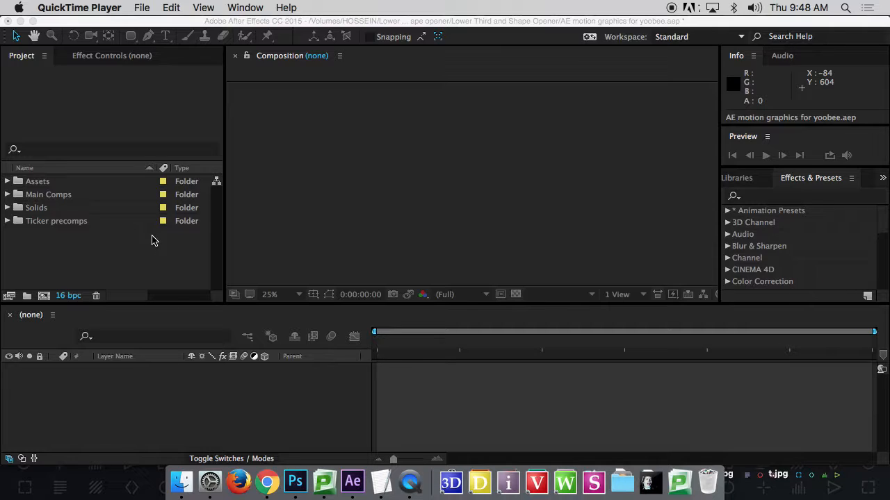
Step: Create a new composition using the HDTV 1080 25 preset with a duration of 0:00:03:00
left_click(45, 299)
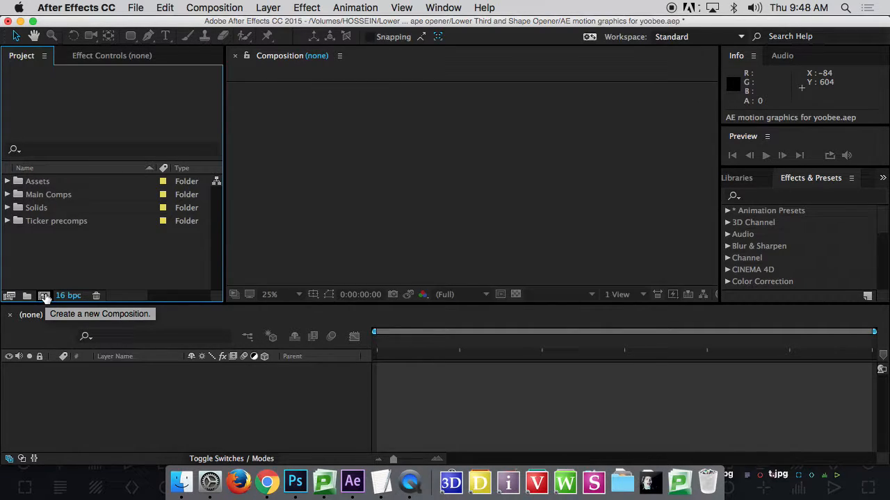
left_click(45, 298)
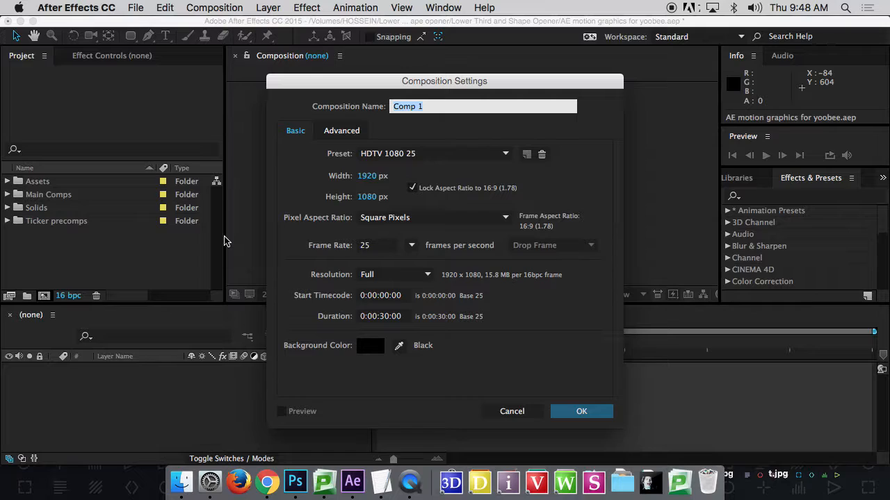
left_click(453, 158)
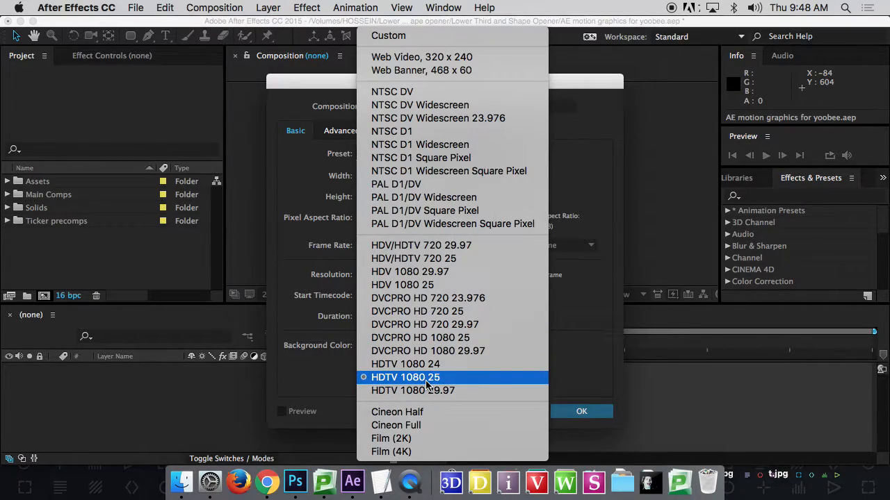
left_click(406, 377)
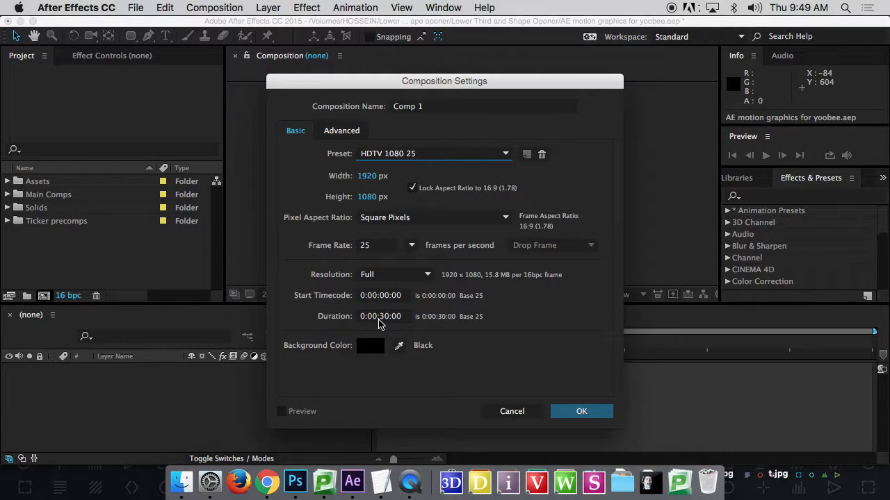
left_click(381, 322)
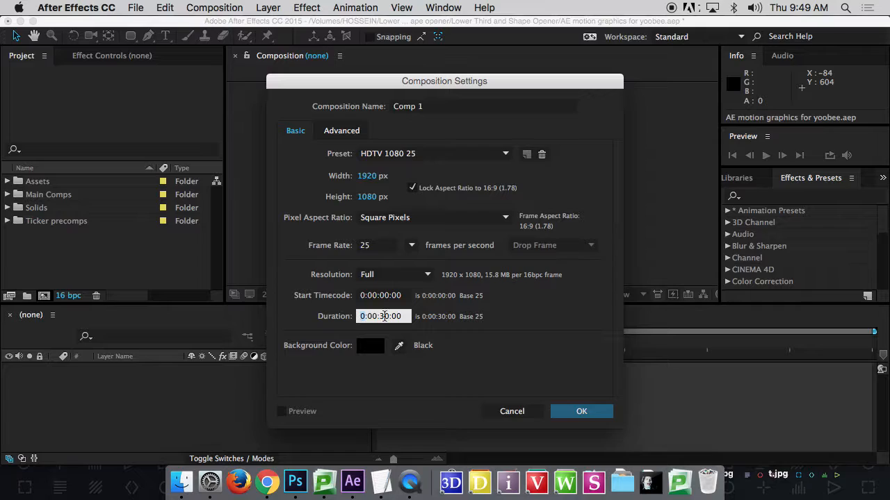
double_click(384, 316)
left_click_drag(392, 317, 432, 317)
double_click(382, 319)
type("03")
left_click(579, 413)
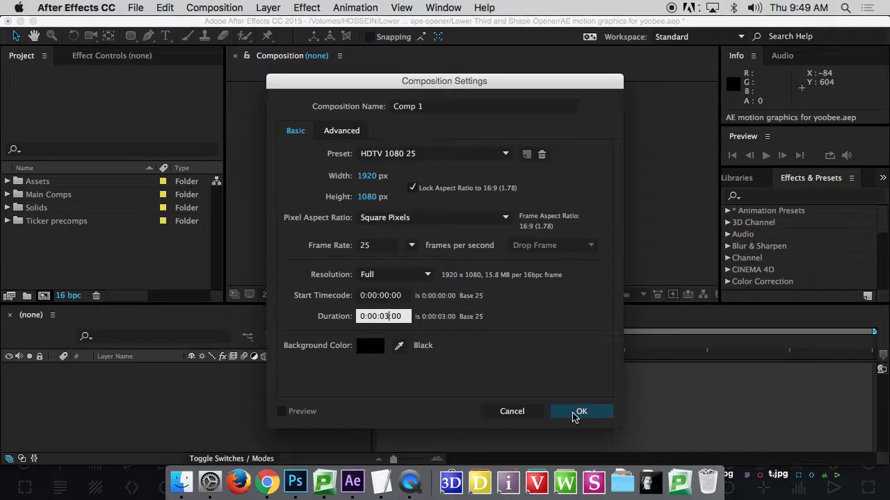
Step: Delete the Comp 1 composition from the project
left_click_drag(392, 342, 1, 299)
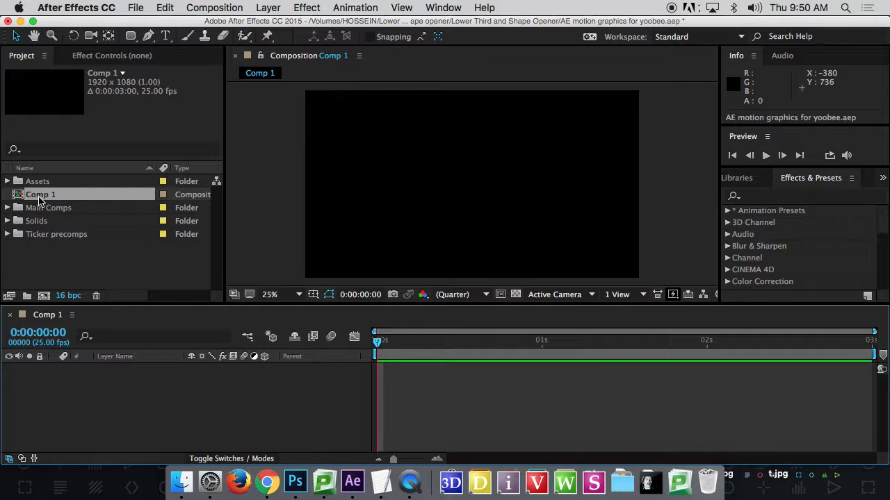
left_click(47, 275)
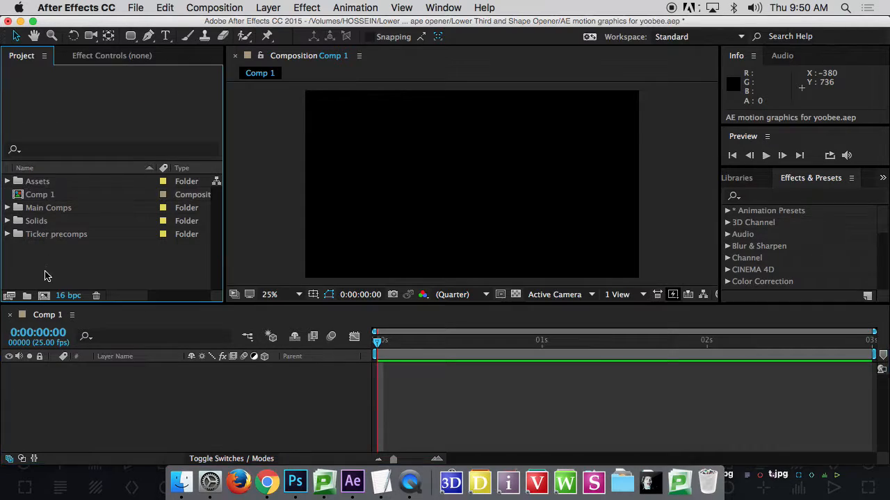
left_click(24, 196)
key("Delete")
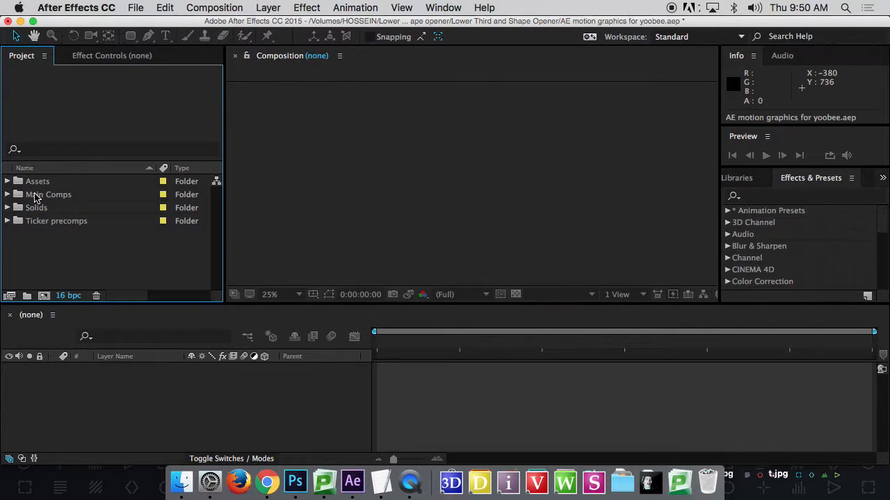
Step: Create a new composition named Logo Comp, keeping the HDTV 1080 25 preset and three-second duration
left_click(44, 295)
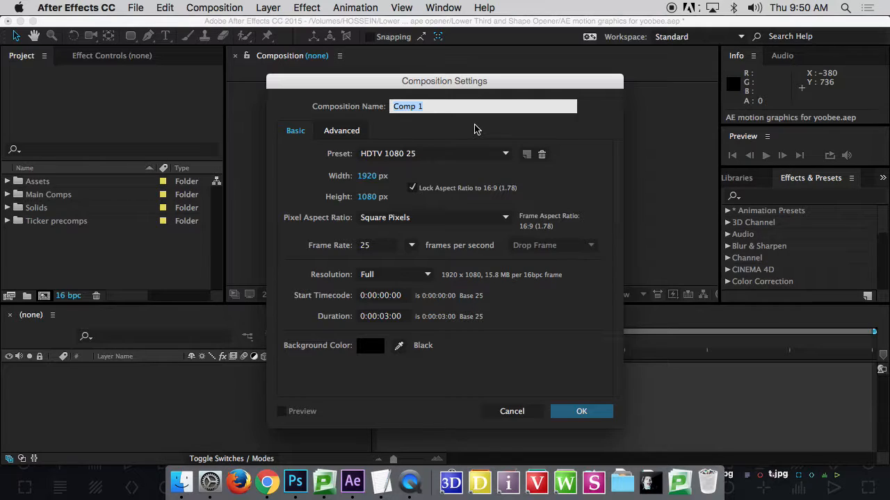
type("Logo Compo")
key("BackSpace")
key("Return")
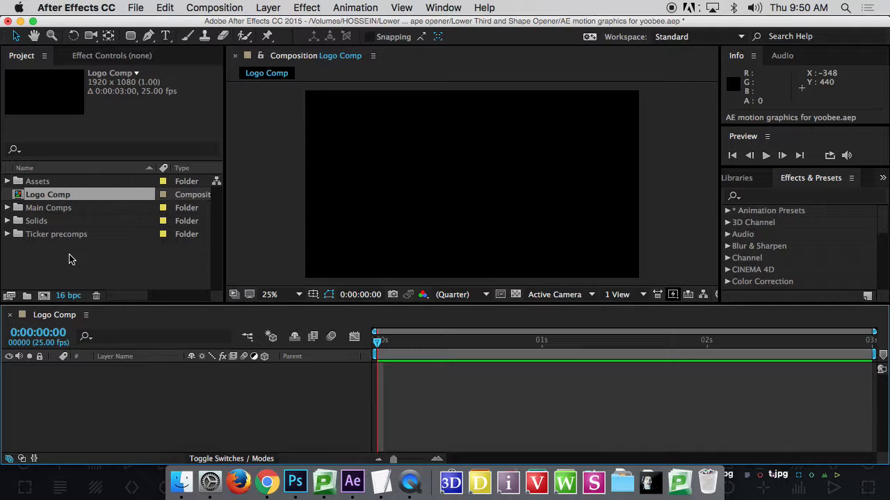
Step: Import the MVI_0279.MOV video as footage from the After Effects folder on the desktop
double_click(88, 265)
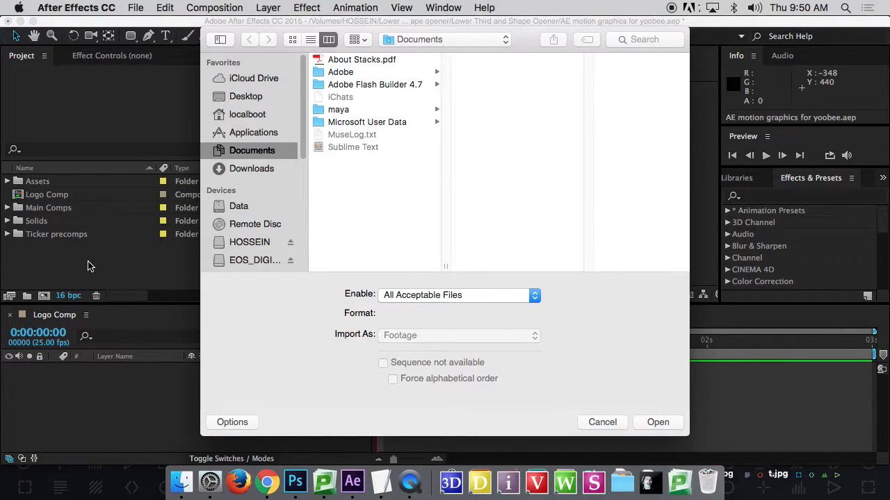
left_click(624, 426)
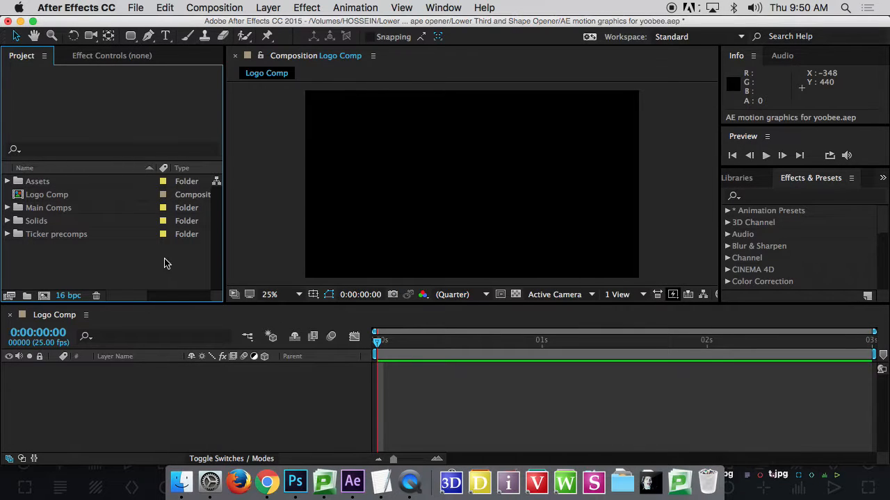
left_click(136, 7)
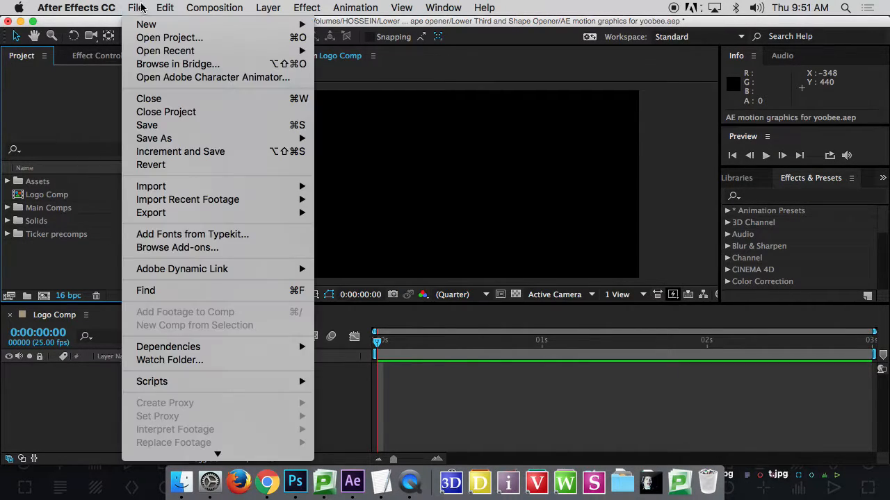
mouse_move(187, 191)
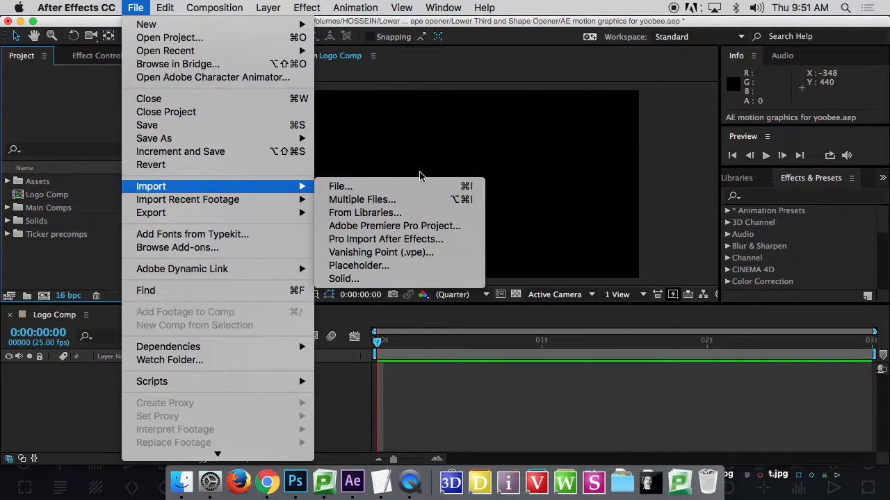
left_click(426, 70)
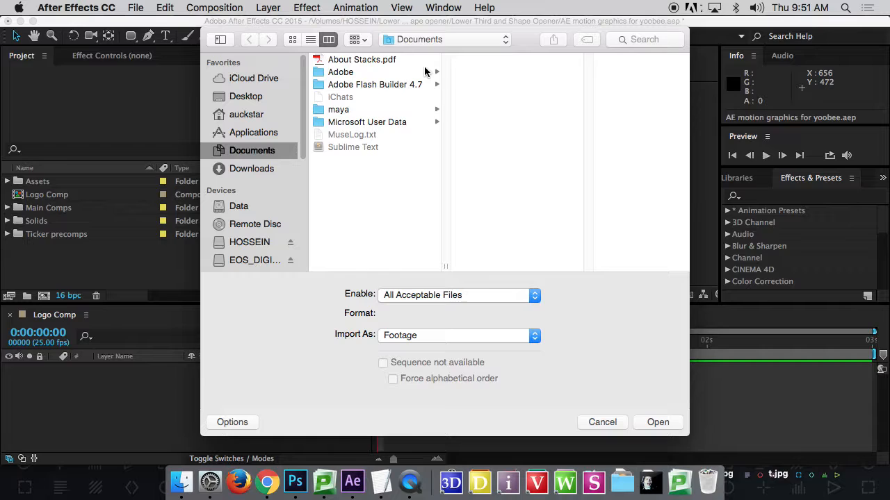
left_click(247, 97)
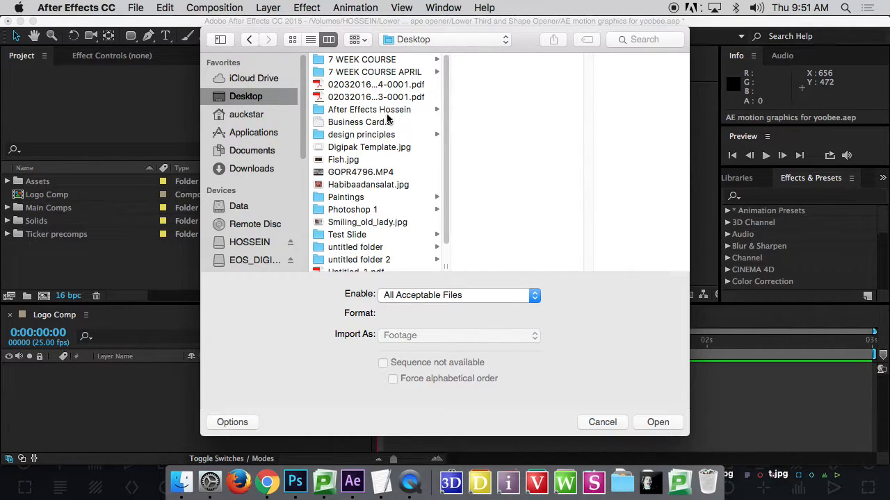
left_click(388, 111)
left_click(478, 72)
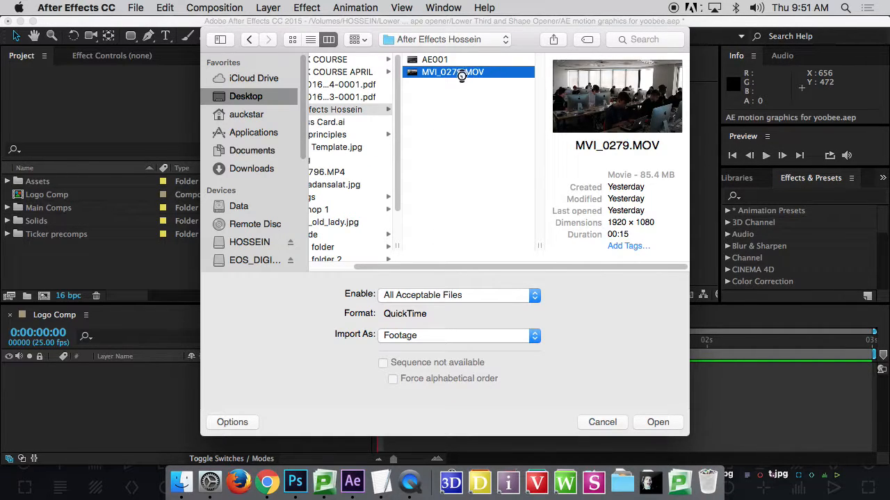
key("Return")
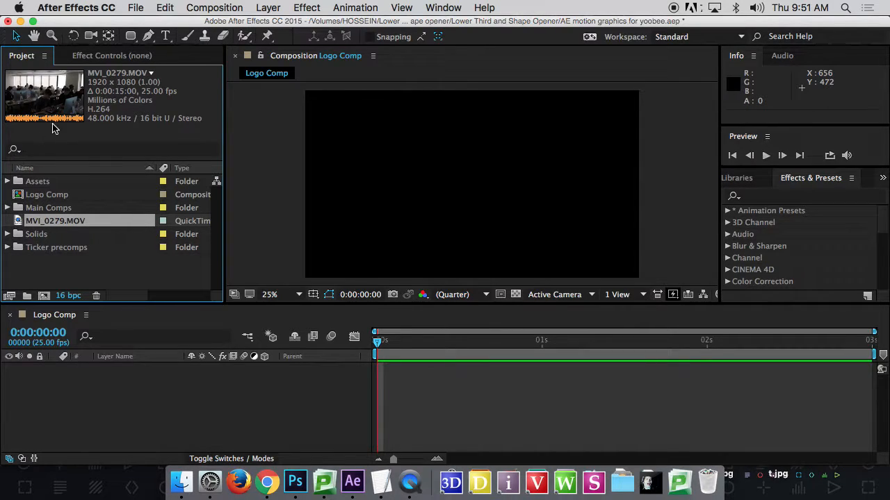
Step: Preview the MVI_0279.MOV footage by scrubbing to about 12 seconds, and return to the Logo Comp view
double_click(23, 224)
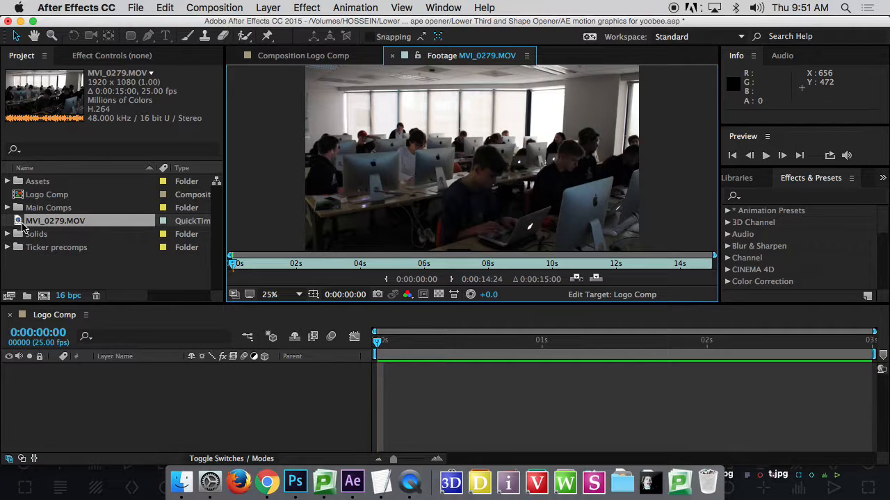
left_click_drag(236, 264, 630, 286)
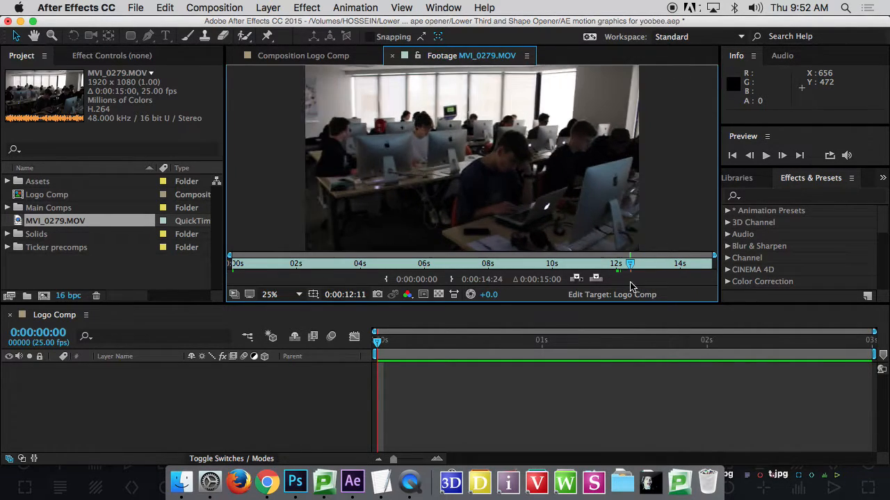
left_click(312, 61)
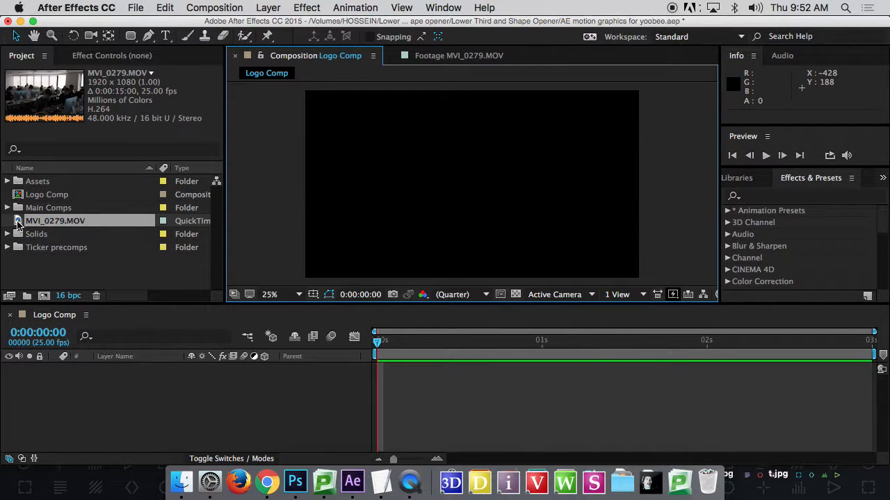
Step: Add MVI_0279.MOV to Logo Comp, slide its layer earlier so a later part of the clip plays, and scrub through the result
left_click_drag(18, 222, 49, 395)
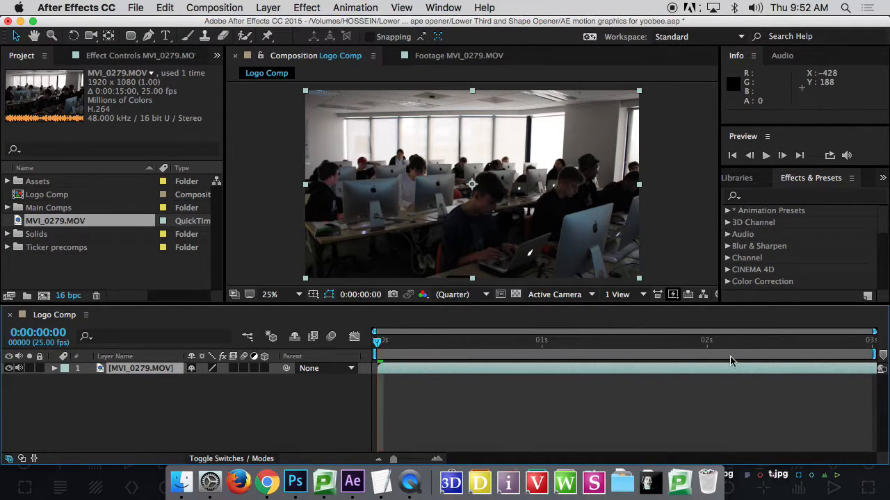
left_click_drag(764, 369, 591, 378)
left_click_drag(764, 369, 464, 384)
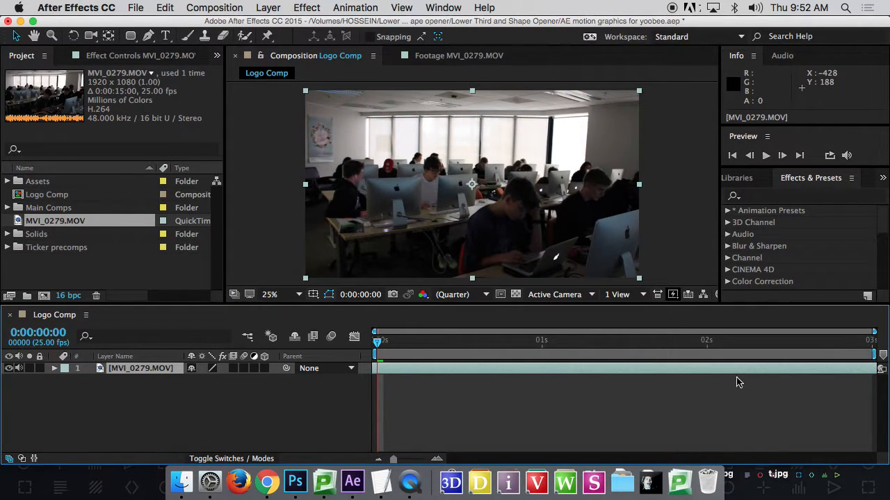
left_click_drag(750, 373, 694, 374)
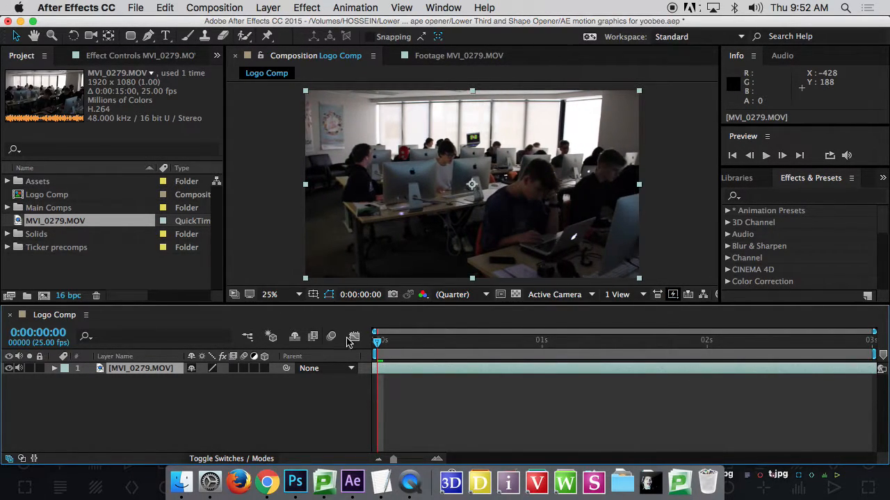
left_click_drag(389, 342, 509, 344)
left_click_drag(567, 346, 319, 358)
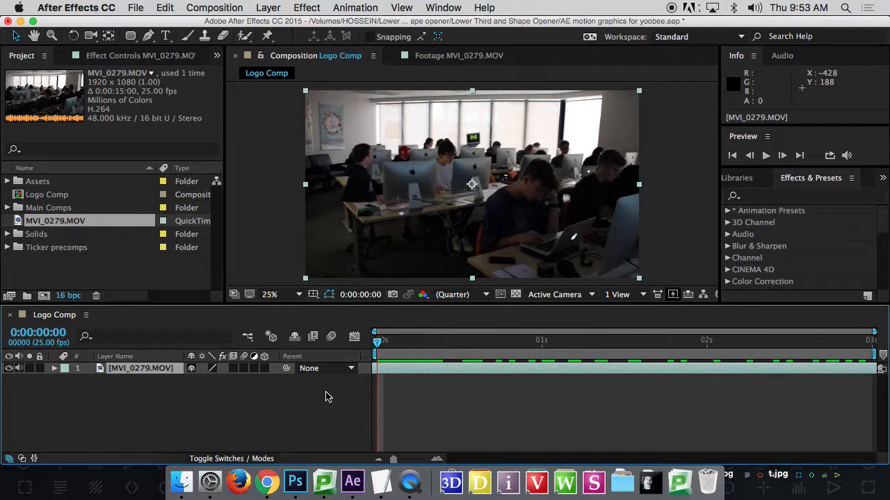
Step: Start a new solid layer in Logo Comp and name it White Background
right_click(292, 405)
mouse_move(358, 338)
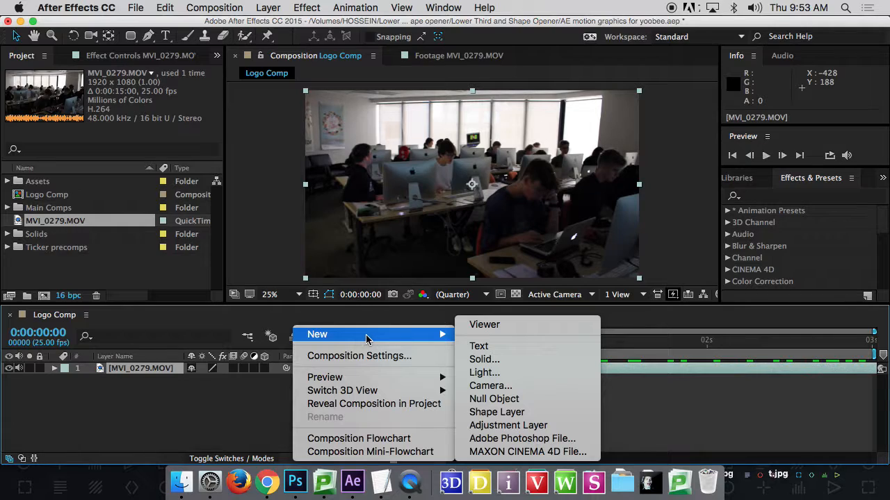
left_click(508, 358)
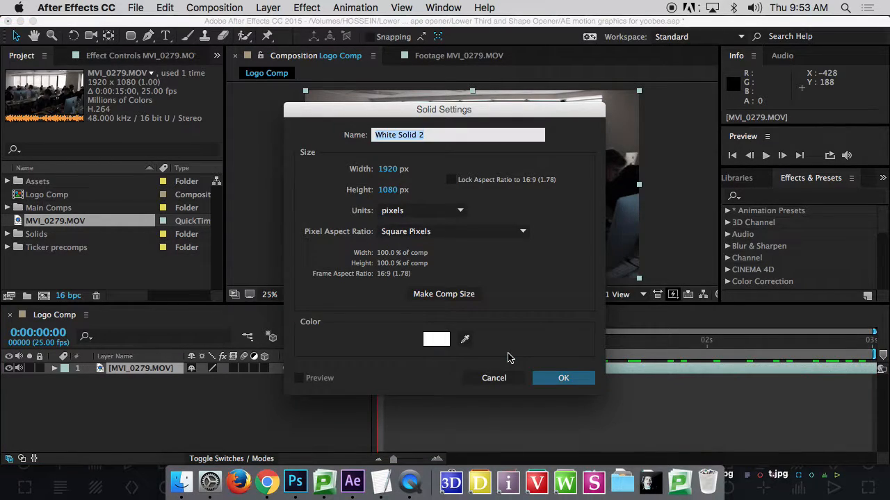
key("Right")
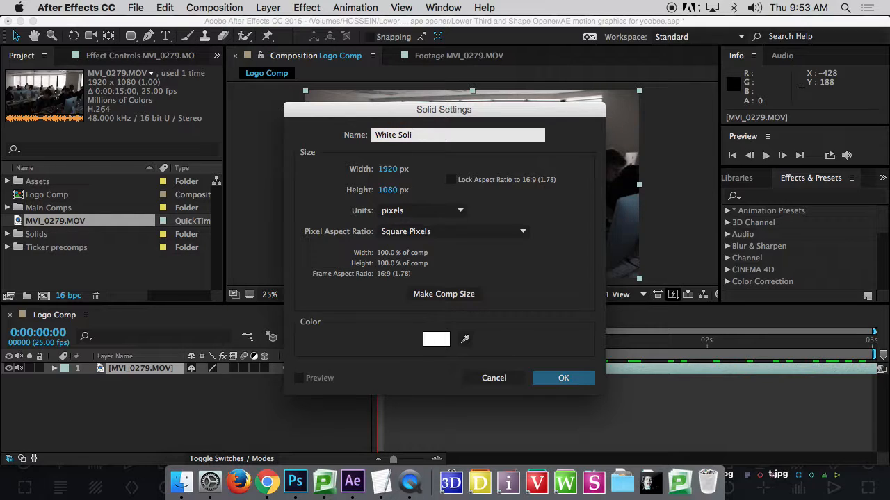
key("BackSpace")
type("Background")
Step: Set the solid's color to pure white (FFFFFF) and add it above the video layer
left_click(438, 340)
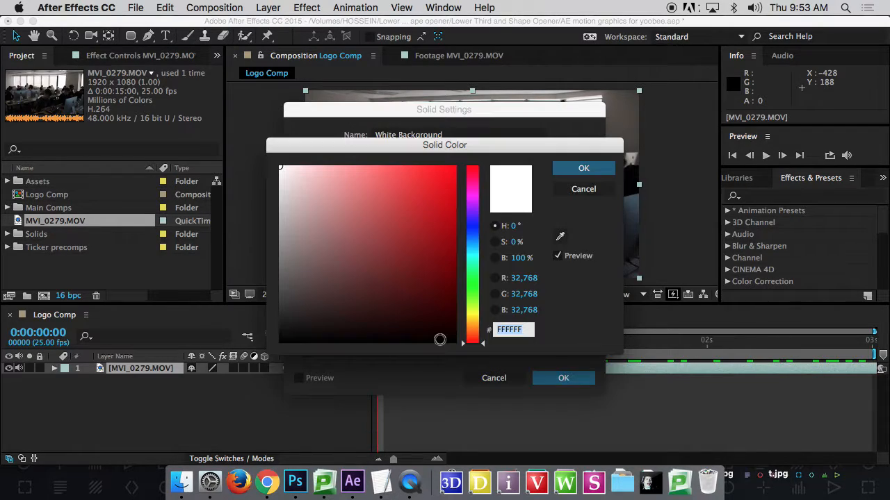
mouse_move(351, 205)
left_mouse_down()
mouse_move(359, 188)
mouse_move(421, 194)
mouse_move(329, 216)
mouse_move(325, 197)
mouse_move(336, 190)
left_mouse_up()
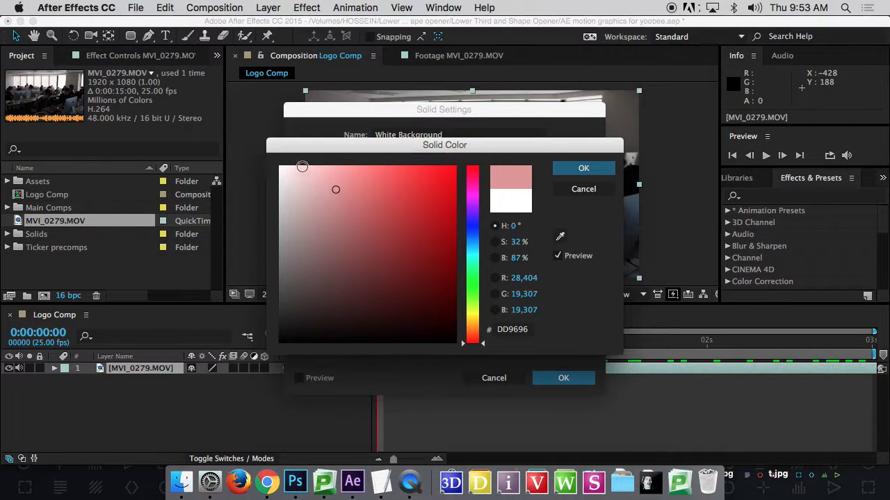
left_click_drag(321, 200, 307, 182)
left_click(474, 259)
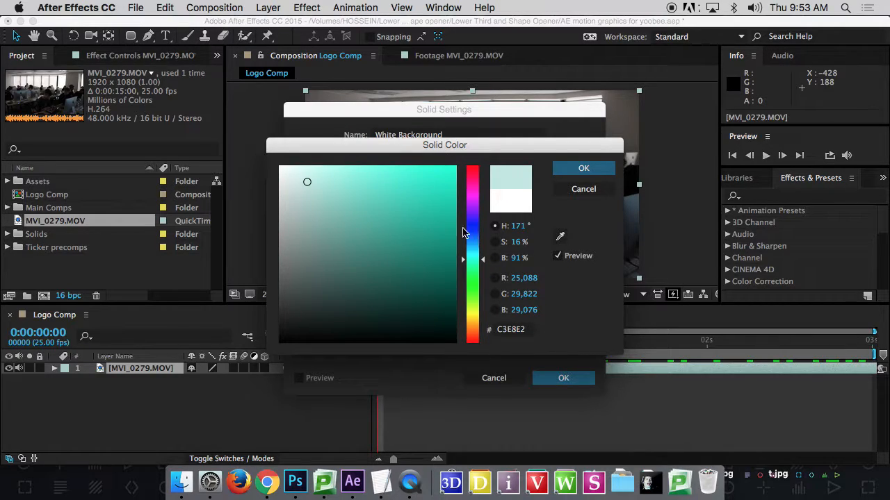
left_click(324, 196)
left_click_drag(324, 196, 240, 152)
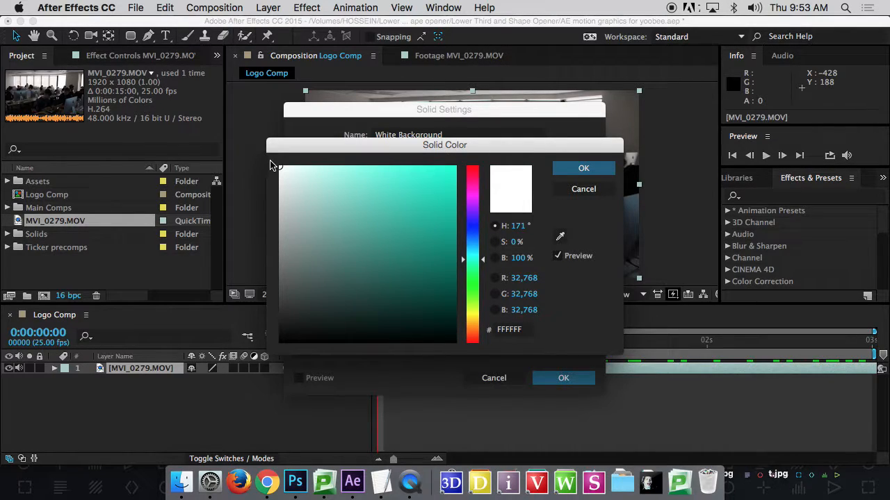
left_click(583, 168)
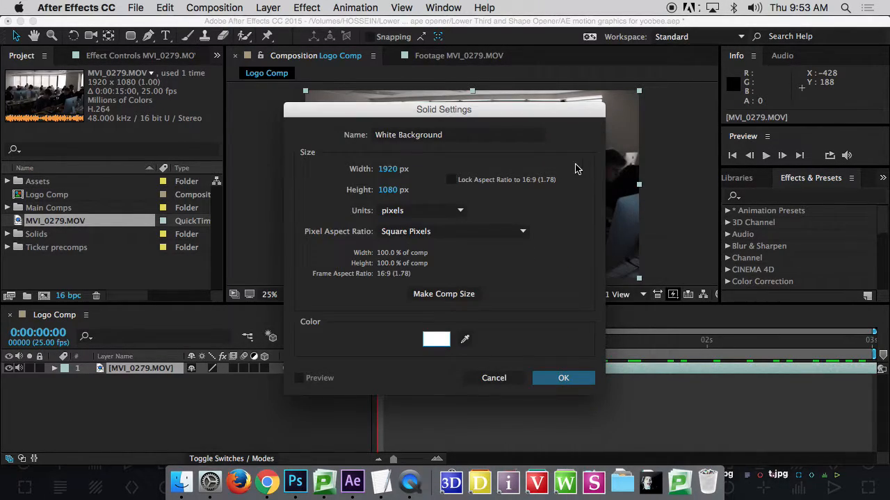
left_click(560, 380)
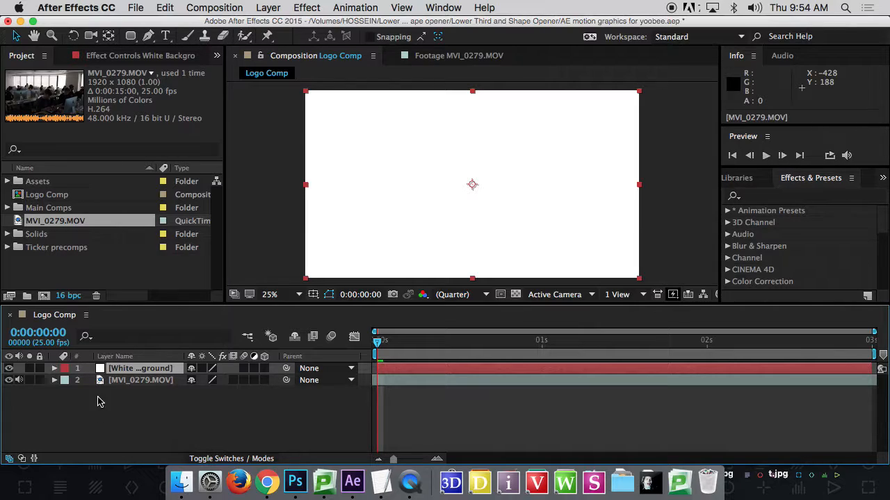
Step: Lock the White Background and MVI_0279.MOV layers, try moving them in the composition, and briefly hide and reshow the white solid
left_click(39, 369)
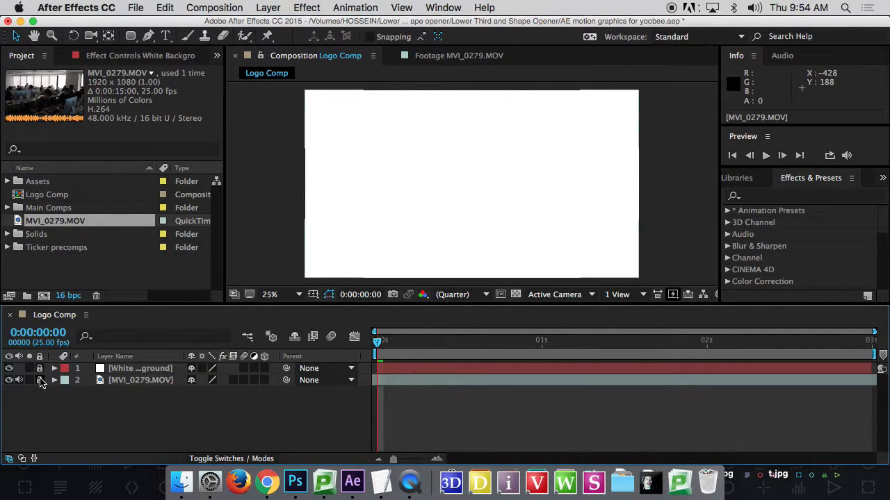
left_click(39, 380)
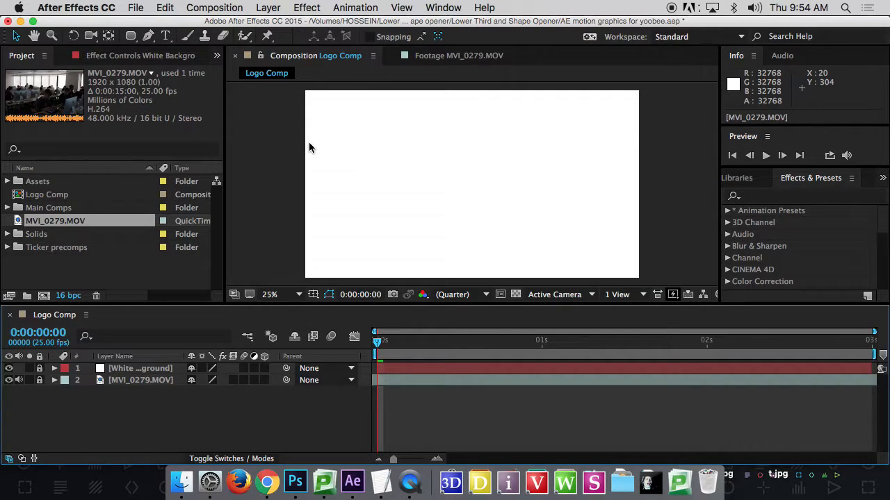
left_click_drag(481, 155, 544, 160)
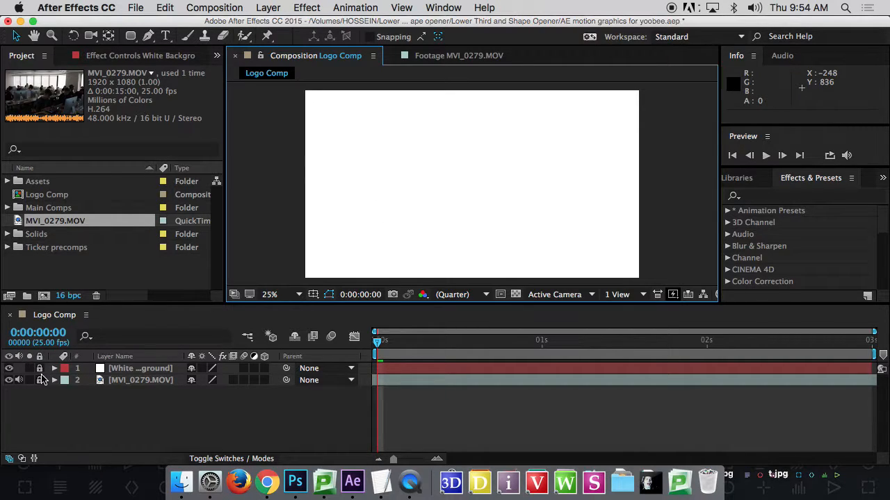
left_click(9, 368)
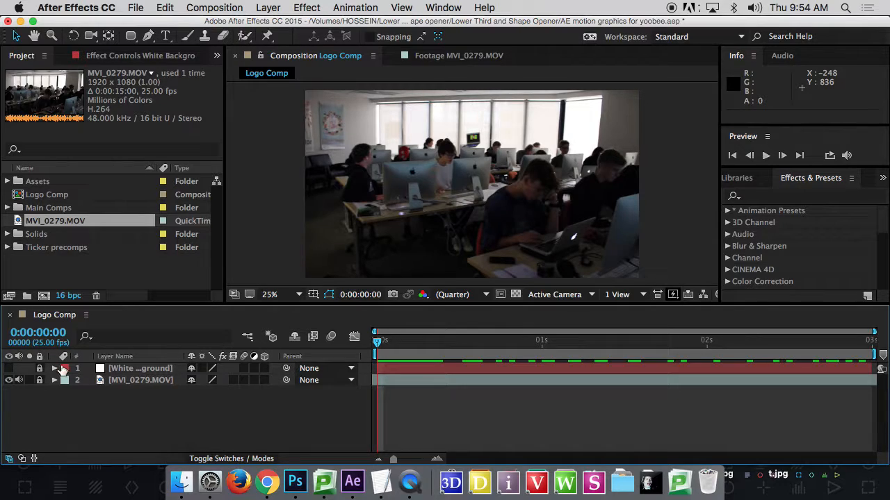
left_click(9, 368)
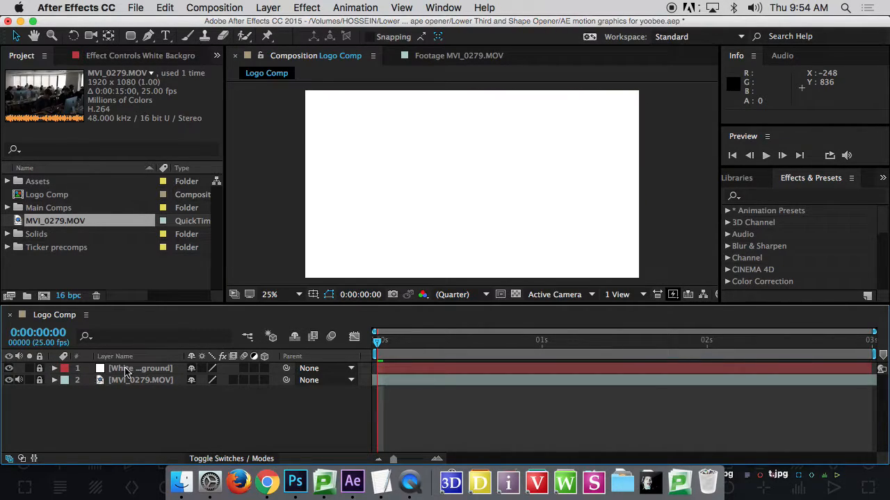
Step: Unlock the White Background layer and delete it from Logo Comp
left_click(30, 369)
left_click(40, 369)
left_click(31, 369)
left_click(128, 372)
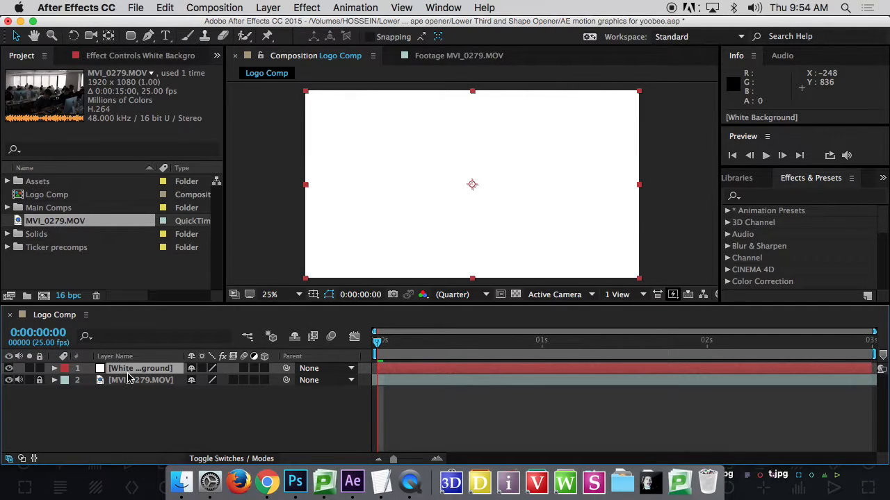
key("Delete")
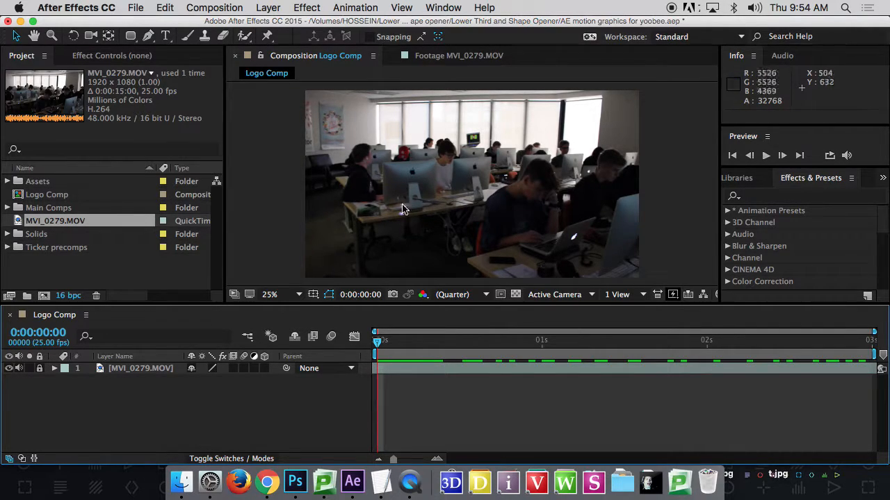
Step: Add a new text layer above the video in Logo Comp reading "After Effects Course"
right_click(227, 399)
mouse_move(292, 341)
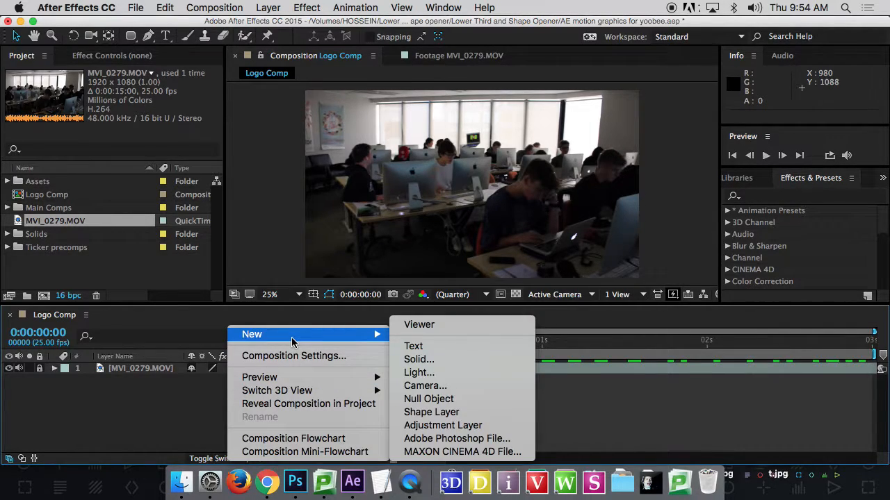
left_click(433, 346)
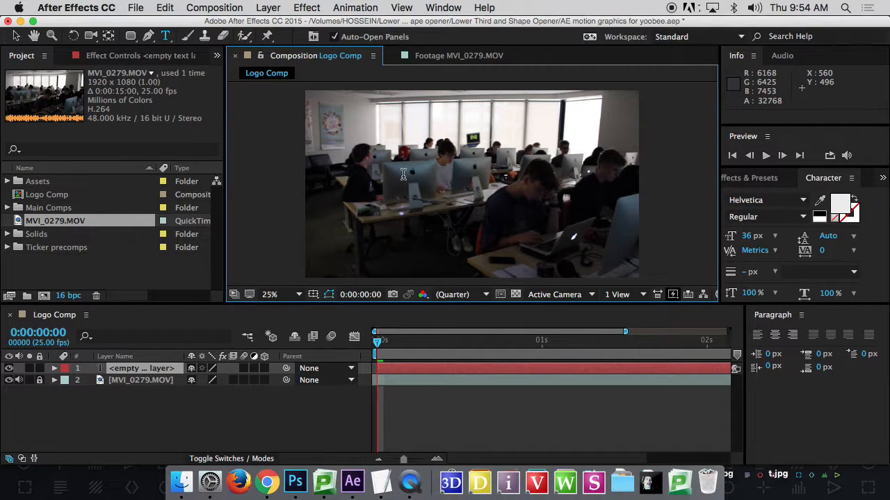
type("After Effects")
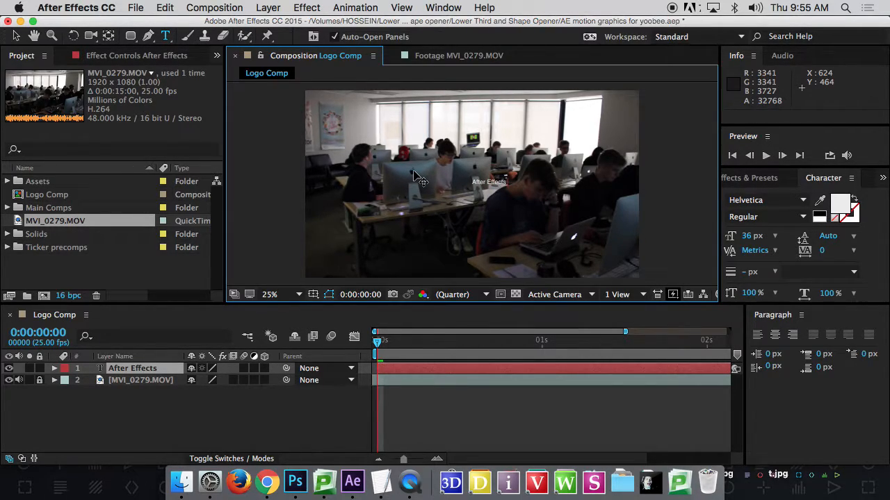
type(" Course")
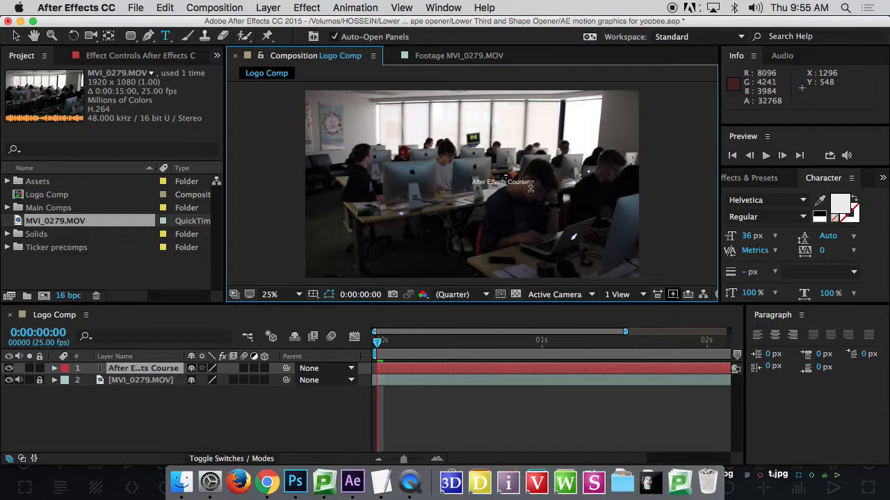
Step: Scale up the After Effects Course text proportionally to over half the frame width and move it near the frame's middle
left_click(16, 36)
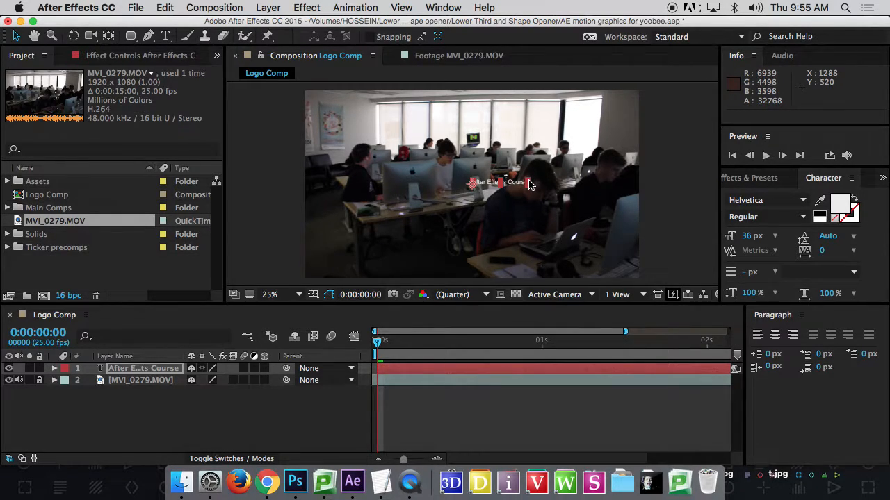
left_click_drag(528, 184, 576, 162)
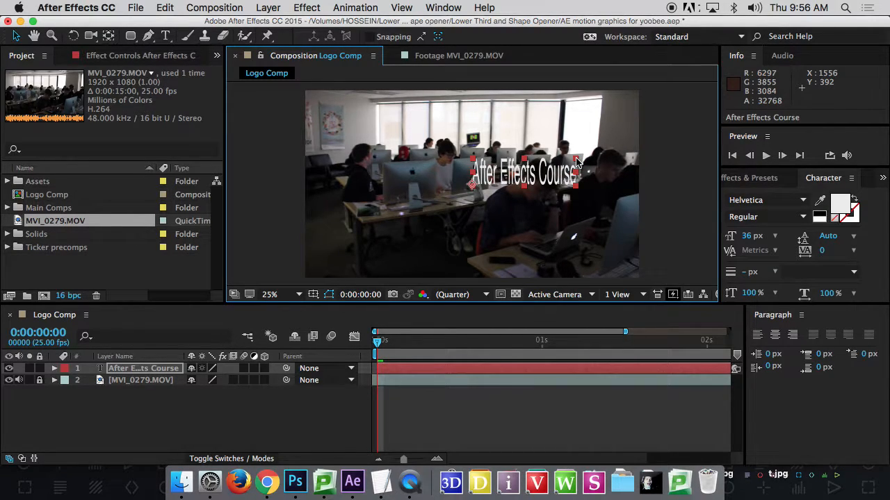
left_click_drag(574, 163, 669, 159)
left_click_drag(602, 181, 521, 189)
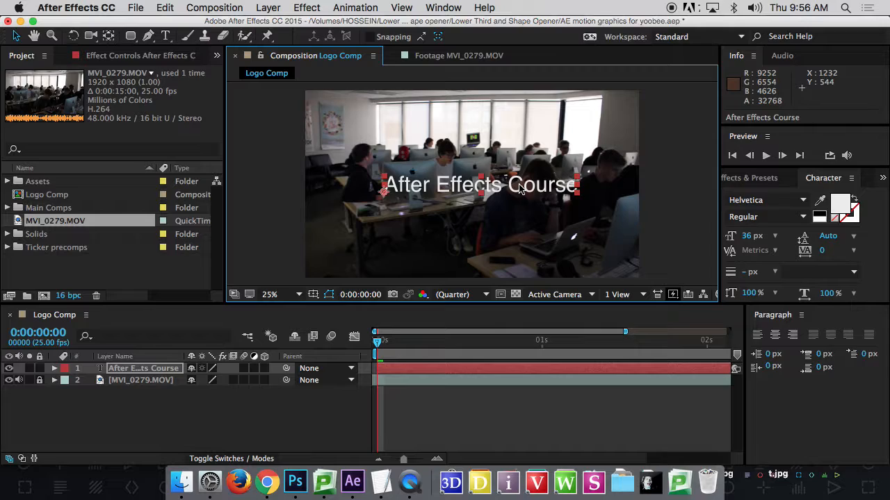
Step: Try centering the text layer's anchor point within its content, and revert to the lower-left anchor
key("super+alt+Home")
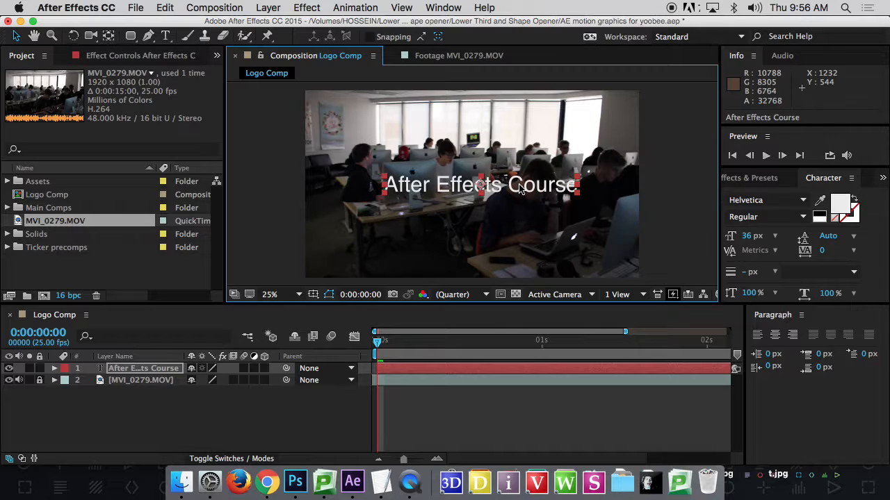
key("super+z")
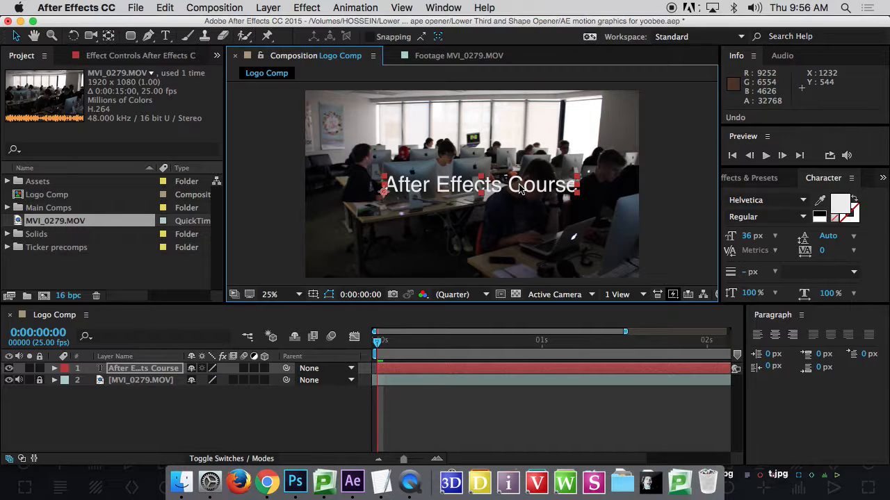
key("super+Home")
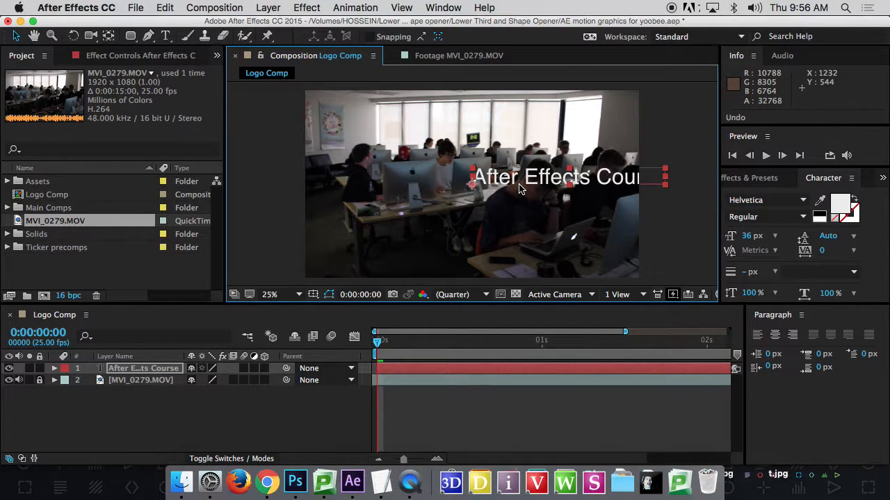
key("super+z")
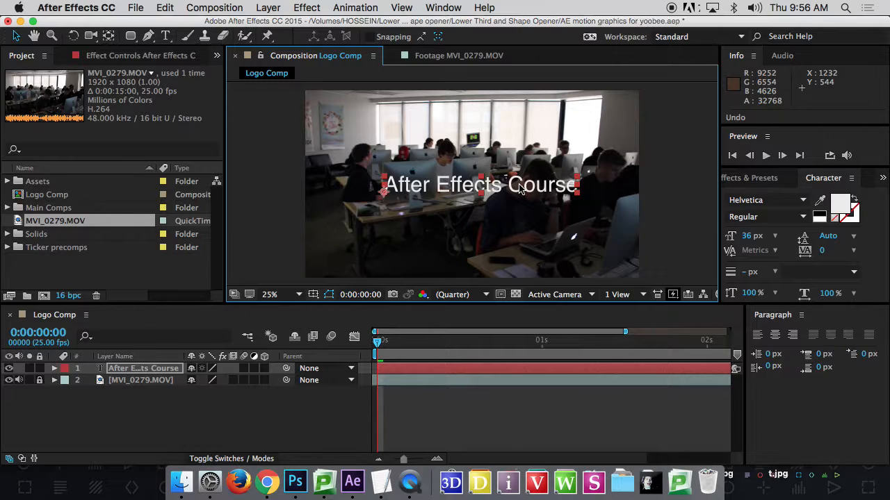
Step: Try rotating the text around its lower-left anchor point, undo the rotation, and return to the Selection tool
left_click(73, 38)
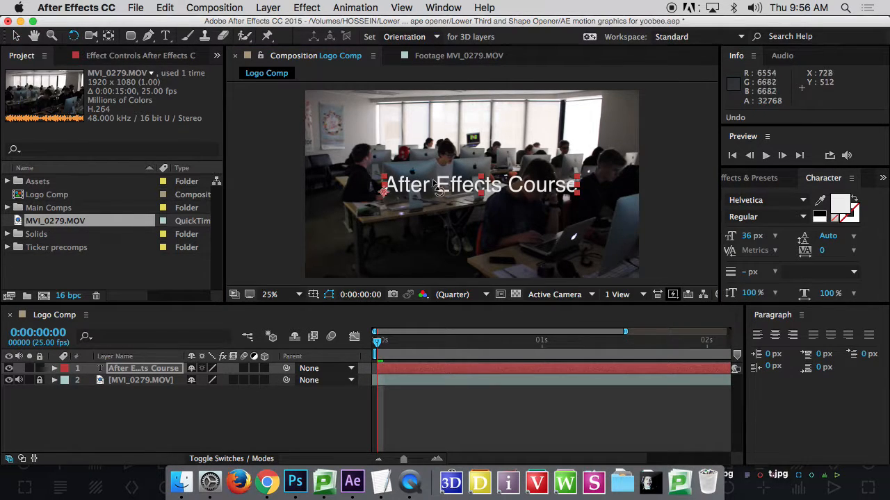
left_click_drag(455, 196, 401, 188)
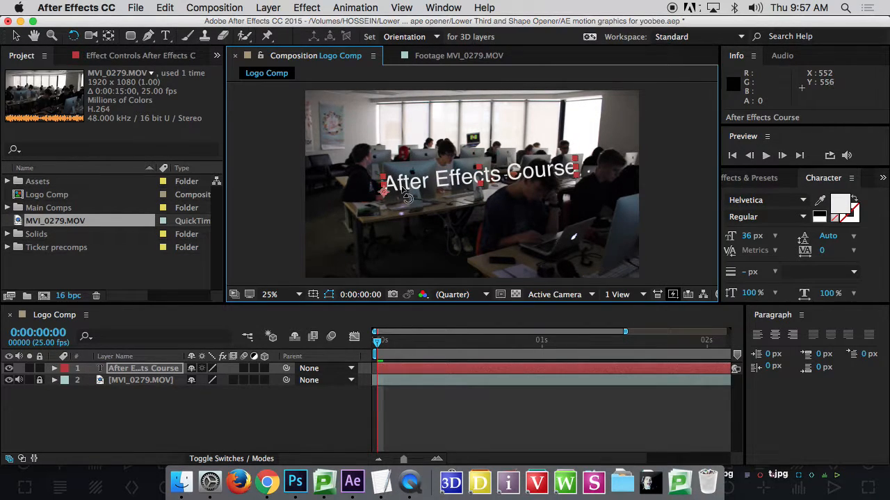
key("super+z")
key("super+z")
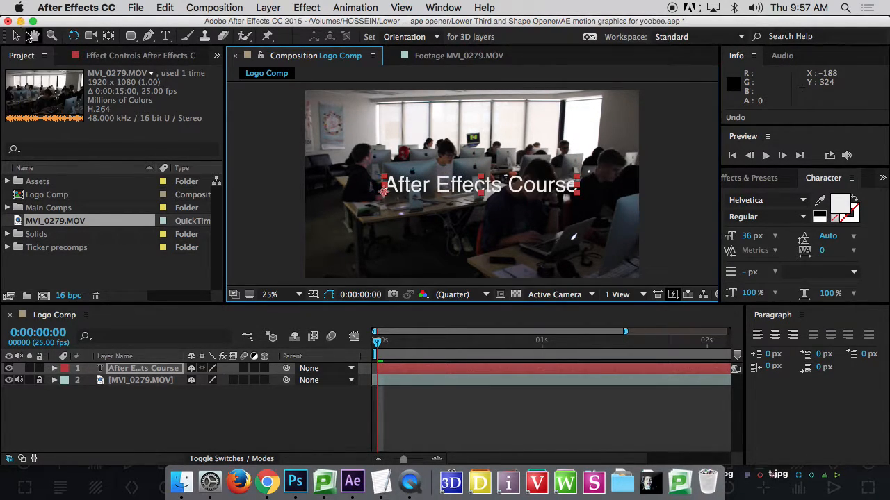
left_click(17, 36)
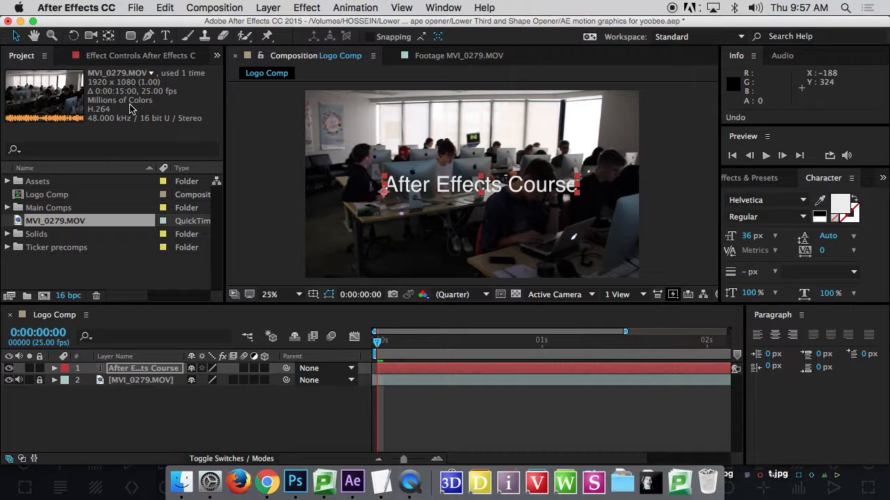
Step: Center the anchor point in the After Effects Course text layer, undoing and reapplying it once
key("super+alt+Home")
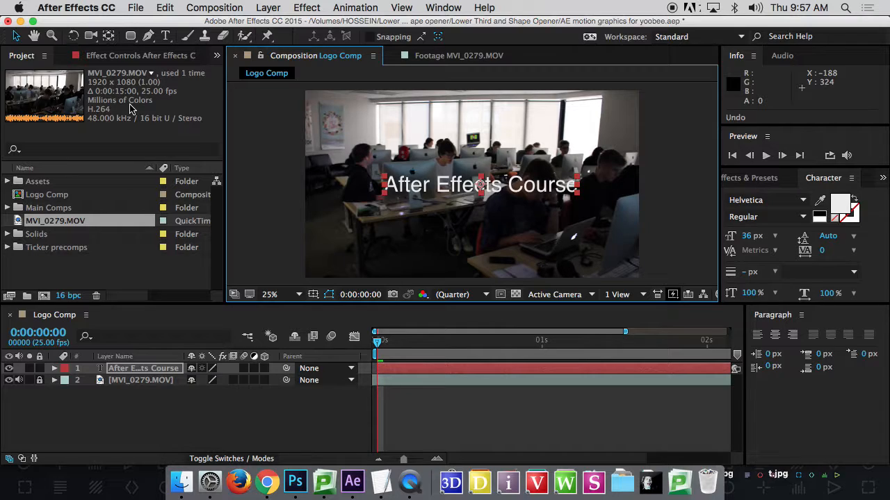
key("super+z")
key("super+alt+Home")
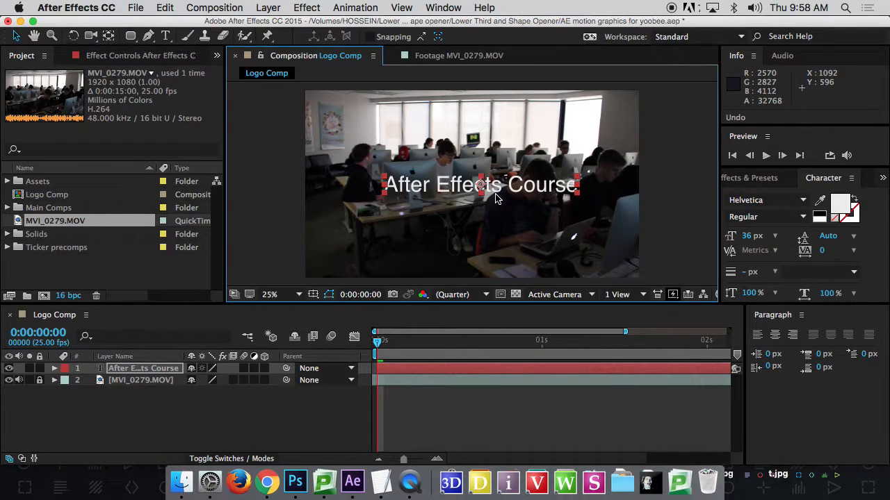
Step: Try rotating the text around its centered anchor point, undo the rotation, and return to the Selection tool
left_click(74, 35)
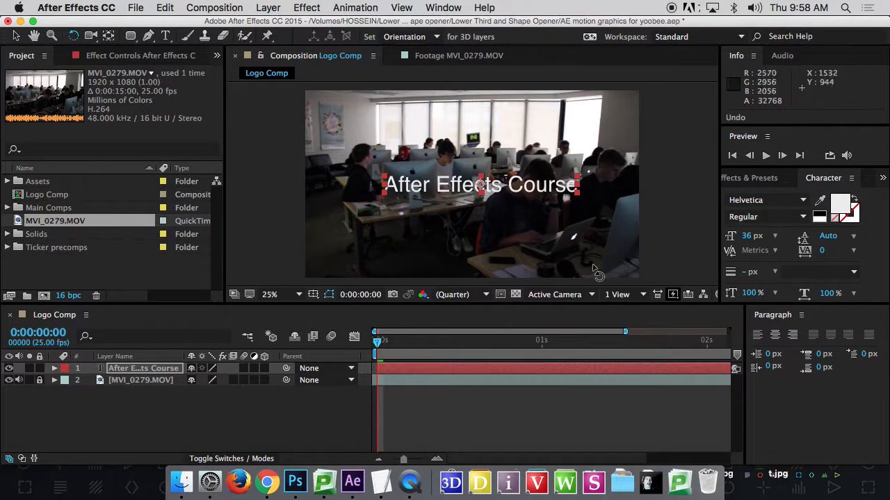
left_click_drag(528, 118, 464, 203)
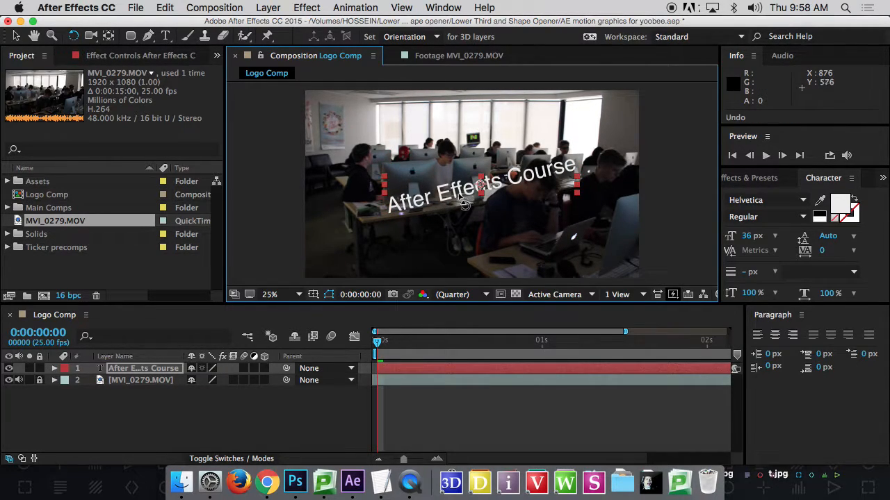
key("super+z")
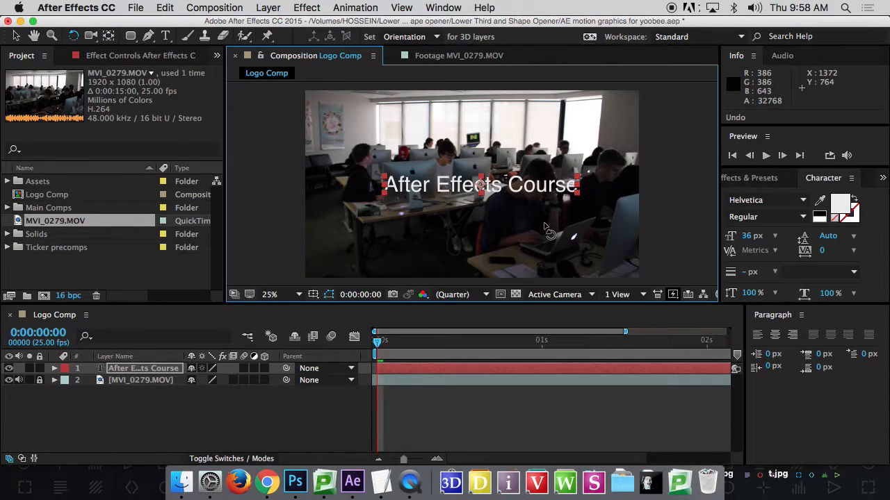
key("v")
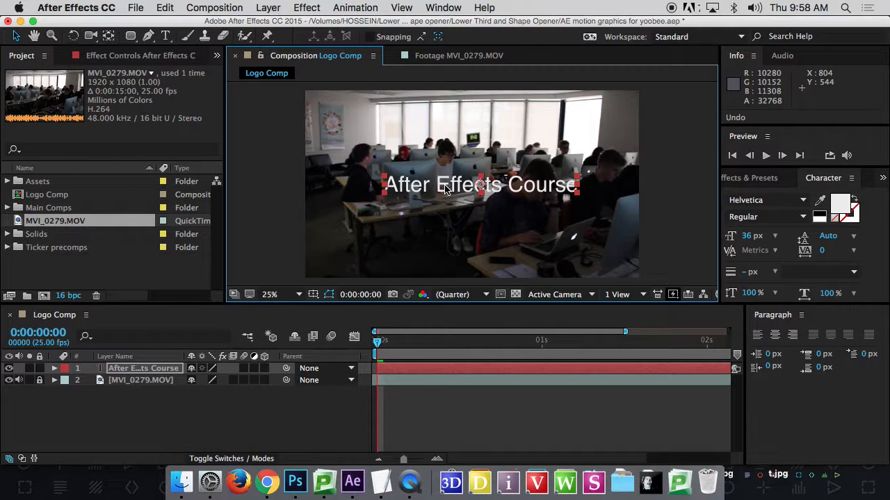
Step: Move and nudge the text to the exact center of the frame, and undo a trial move toward the upper-left
mouse_move(463, 186)
left_mouse_down()
mouse_move(525, 180)
mouse_move(464, 174)
mouse_move(405, 217)
mouse_move(460, 187)
left_mouse_up()
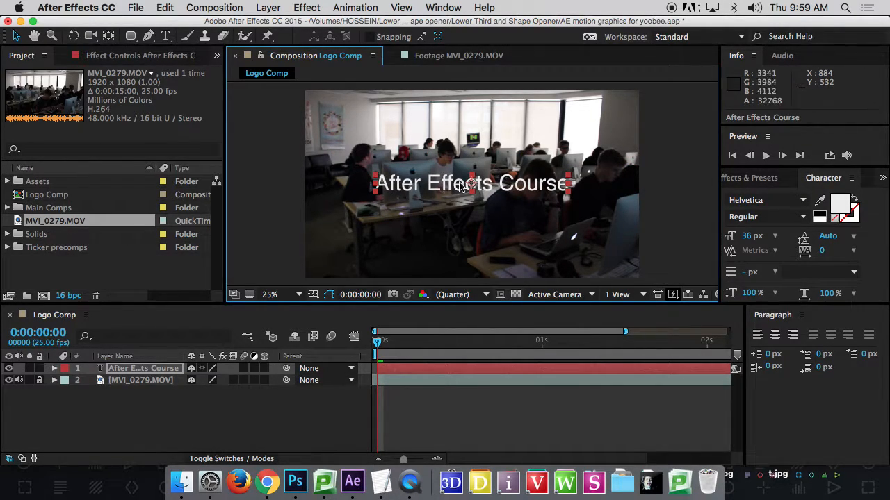
key("shift+Down")
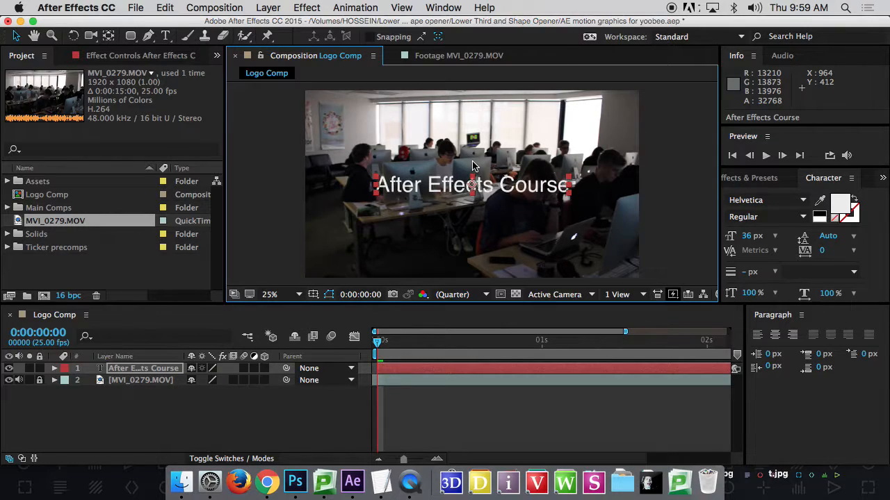
left_click_drag(419, 180, 346, 149)
key("ctrl+z")
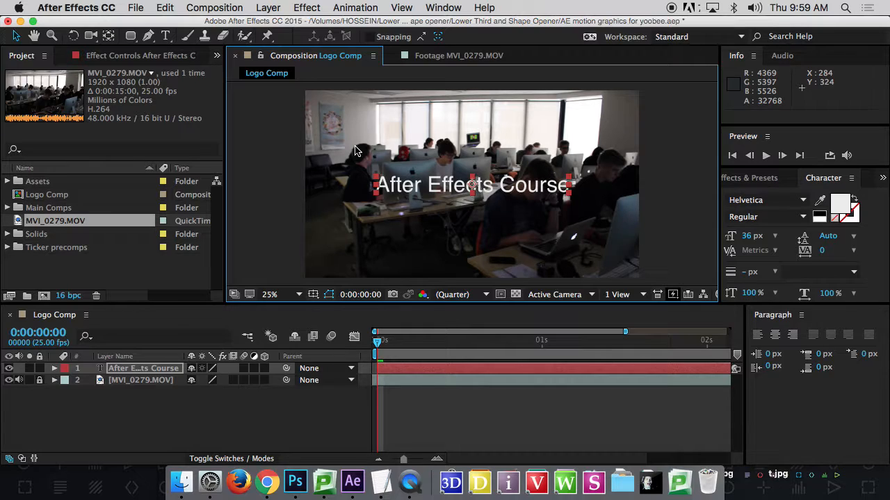
Step: Expand the Text > Animate In folder of the animation presets and make the Effects & Presets panel taller
left_click(741, 179)
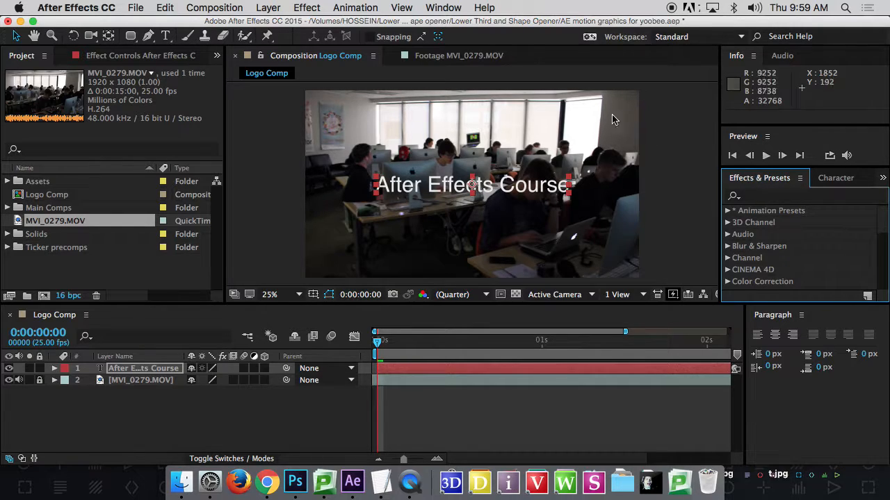
left_click(443, 8)
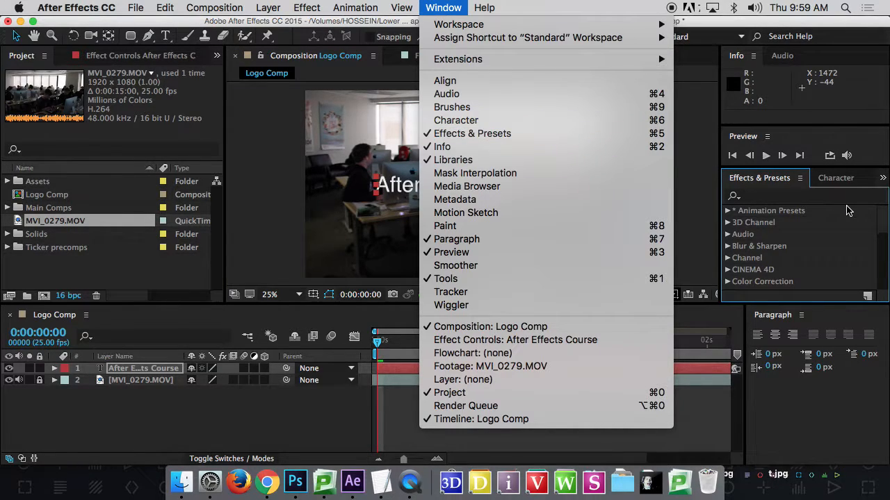
left_click(773, 182)
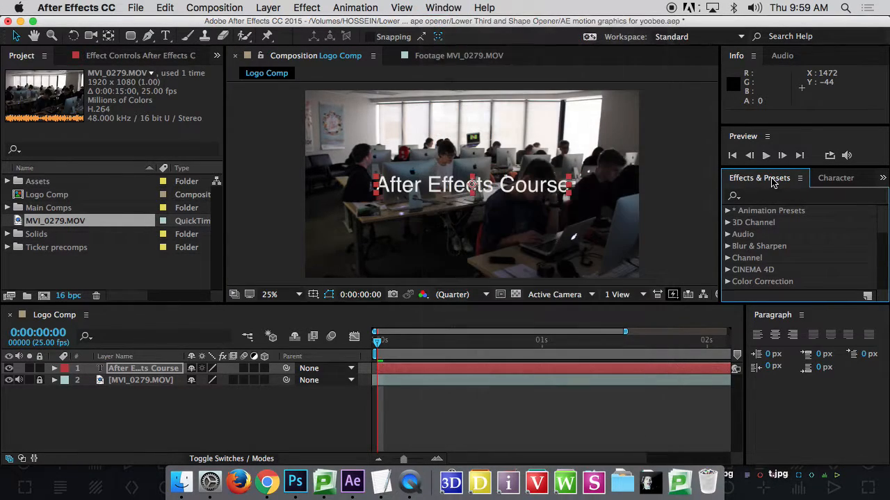
left_click(727, 212)
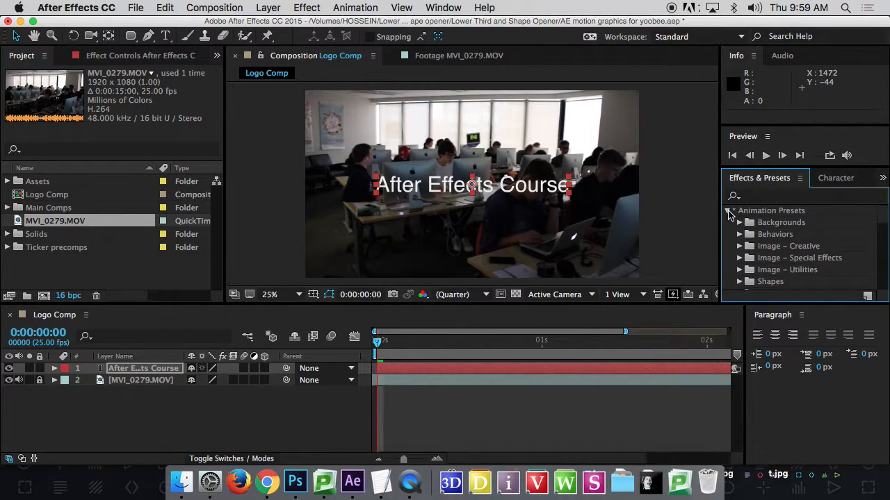
scroll(764, 238, "down", 3)
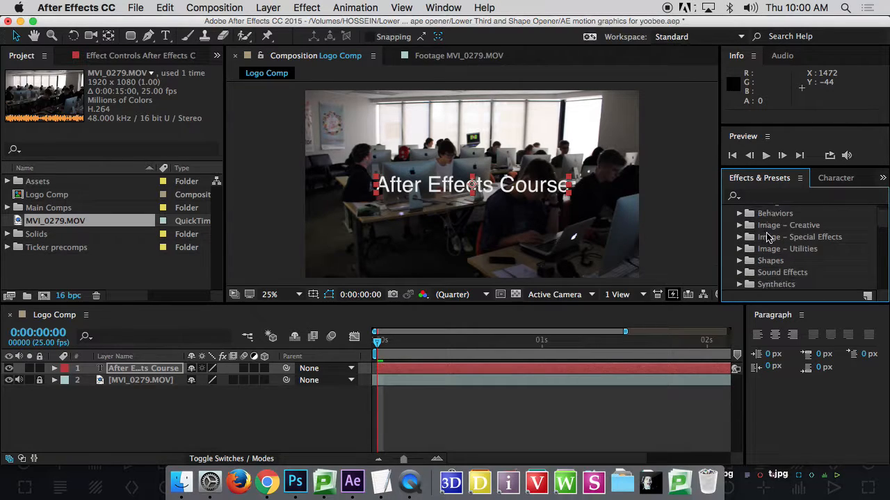
scroll(769, 240, "down", 5)
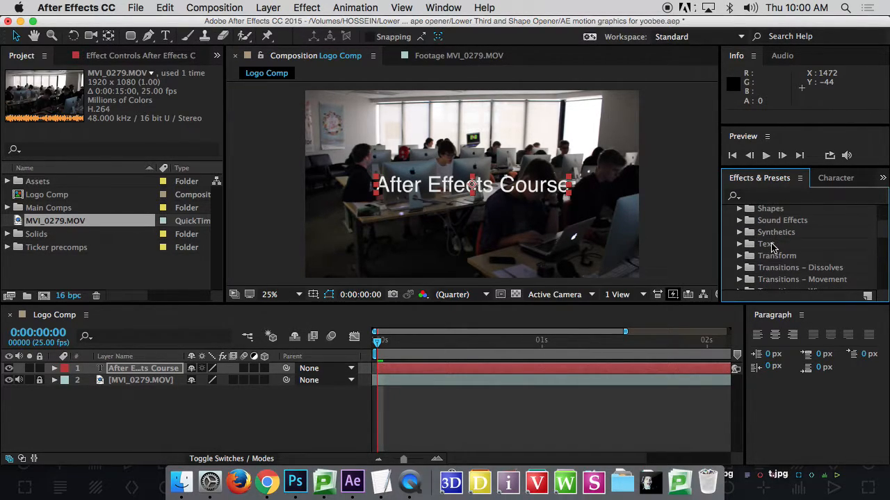
scroll(770, 248, "up", 1)
left_click(741, 251)
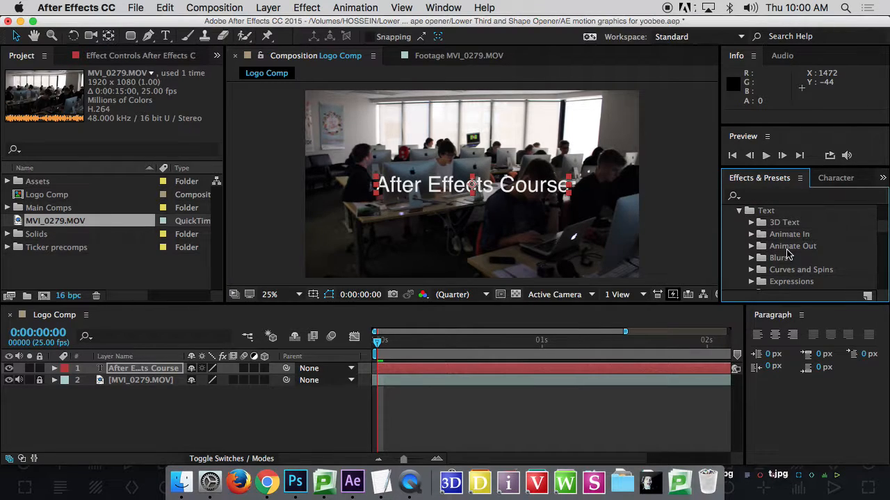
left_click(751, 235)
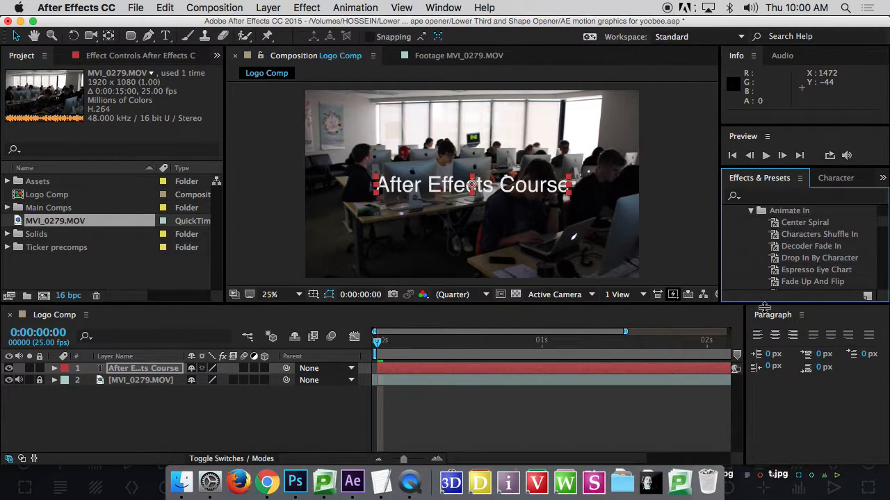
left_click_drag(734, 304, 732, 336)
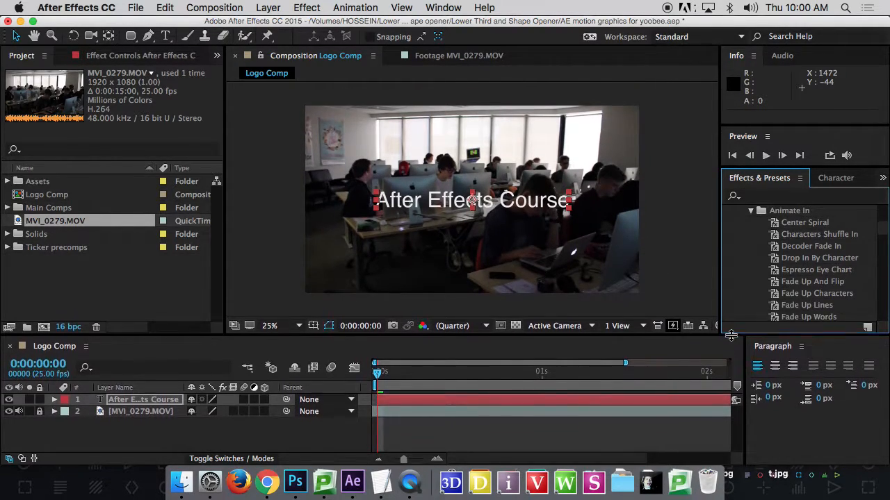
Step: Look through the Animate In text presets to see which entrance animations are available for the title
scroll(856, 271, "down", 1)
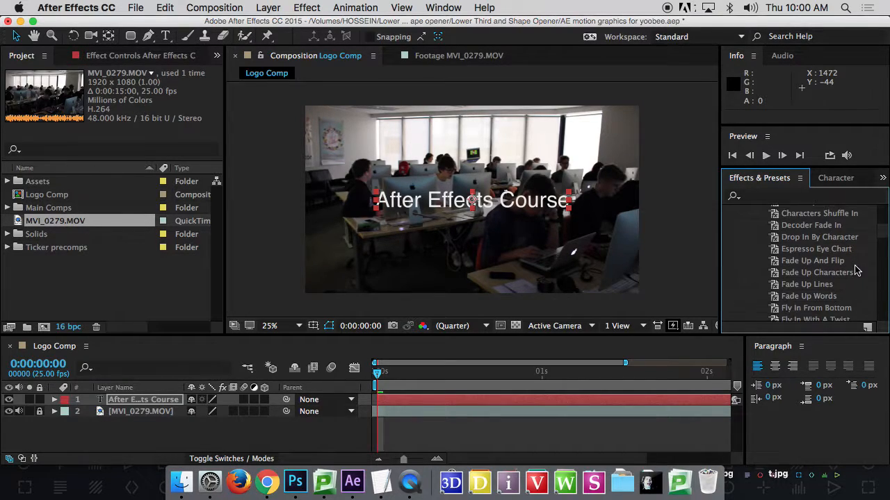
scroll(857, 271, "down", 1)
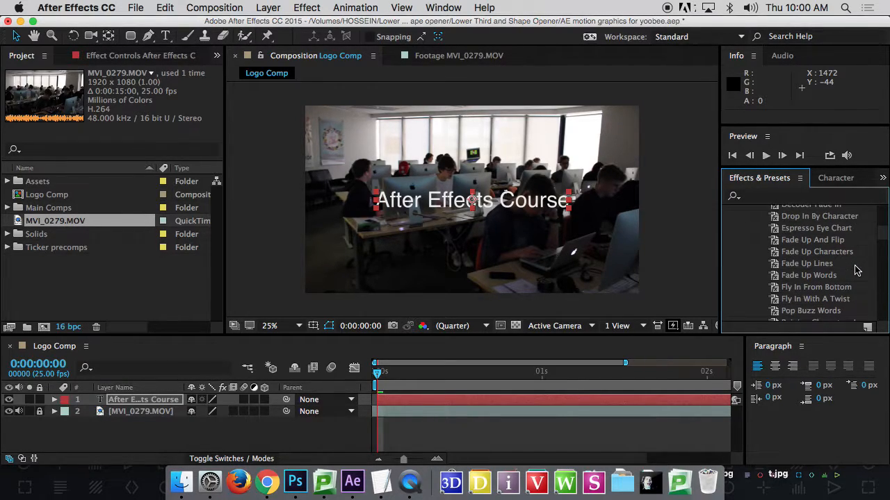
scroll(856, 271, "down", 1)
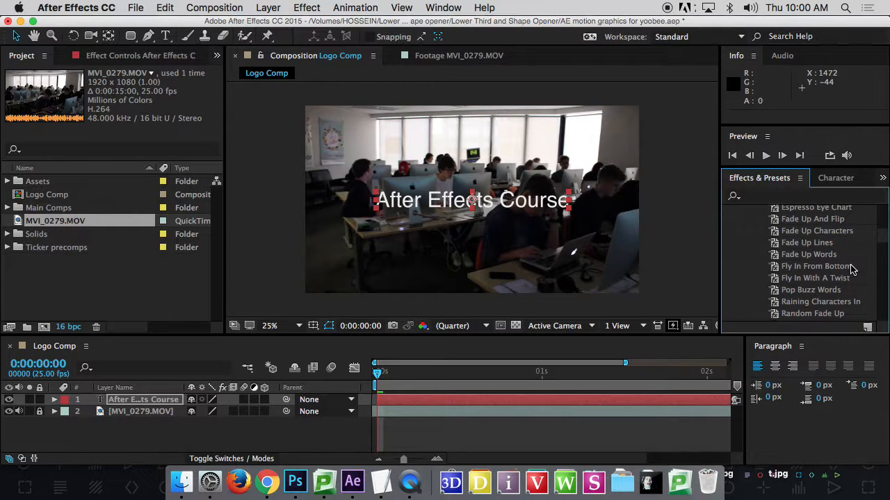
scroll(852, 270, "down", 1)
scroll(852, 270, "down", 3)
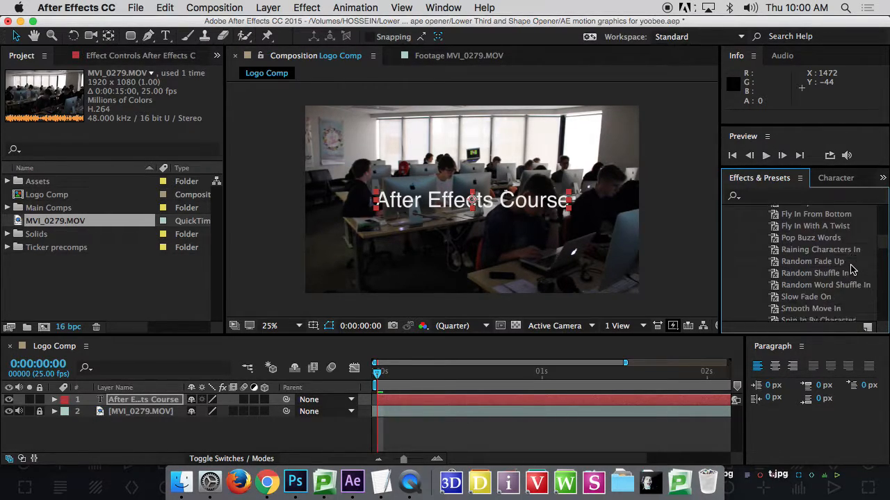
scroll(852, 270, "down", 1)
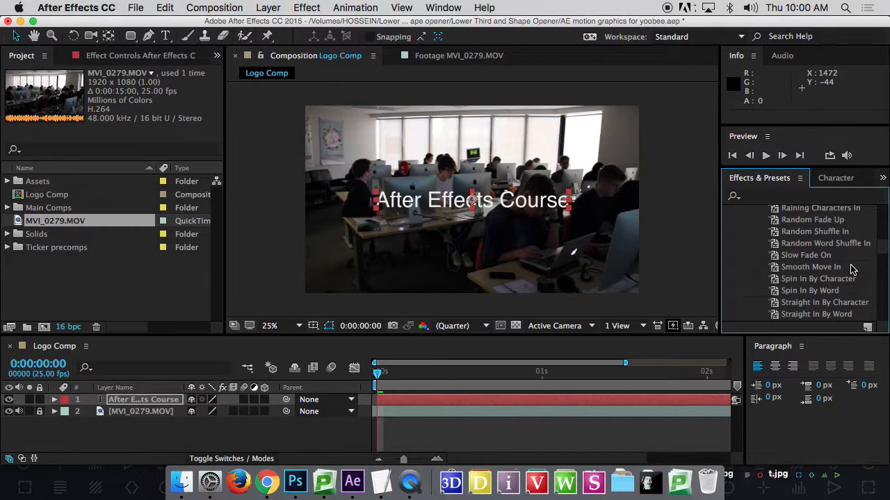
scroll(852, 270, "down", 3)
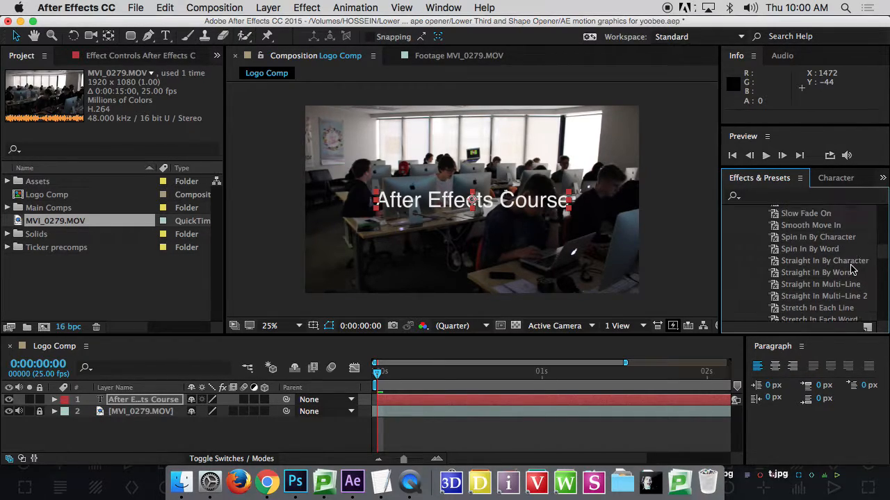
scroll(818, 269, "up", 5)
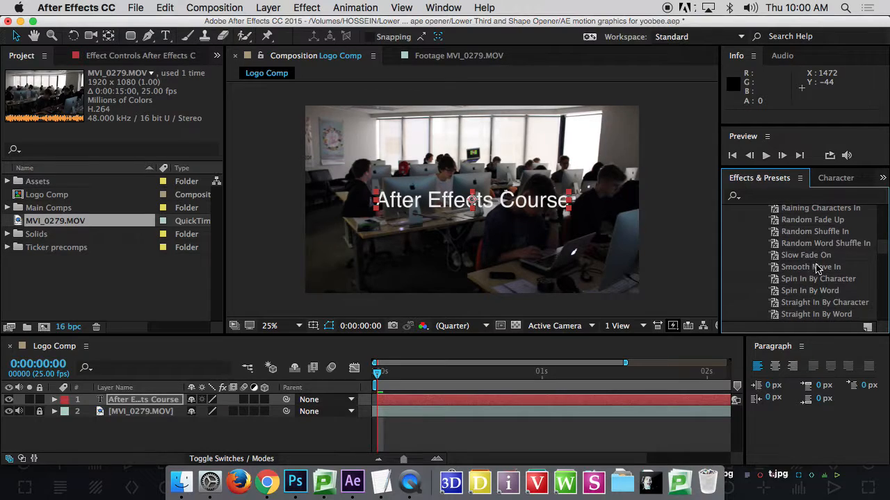
scroll(818, 269, "up", 4)
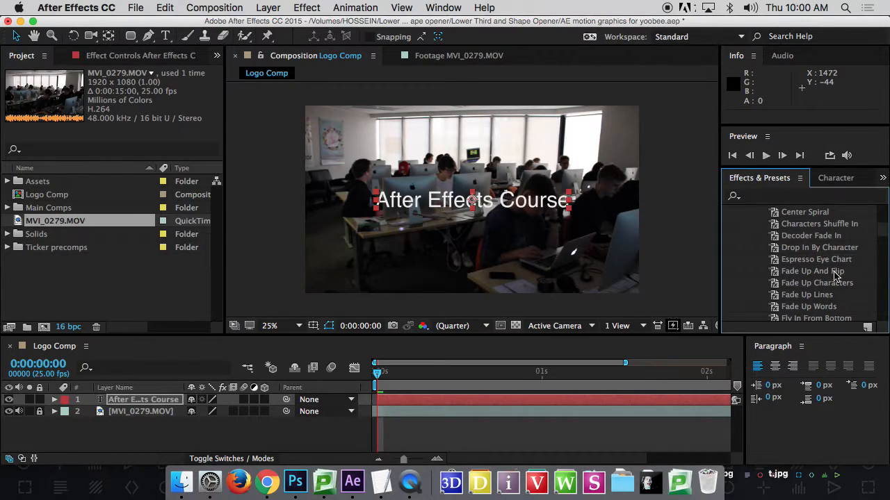
scroll(838, 281, "up", 2)
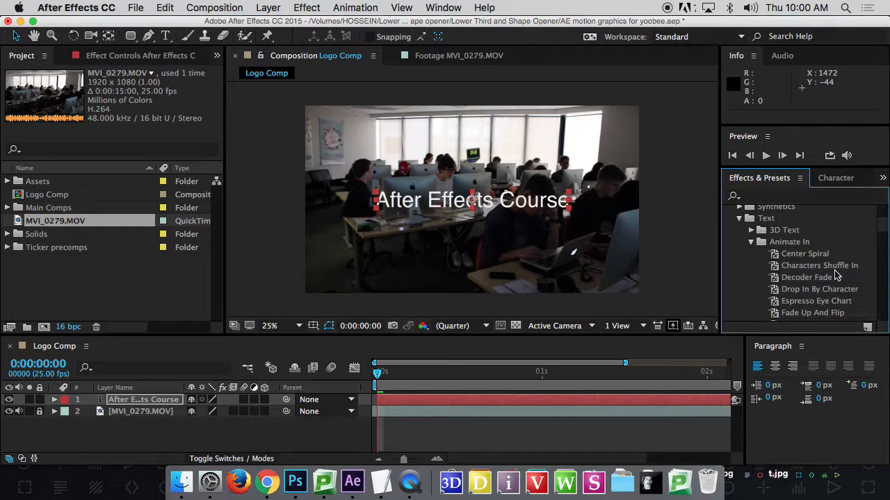
left_click(834, 179)
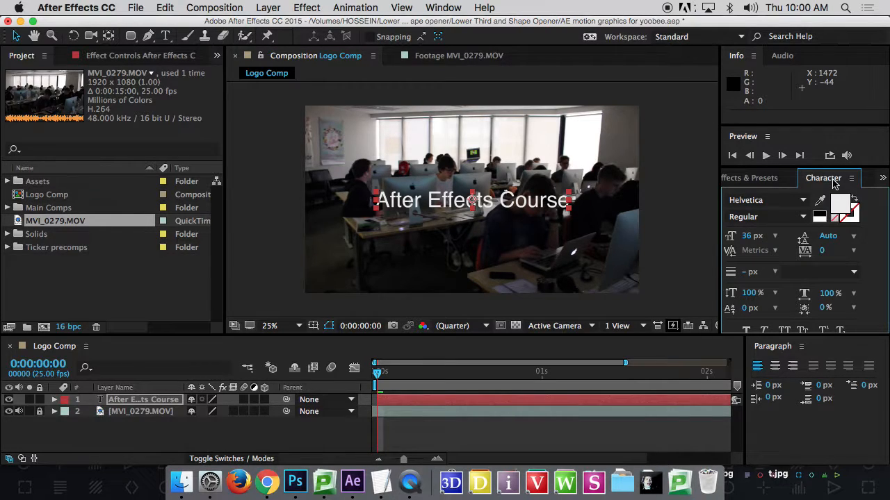
left_click(745, 179)
left_click(823, 179)
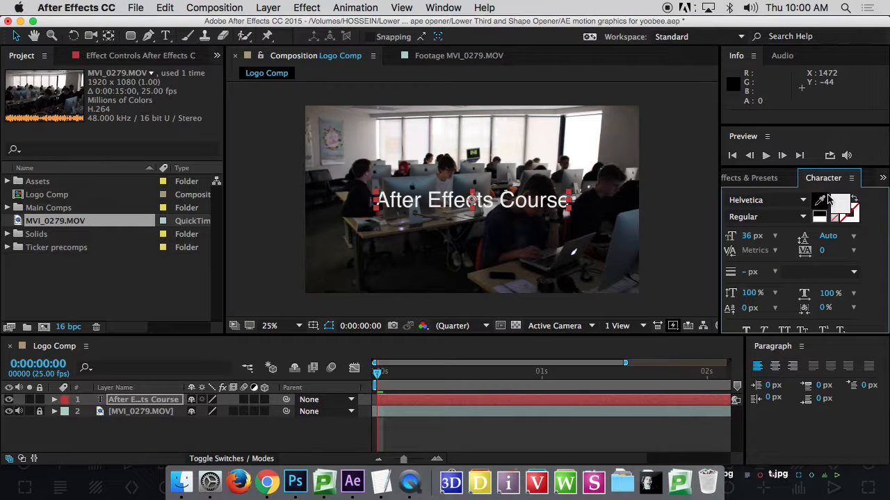
left_click(841, 206)
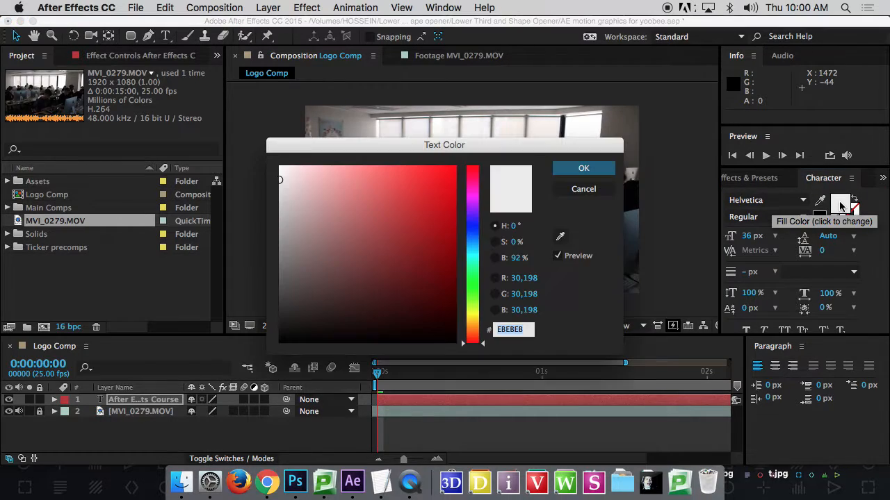
left_click(452, 189)
left_click_drag(452, 189, 449, 178)
left_click_drag(472, 151, 408, 222)
left_click(519, 259)
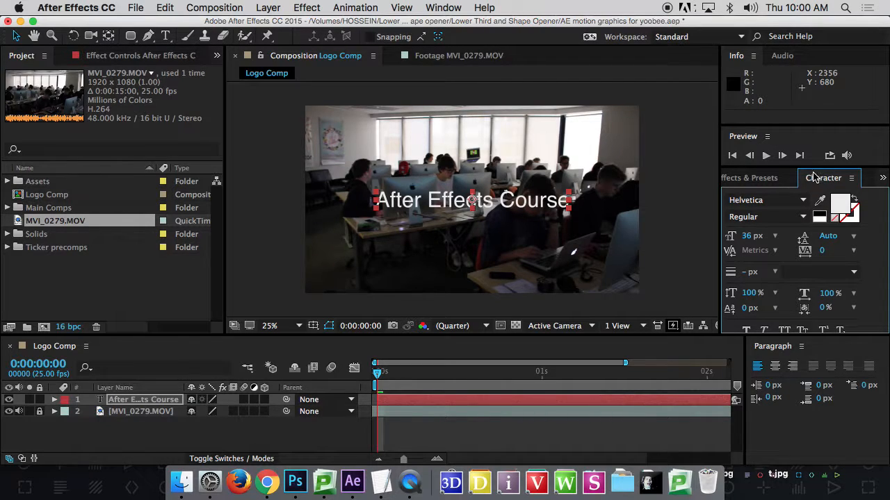
Step: Set the title's fill color to EBE1D8 by sampling the bright window area of the footage with the Eyedropper
left_click(446, 10)
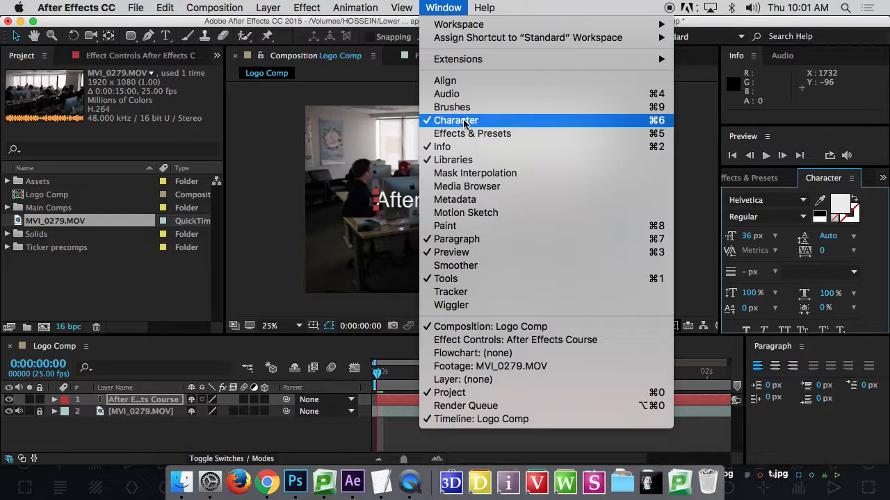
left_click(840, 203)
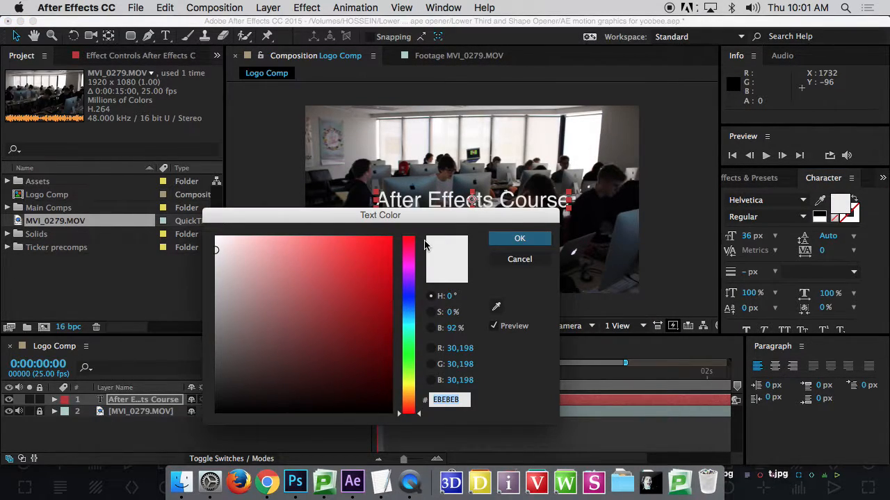
left_click(496, 308)
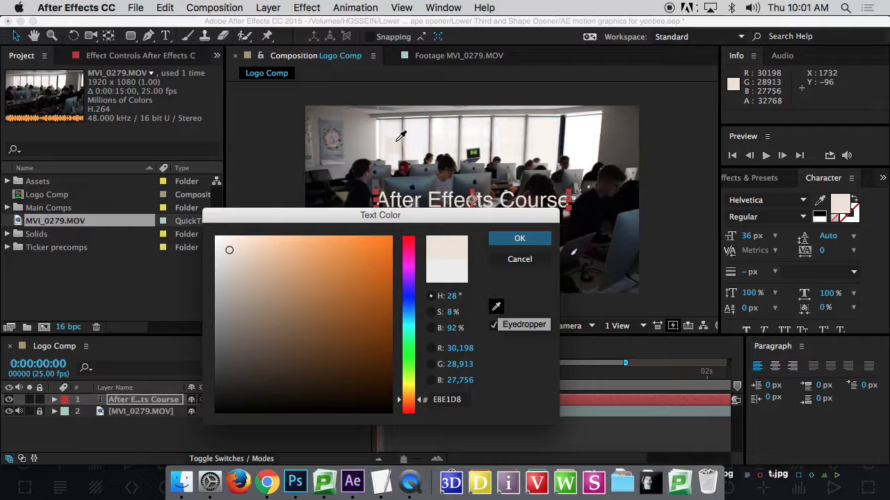
left_click(401, 136)
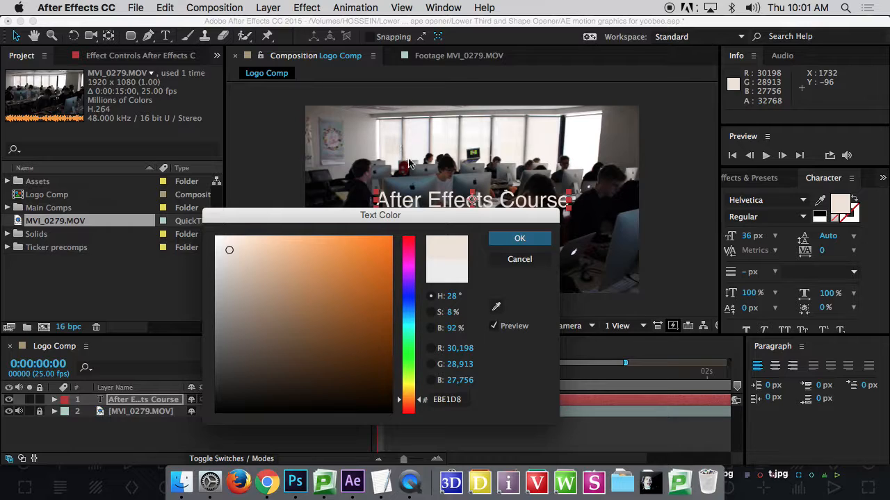
left_click(504, 242)
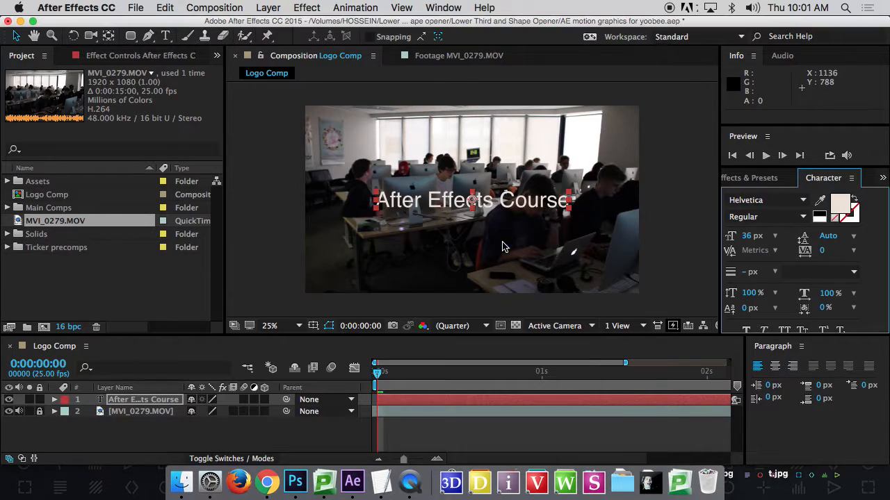
left_click(857, 219)
left_click(839, 205)
Step: Apply the Spin In By Character preset to the After Effects Course title and put the playhead at the start of the composition
left_click(770, 179)
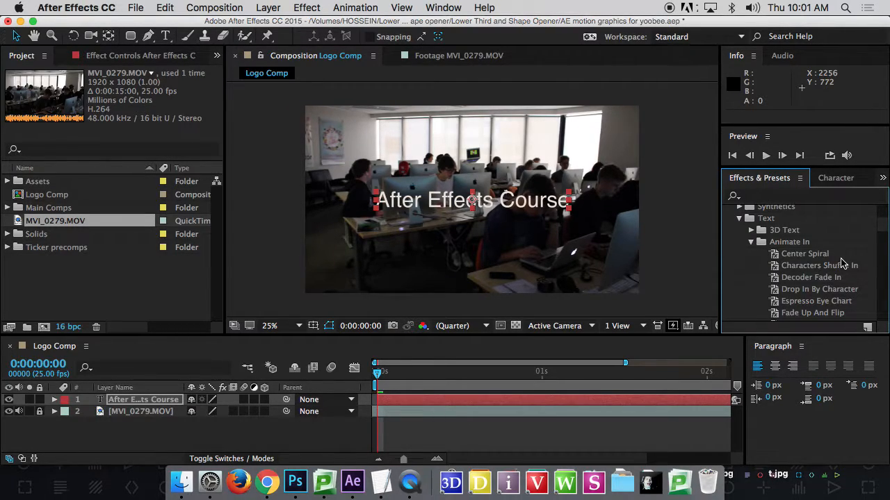
scroll(850, 271, "down", 2)
scroll(845, 283, "down", 5)
scroll(839, 283, "up", 9)
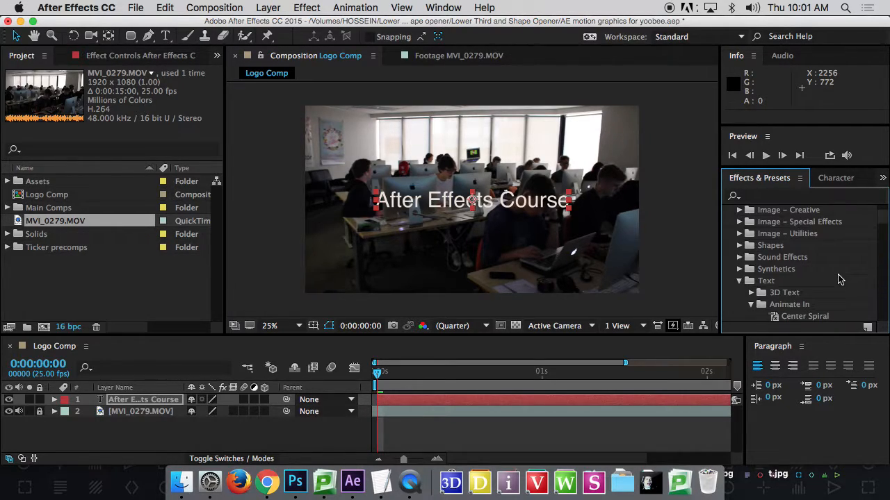
scroll(810, 289, "down", 15)
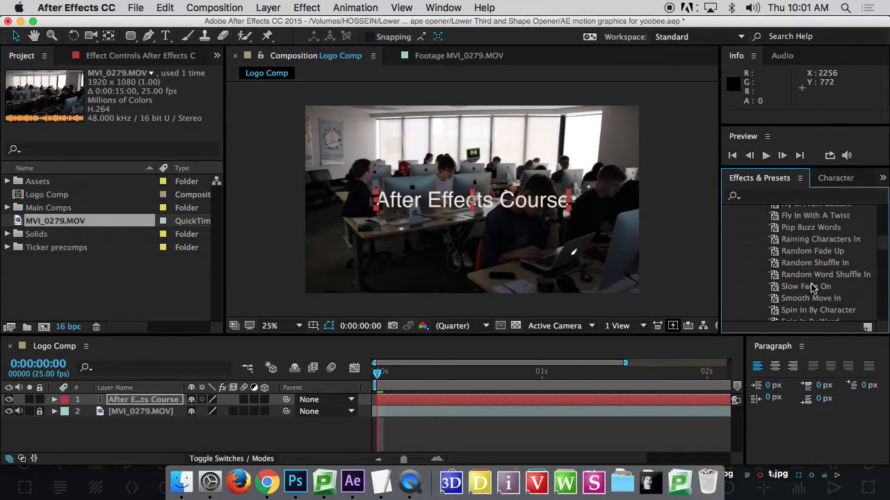
scroll(851, 281, "down", 3)
scroll(851, 278, "up", 6)
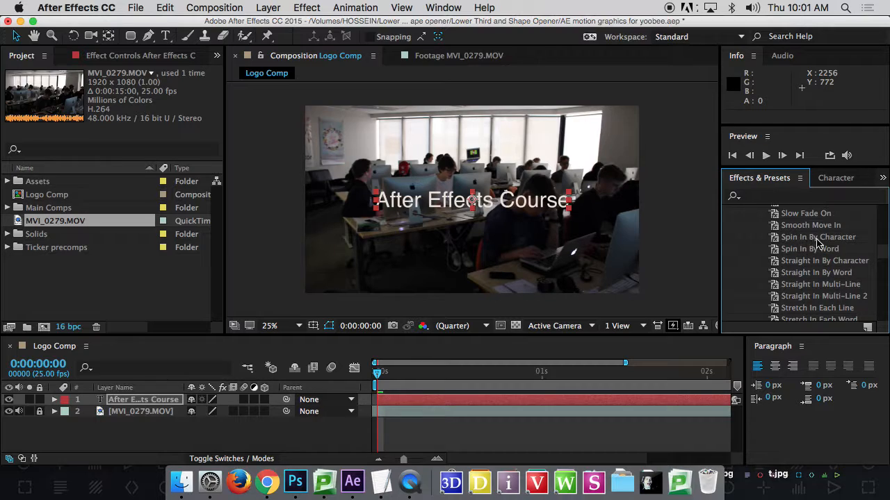
left_click_drag(818, 240, 449, 201)
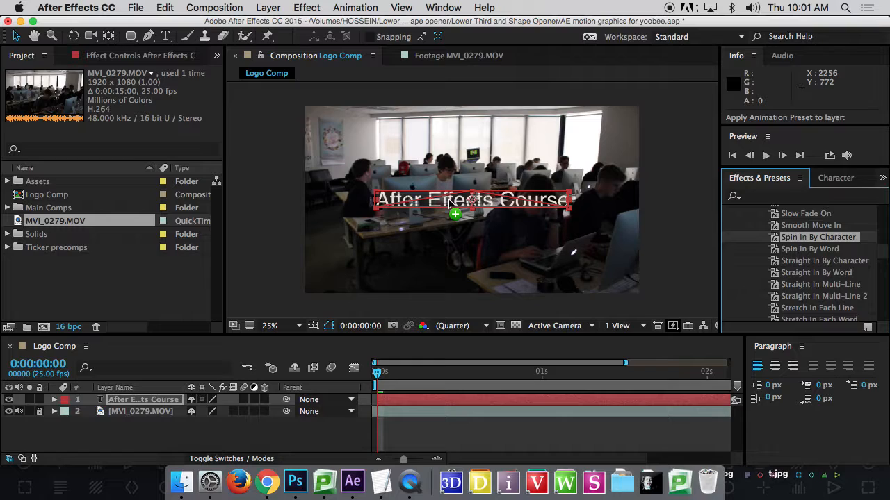
left_click_drag(449, 200, 448, 203)
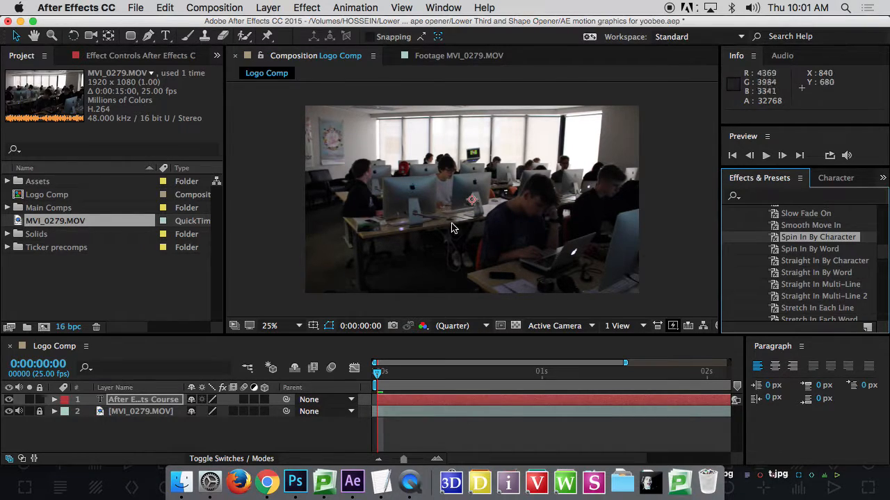
left_click(379, 375)
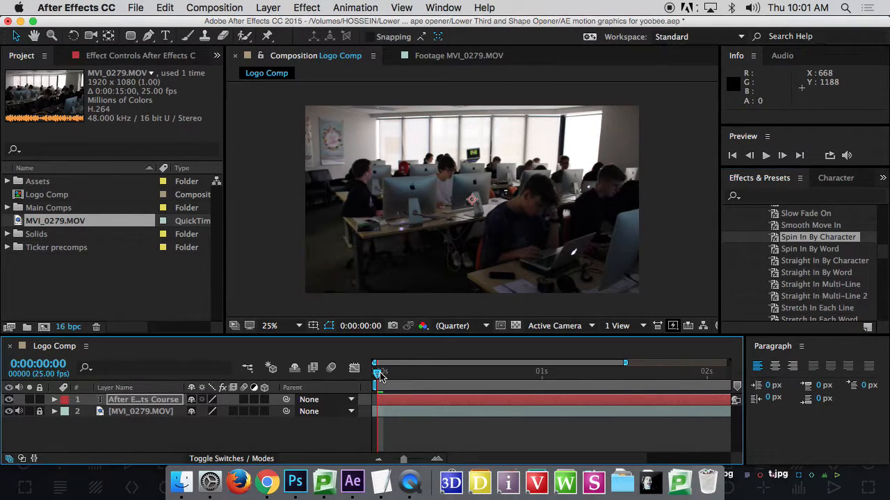
left_click_drag(380, 376, 258, 372)
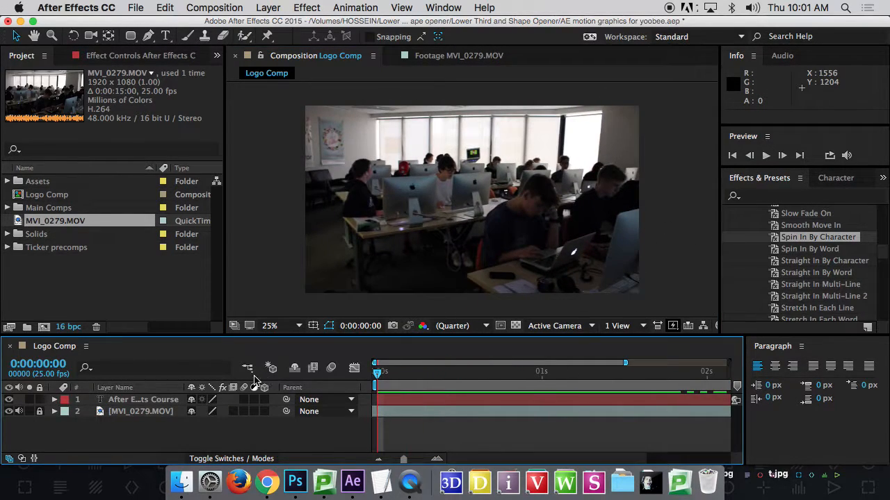
Step: Show the full three-second duration in the Logo Comp timeline and preview the title's Spin In By Character animation from the start
left_click_drag(626, 363, 727, 363)
left_click(765, 156)
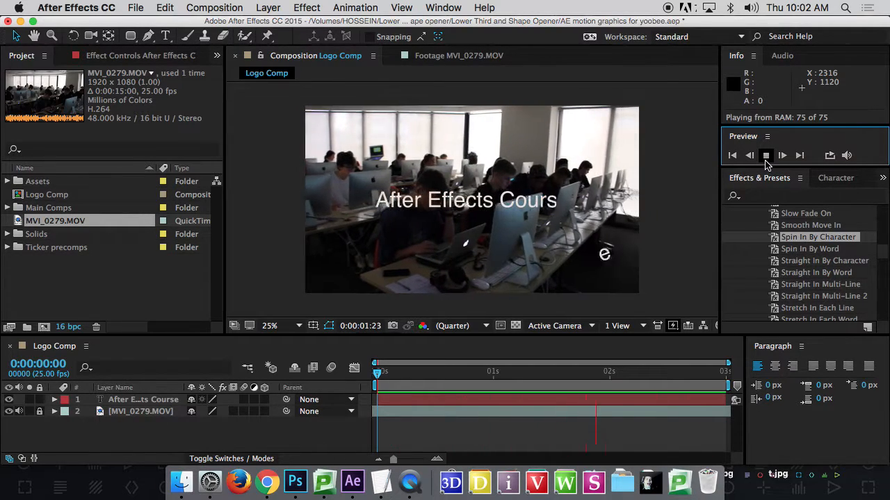
left_click(765, 161)
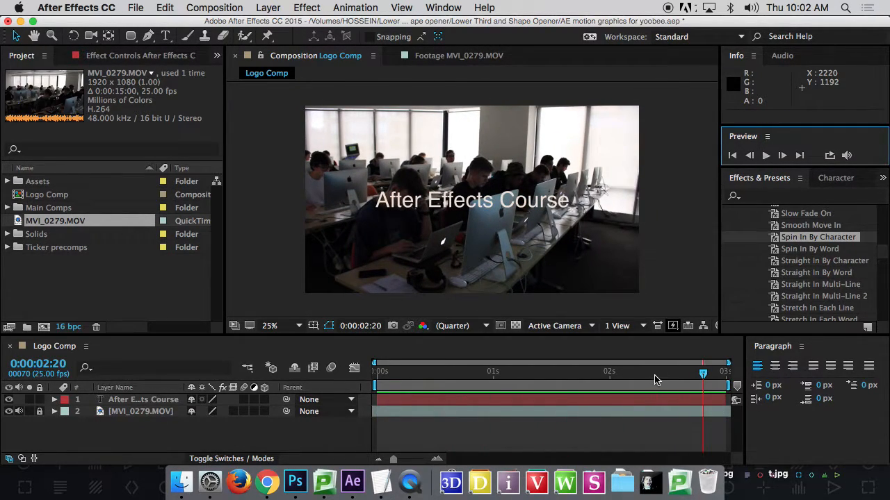
key("Home")
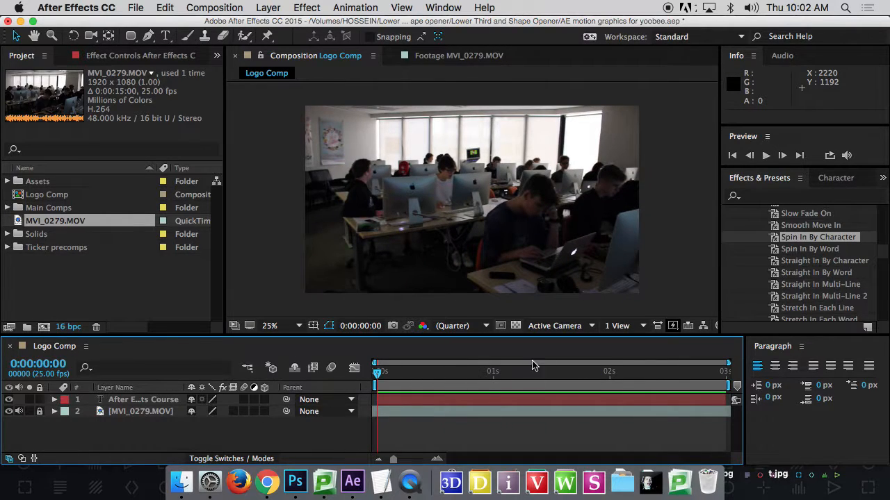
left_click(766, 157)
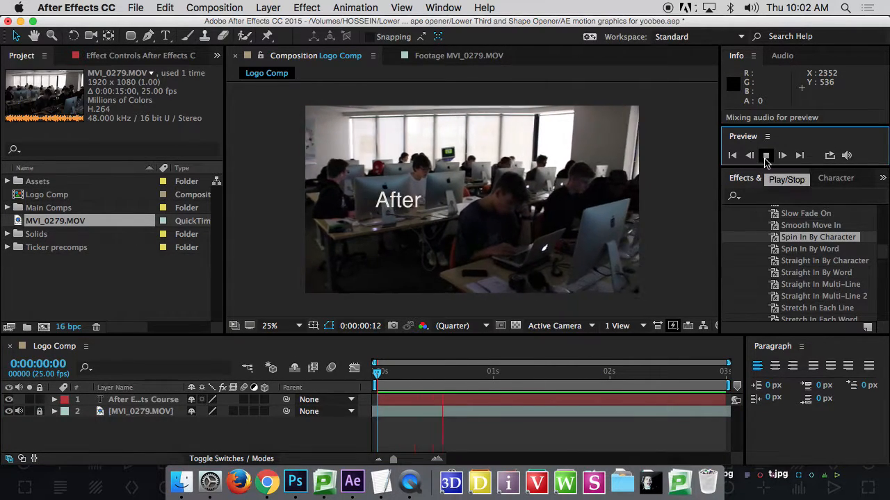
left_click(765, 157)
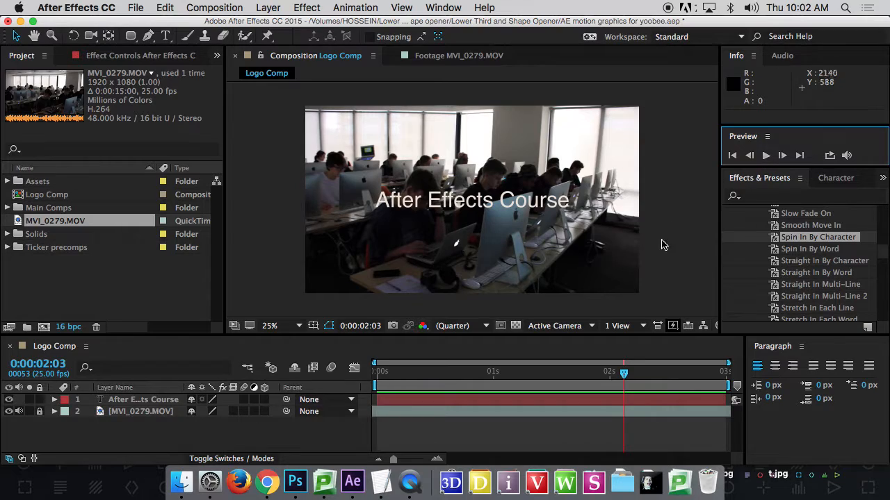
left_click(491, 374)
left_click_drag(491, 373, 254, 389)
left_click_drag(402, 379, 331, 386)
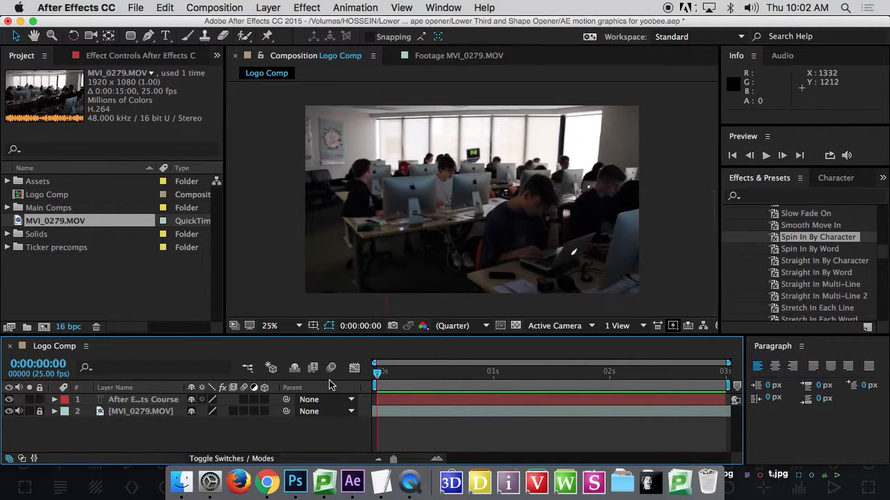
Step: Mute the audio of the MVI_0279.MOV layer and put the playhead back at the start of the composition
left_click(21, 412)
left_click(414, 383)
left_click_drag(420, 387, 2, 466)
Step: Try the Random Word Shuffle In preset on the After Effects Course title and undo back to the unanimated text
scroll(839, 292, "down", 3)
scroll(839, 292, "down", 3)
scroll(844, 293, "up", 8)
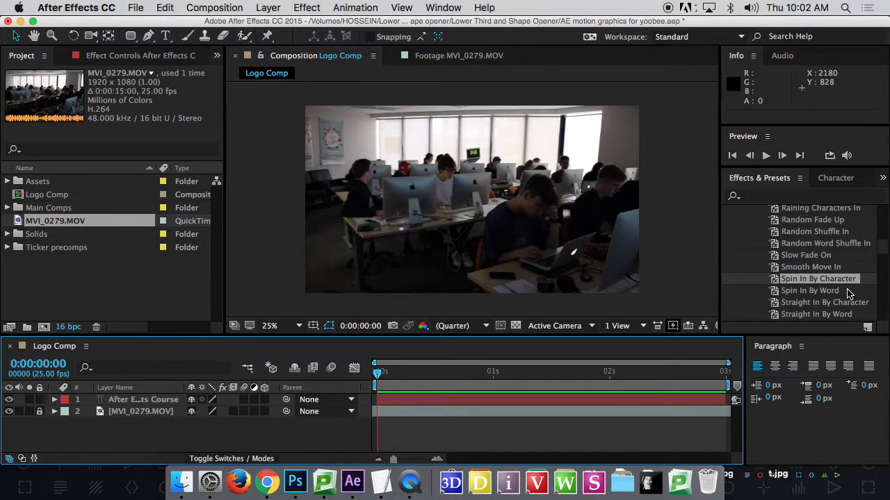
scroll(846, 293, "up", 2)
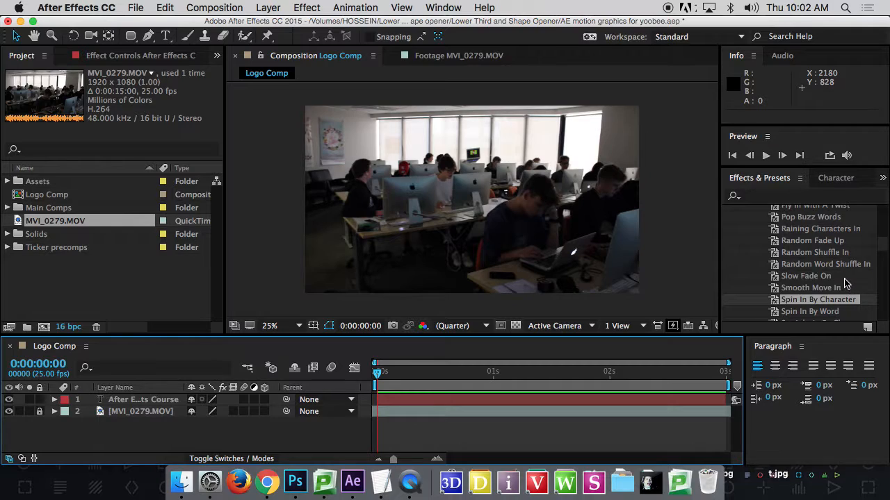
left_click_drag(832, 269, 377, 375)
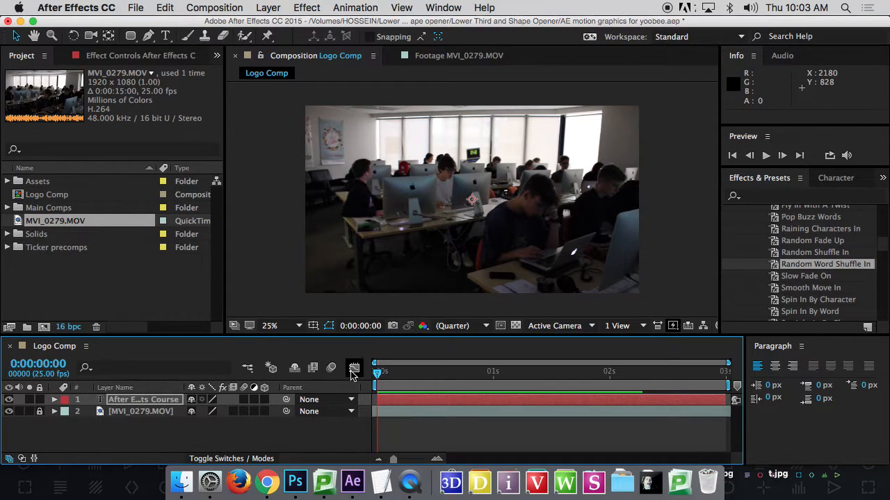
key("ctrl+z")
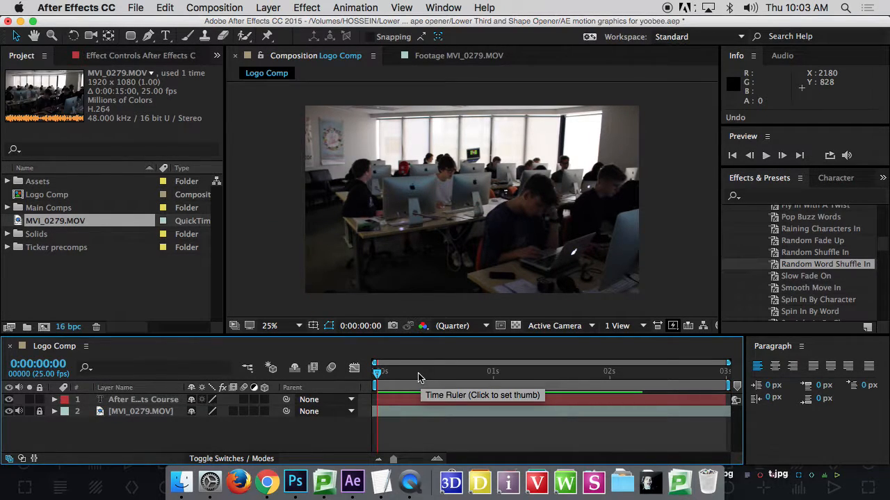
left_click_drag(424, 379, 378, 375)
key("ctrl+z")
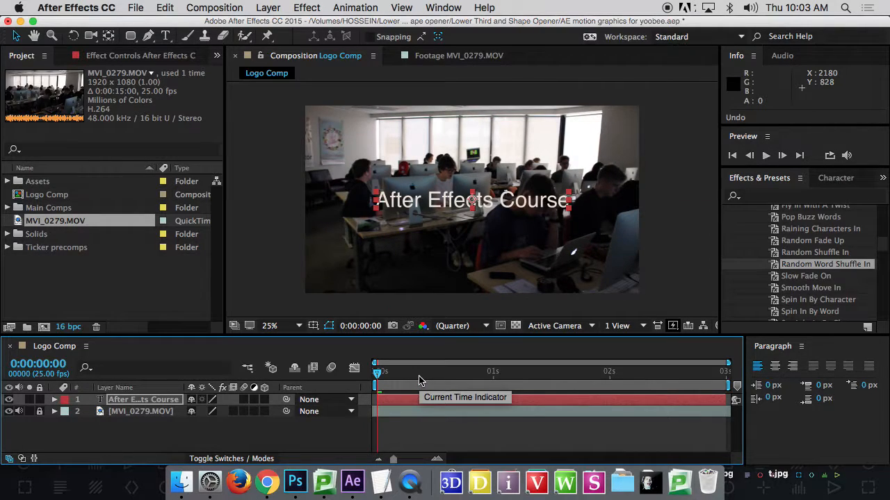
Step: Try the Pop Buzz Words preset on the title layer, scrub through the result and undo it
scroll(810, 276, "up", 2)
scroll(813, 276, "up", 1)
scroll(813, 275, "up", 1)
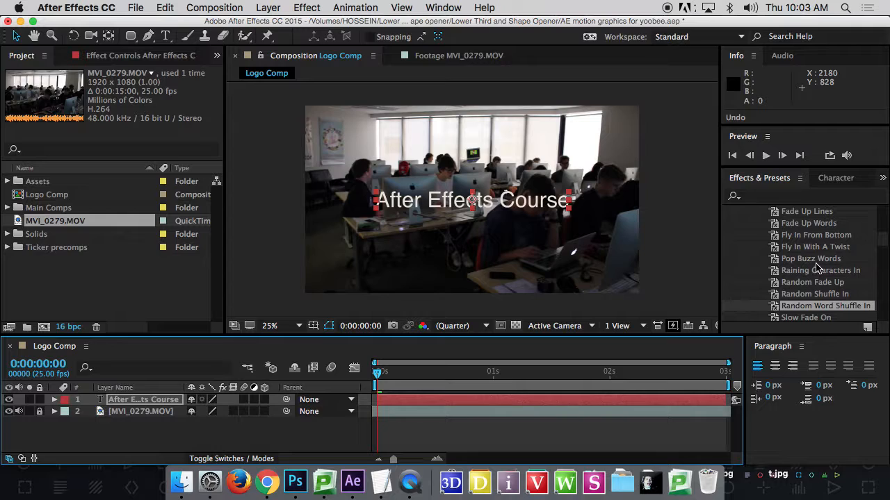
left_click_drag(811, 260, 517, 400)
left_click_drag(378, 376, 414, 388)
key("ctrl+z")
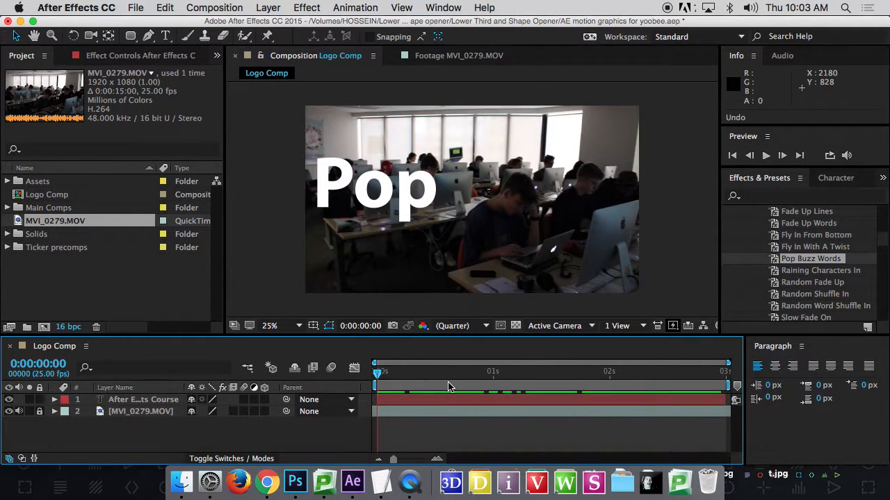
Step: Apply the Fly In With A Twist preset to the After Effects Course title and preview its animation
scroll(841, 286, "up", 5)
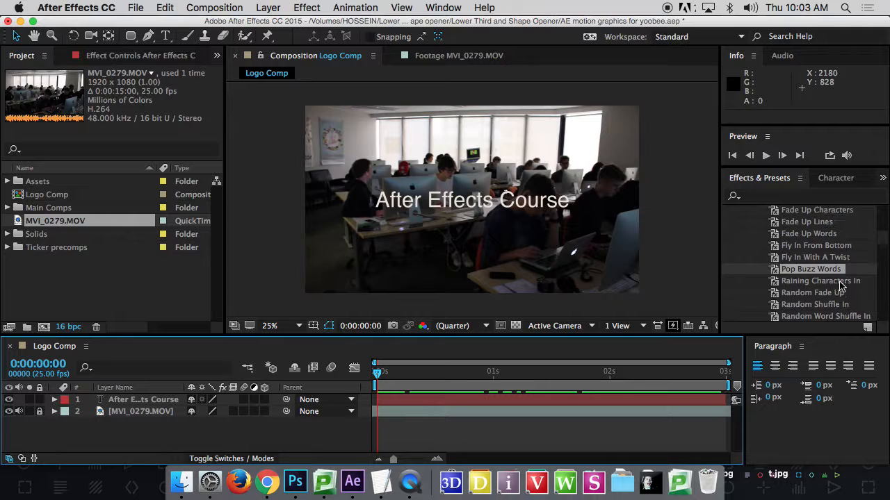
left_click(834, 300)
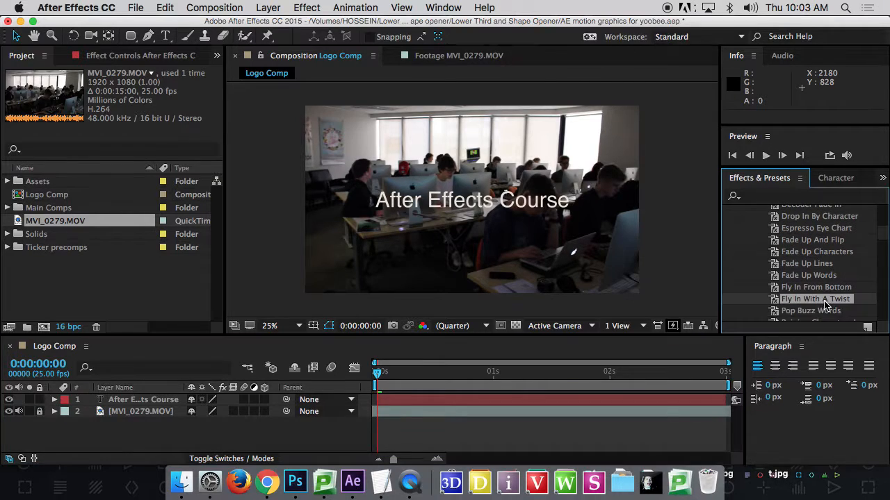
left_click_drag(604, 355, 487, 401)
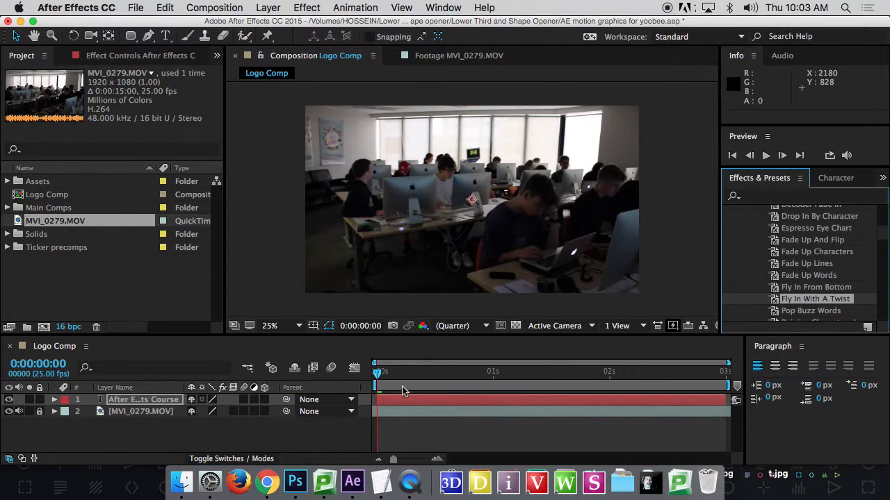
left_click_drag(379, 375, 328, 376)
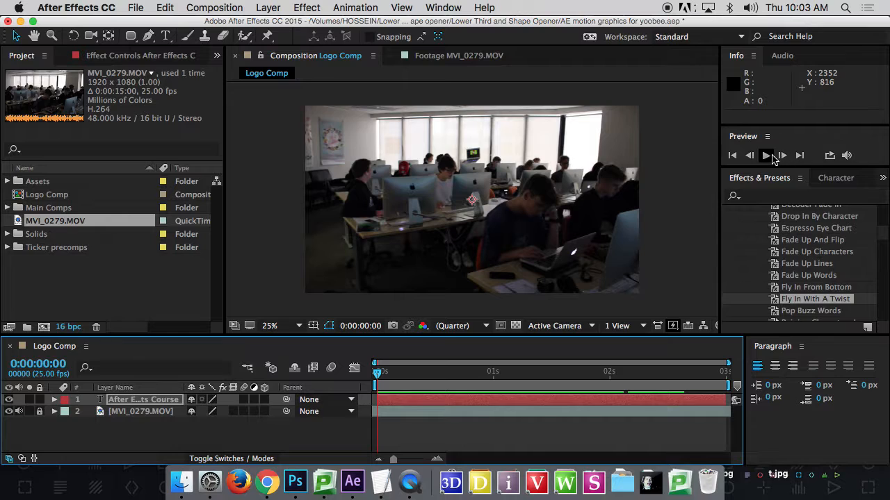
left_click(768, 157)
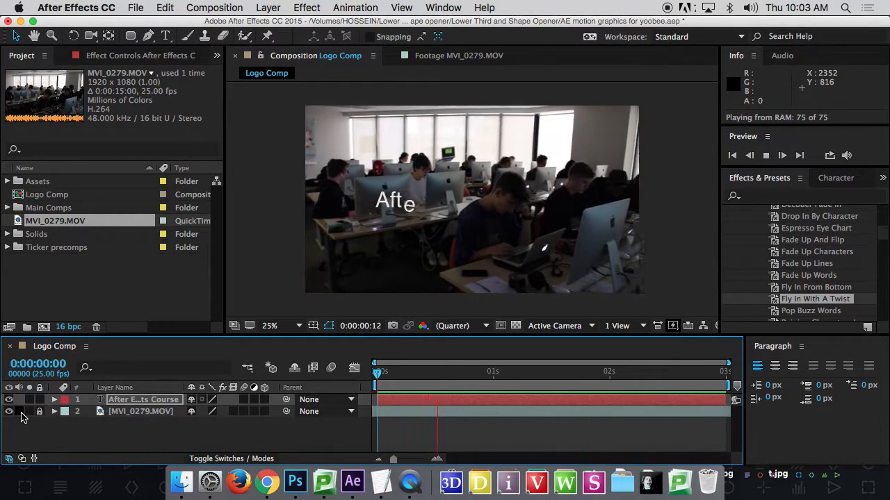
left_click_drag(471, 374, 273, 368)
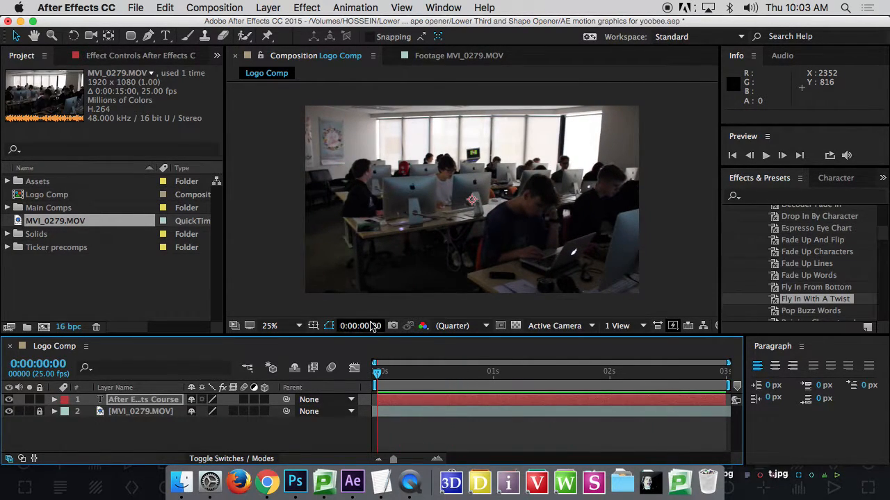
left_click_drag(410, 375, 368, 371)
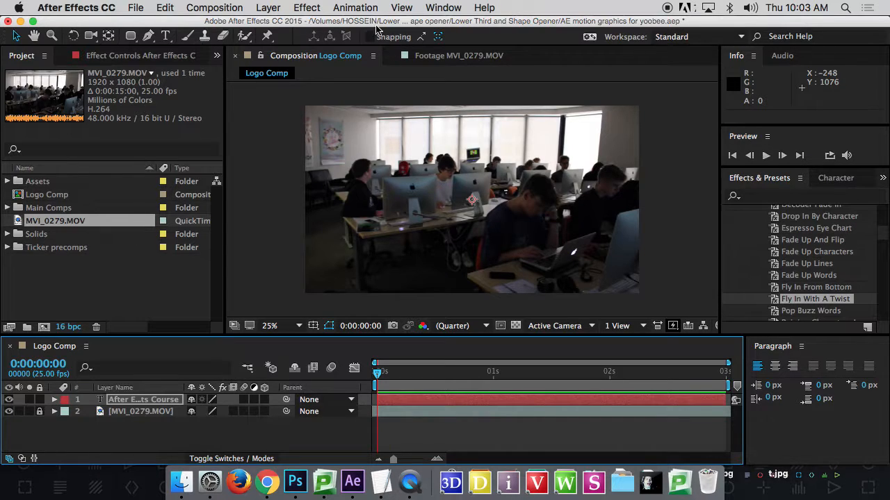
left_click(356, 8)
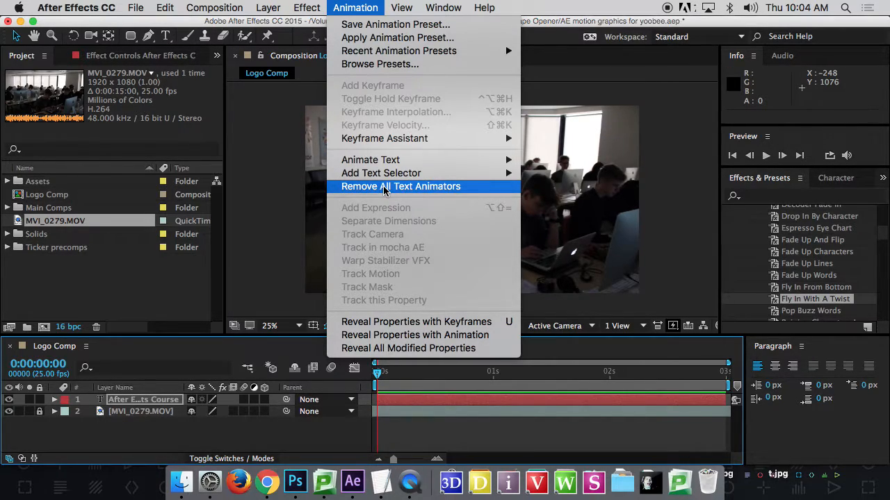
left_click(367, 7)
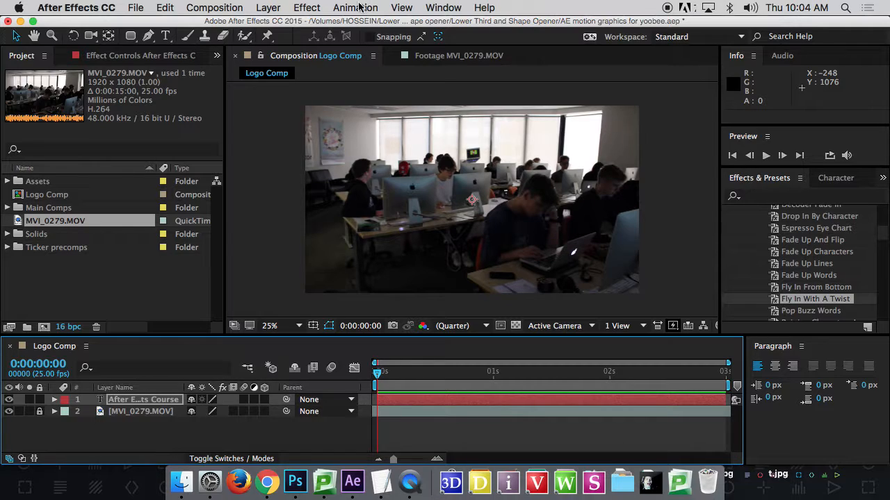
Step: Collapse the Animate In folder of the text presets and return the playhead to the start of the Logo Comp
scroll(774, 287, "up", 5)
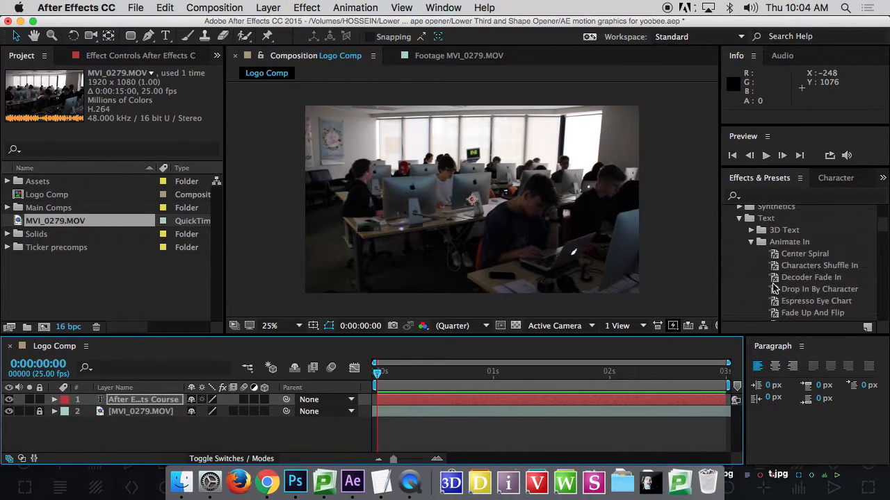
left_click(749, 243)
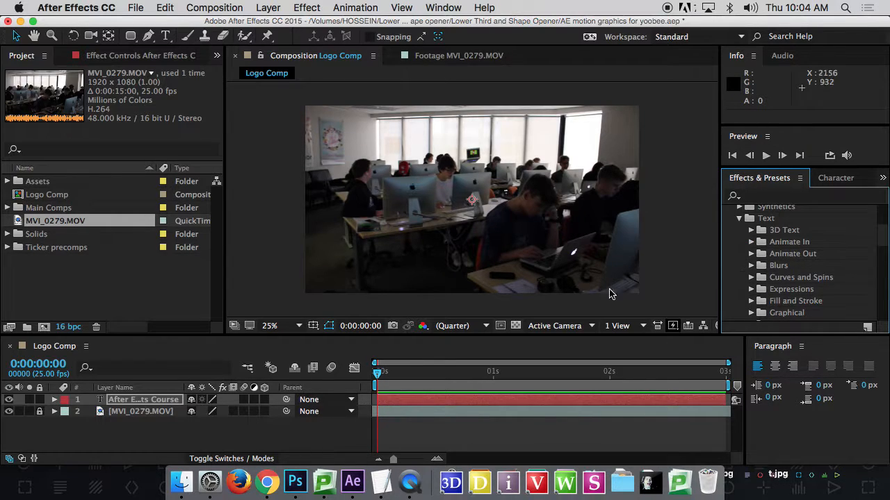
left_click(418, 374)
left_click_drag(402, 379, 378, 373)
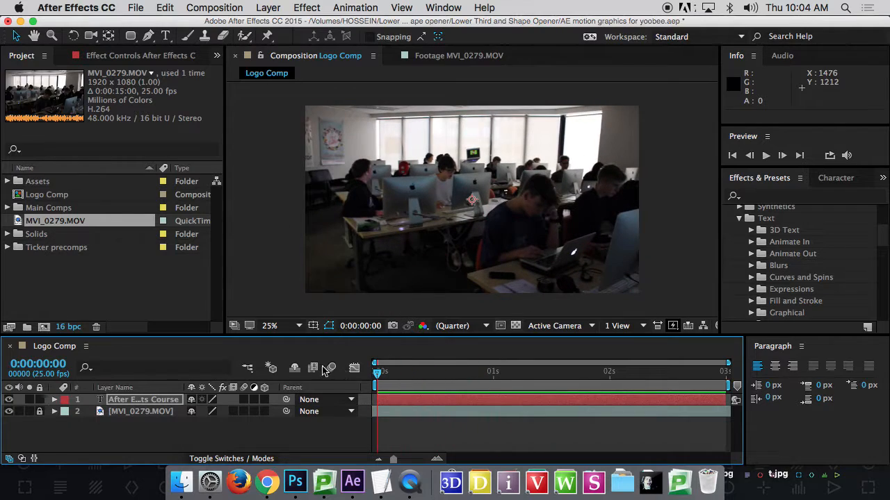
Step: Deselect the title, put the playhead at 0:00:00:22 and hide the After Effects Course layer
left_click(661, 244)
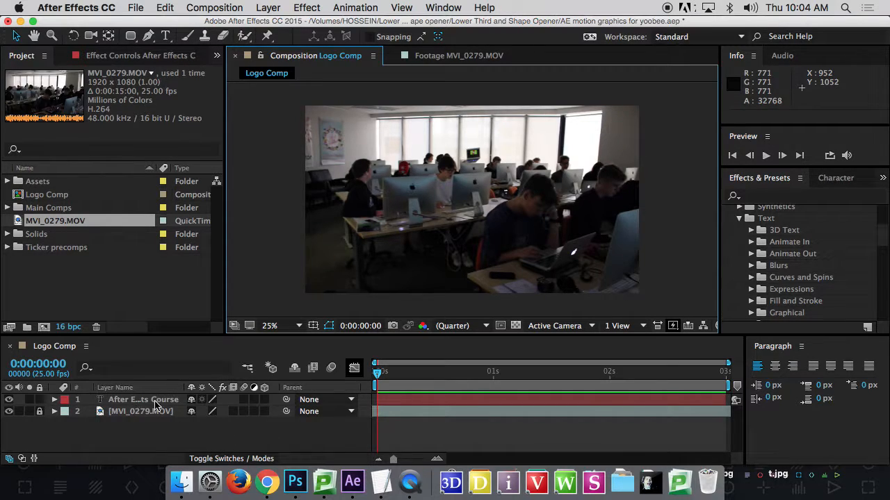
left_click(479, 373)
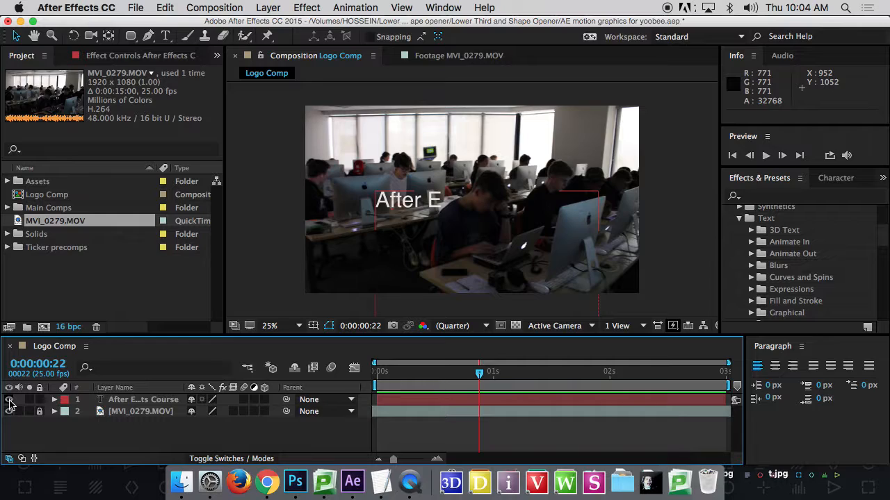
left_click(9, 400)
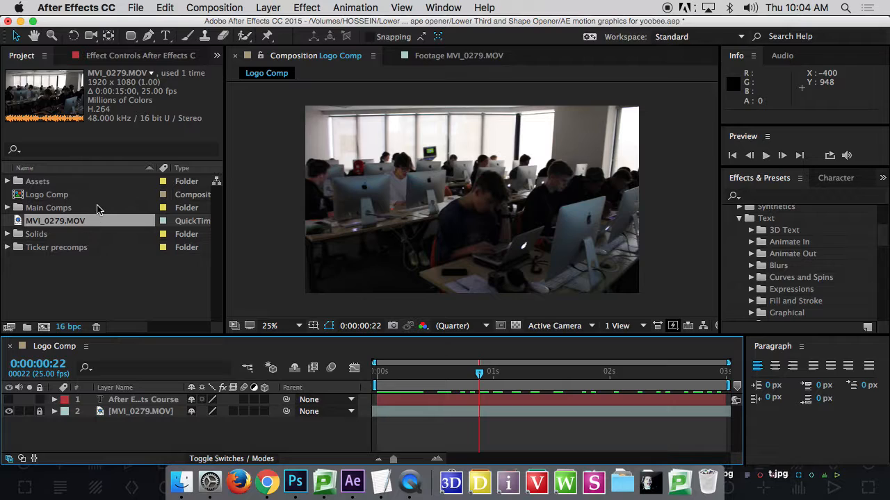
Step: Expand the Main Comps folder of the project and open the LOGO OPENER 106 composition
left_click(8, 208)
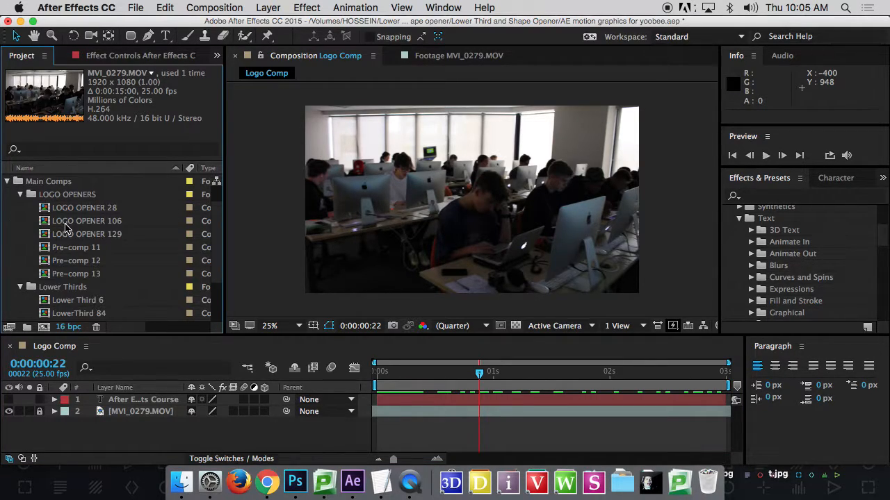
left_click(67, 224)
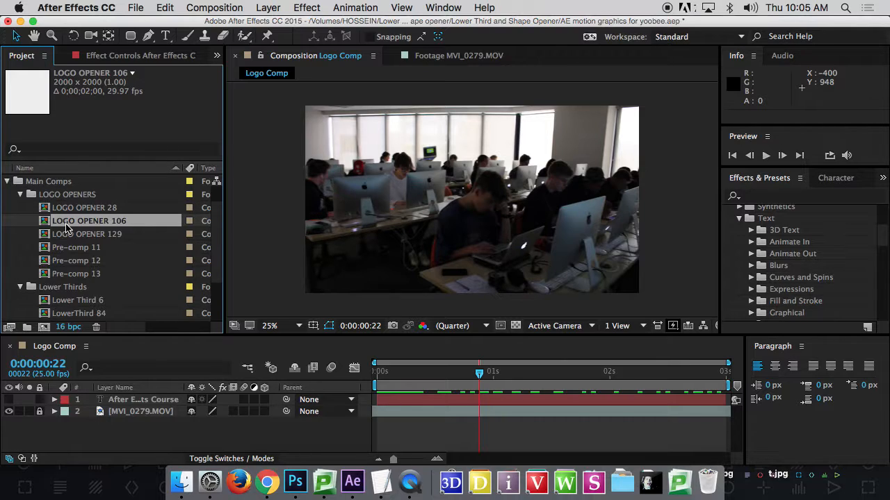
double_click(66, 222)
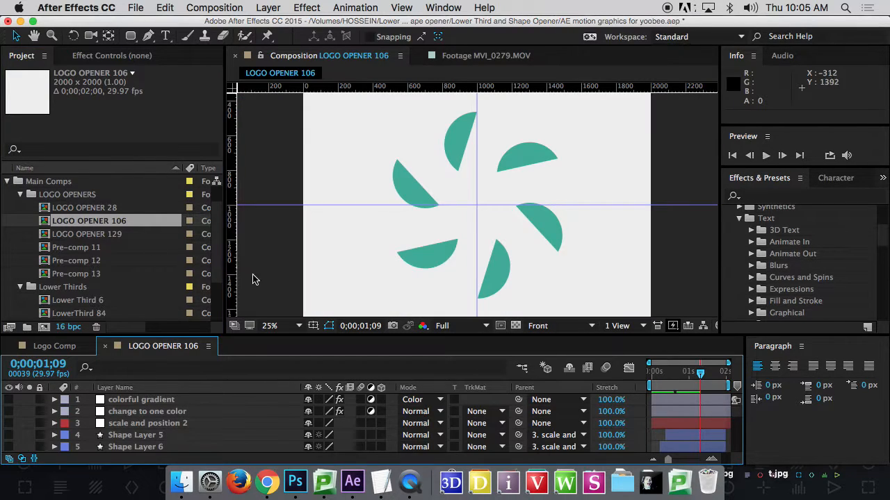
Step: Open the LOGO OPENER 129 composition at its first frame and look through its shape layers
left_click(75, 235)
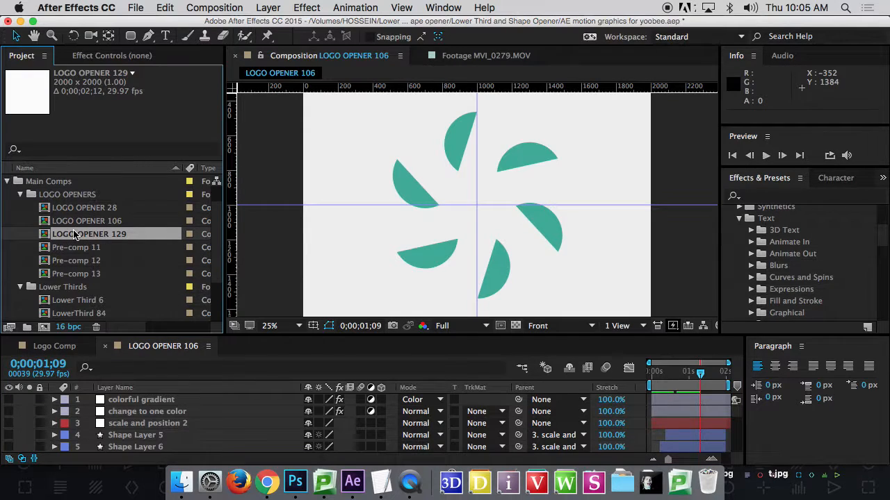
double_click(74, 235)
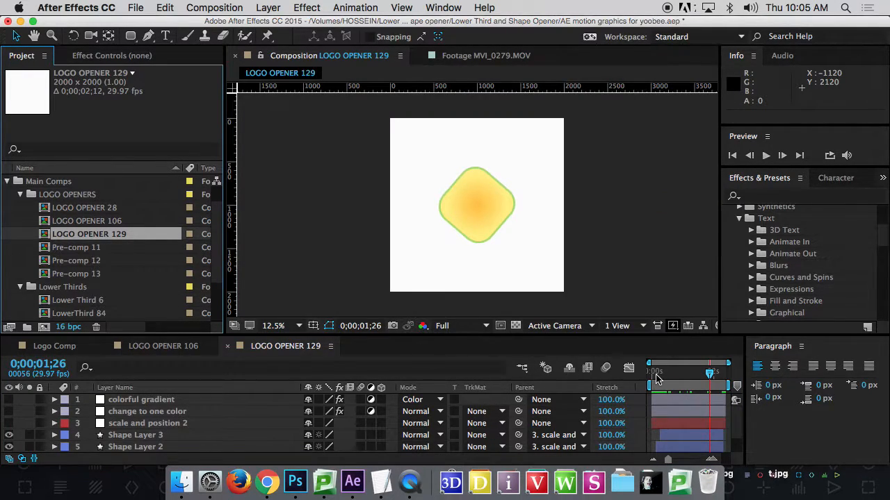
mouse_move(655, 378)
left_mouse_down()
mouse_move(727, 377)
mouse_move(650, 378)
left_mouse_up()
scroll(148, 445, "down", 2)
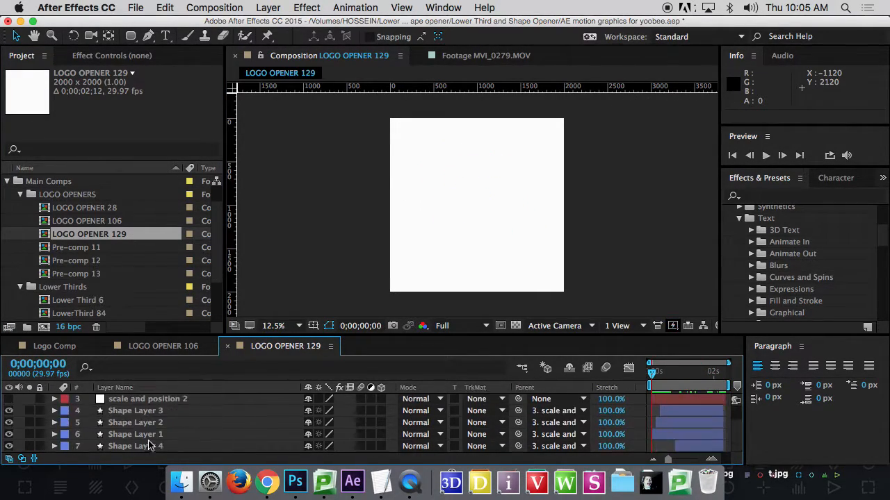
scroll(148, 446, "up", 1)
scroll(148, 446, "down", 1)
scroll(148, 445, "up", 2)
scroll(149, 445, "down", 2)
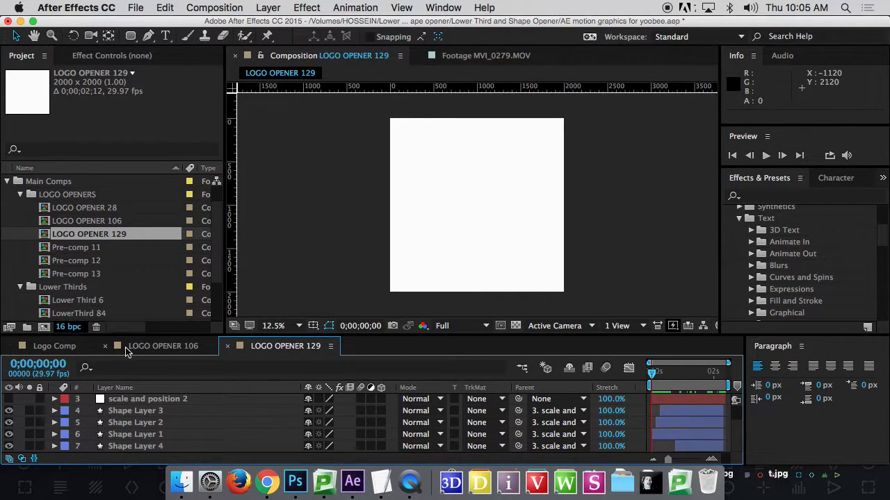
Step: Add the LOGO OPENER 129 composition as the top layer of the Logo Comp and scrub back to 0:00:00:02
left_click(69, 346)
left_click_drag(101, 235, 153, 400)
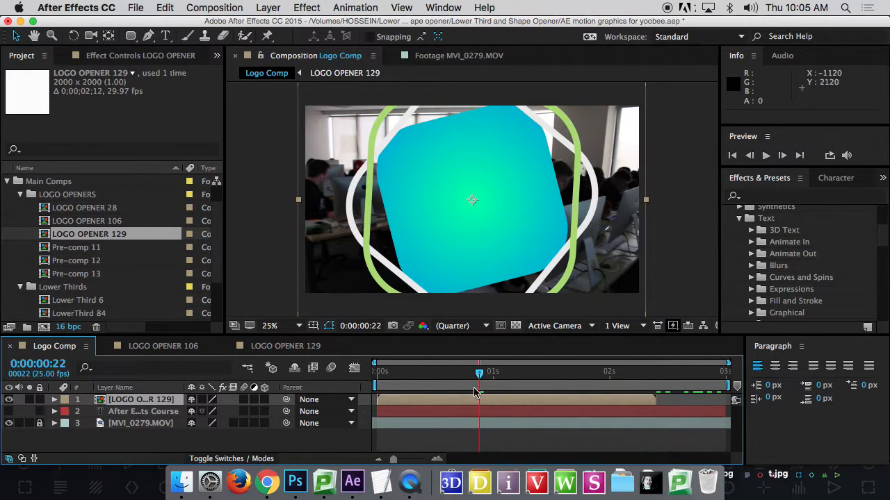
left_click_drag(479, 375, 386, 379)
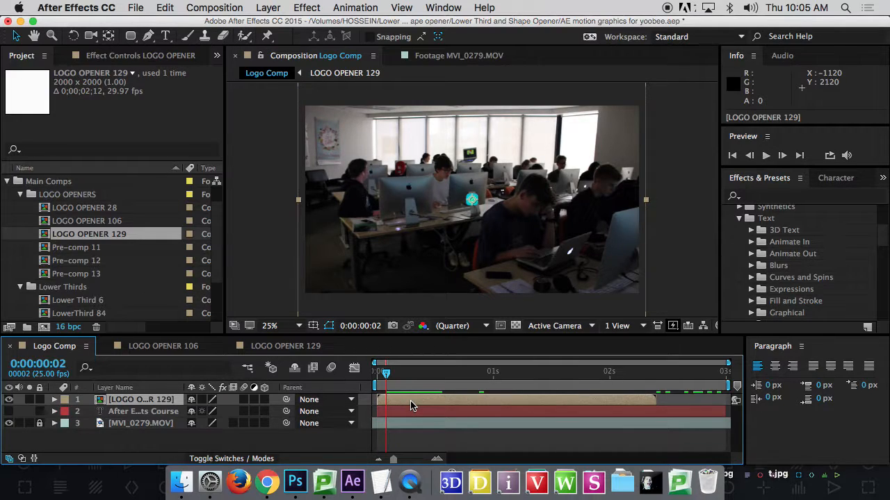
key("s")
Step: Delete the LOGO OPENER 129 layer with the playhead at the Logo Comp's start, and collapse the Main Comps folder
left_click_drag(206, 411, 165, 418)
mouse_move(386, 376)
left_mouse_down()
mouse_move(373, 378)
mouse_move(637, 376)
mouse_move(372, 375)
left_mouse_up()
key("Delete")
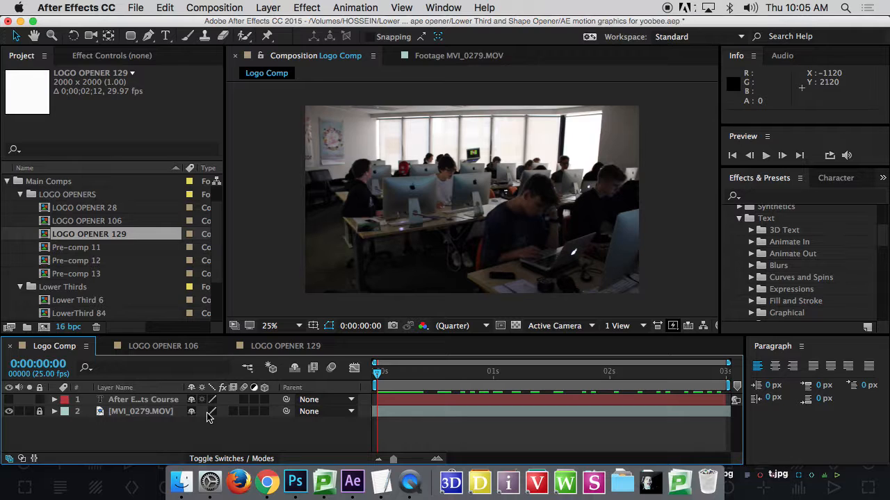
left_click(7, 181)
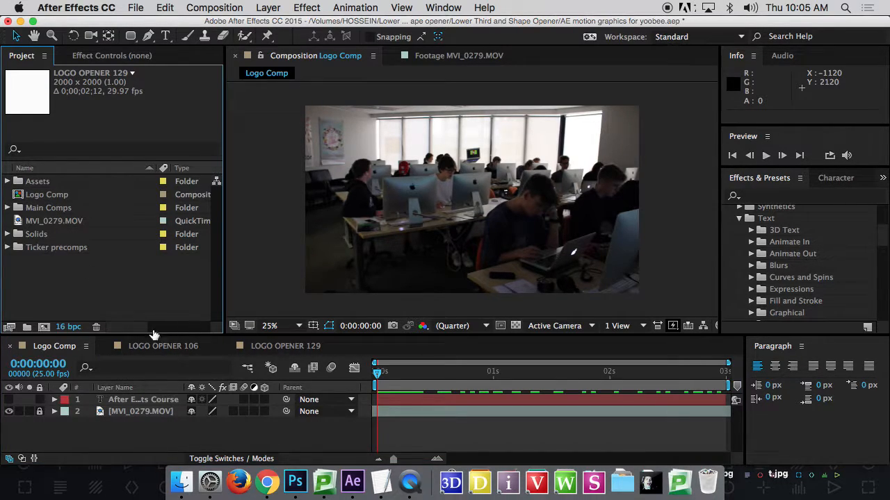
Step: Create a new shape layer in the Logo Comp and activate the Rectangle tool
left_click(237, 440)
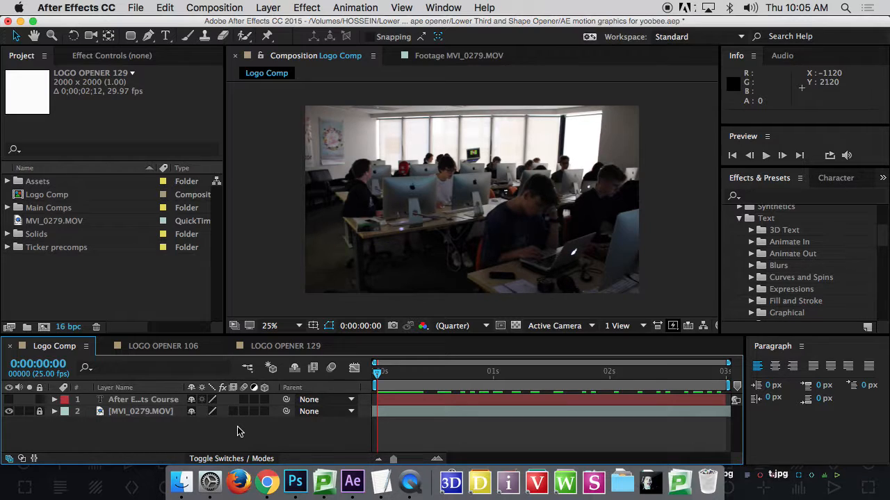
right_click(237, 432)
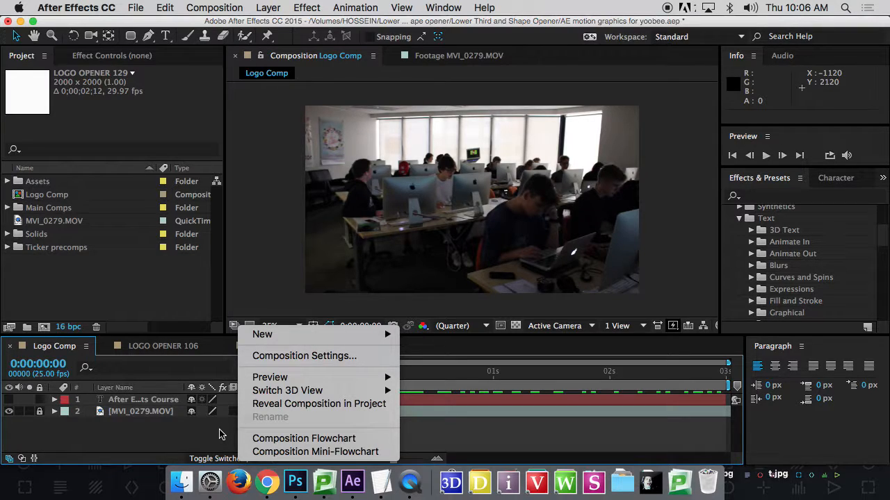
mouse_move(306, 340)
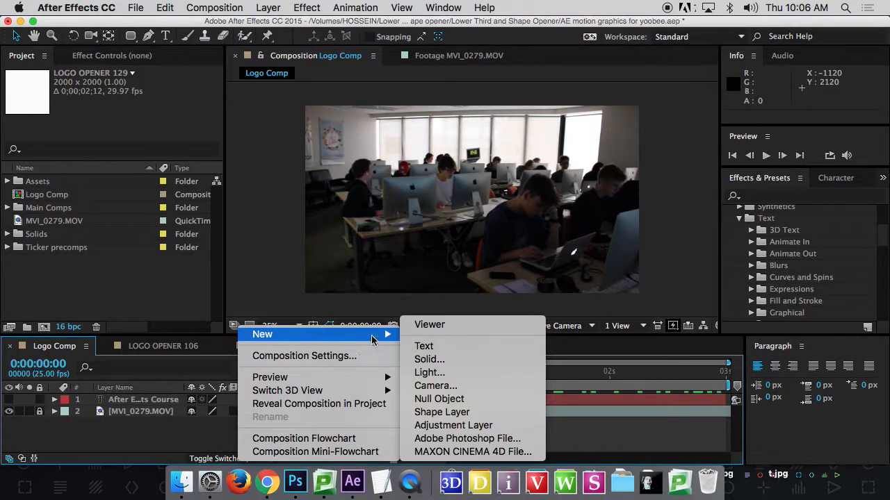
left_click(450, 414)
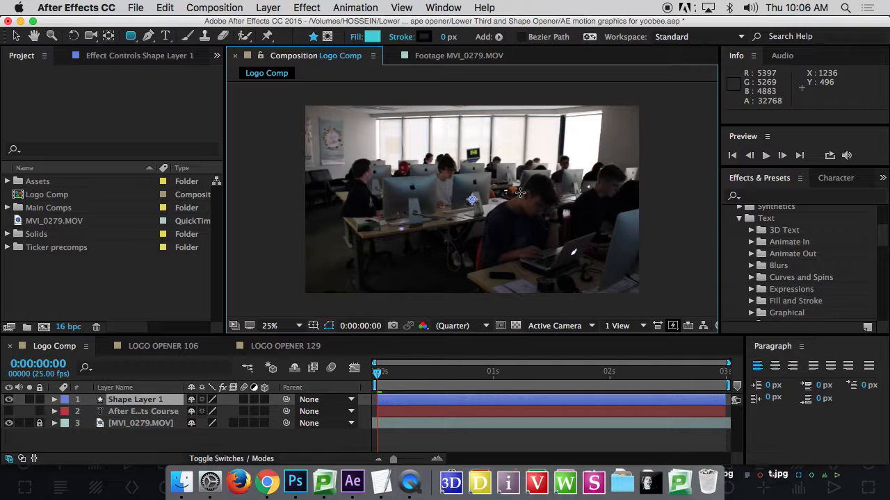
left_click(136, 38)
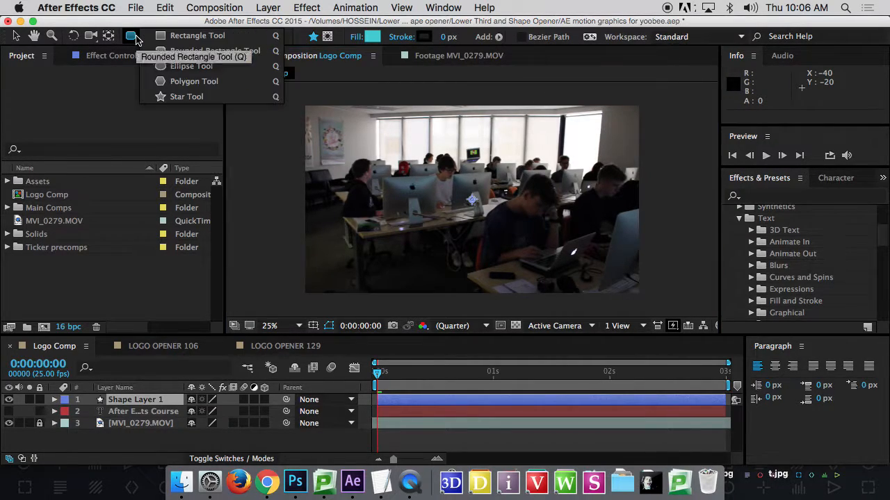
left_click(198, 35)
left_click_drag(407, 155, 528, 276)
left_click_drag(532, 223, 528, 226)
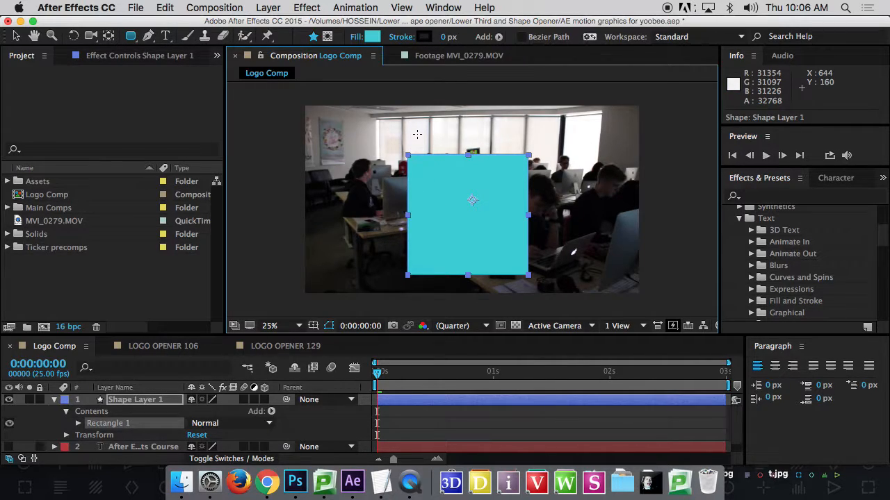
key("super+z")
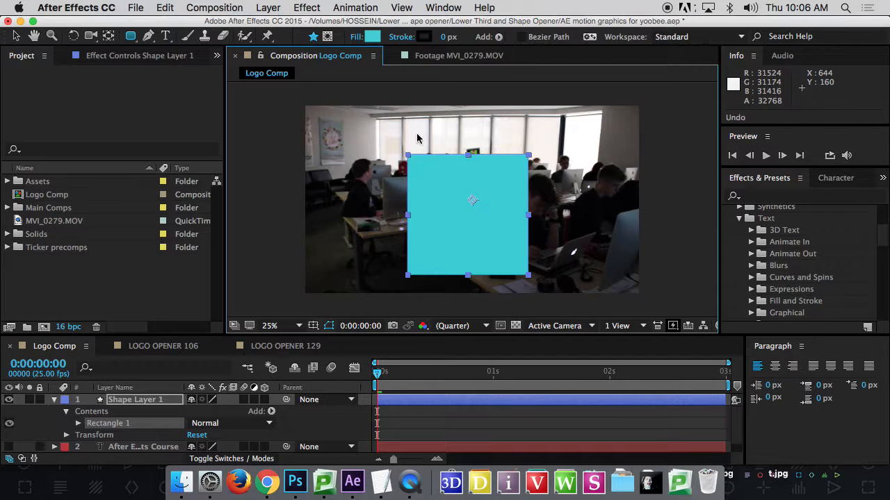
left_click(14, 36)
left_click_drag(507, 198, 502, 189)
key("Delete")
Step: Draw a turquoise square on the shape layer and move it up close to the upper edge of the frame
left_click(132, 36)
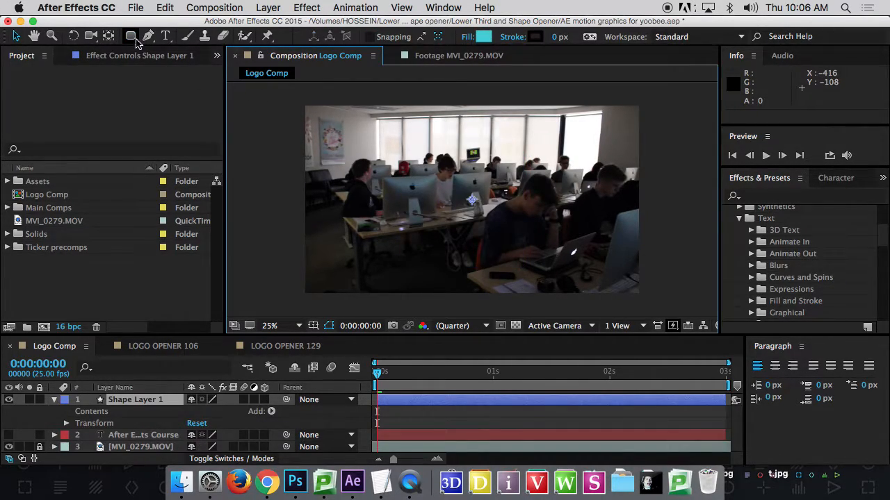
left_click_drag(437, 140, 554, 264)
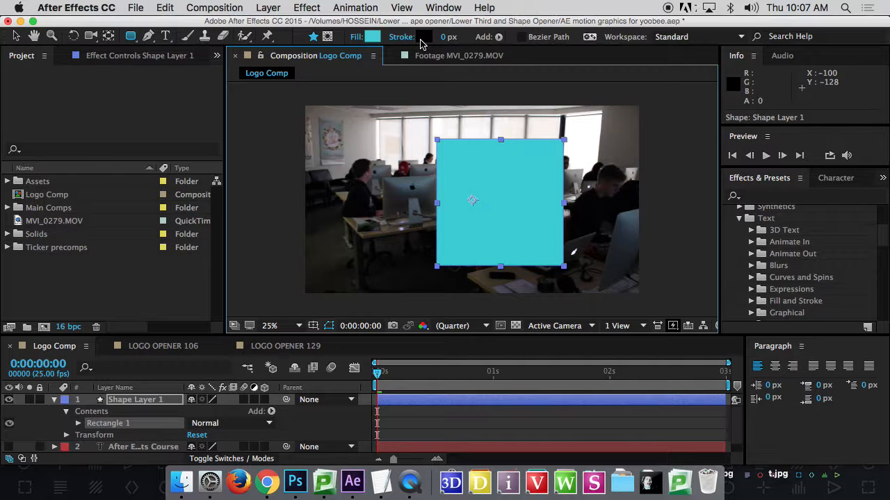
mouse_move(445, 40)
left_mouse_down()
mouse_move(489, 44)
mouse_move(442, 50)
left_mouse_up()
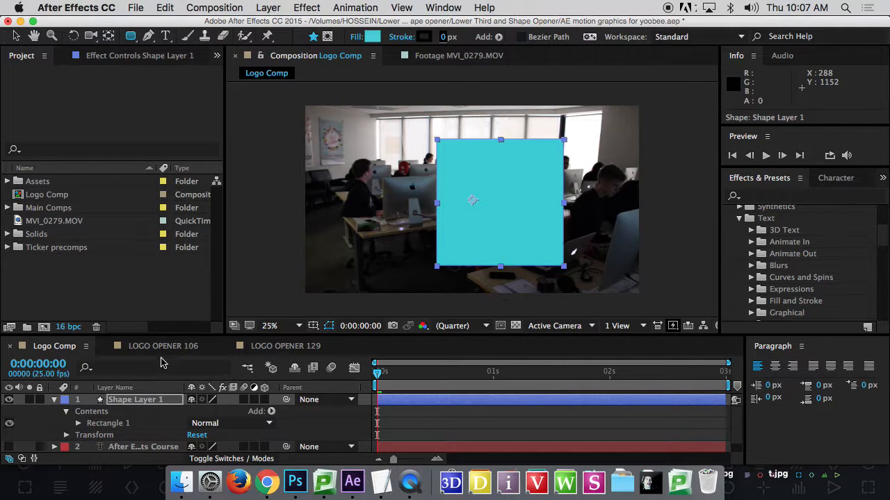
left_click(16, 39)
mouse_move(532, 199)
left_mouse_down()
mouse_move(477, 174)
mouse_move(532, 178)
mouse_move(515, 161)
mouse_move(488, 197)
mouse_move(517, 189)
mouse_move(515, 196)
left_mouse_up()
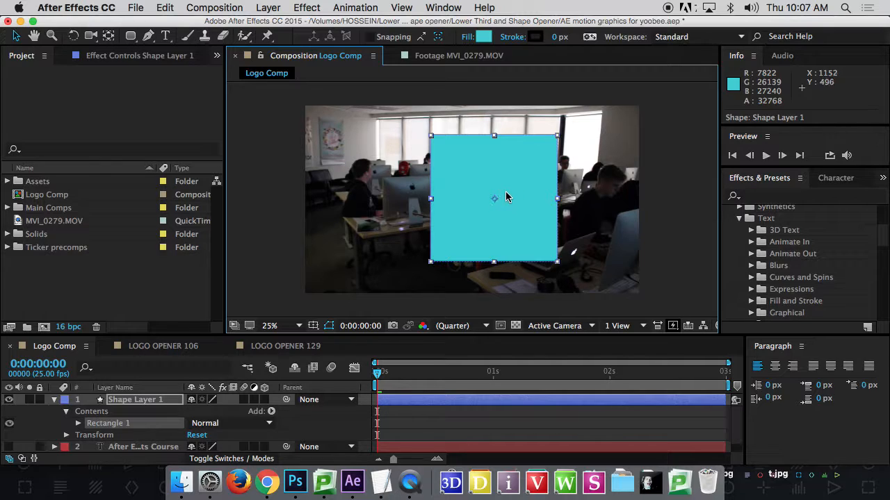
left_click_drag(498, 153, 494, 116)
Step: Align the square to the centre of the composition, both horizontally and vertically
left_click(440, 7)
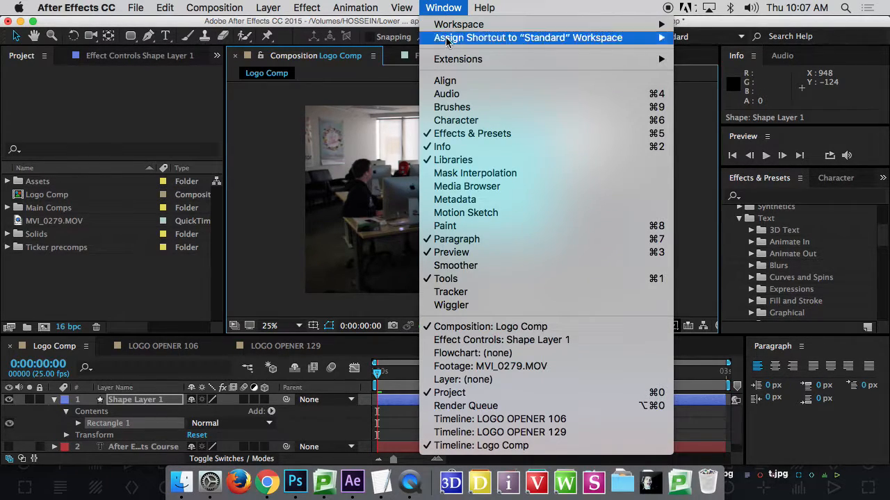
left_click(456, 80)
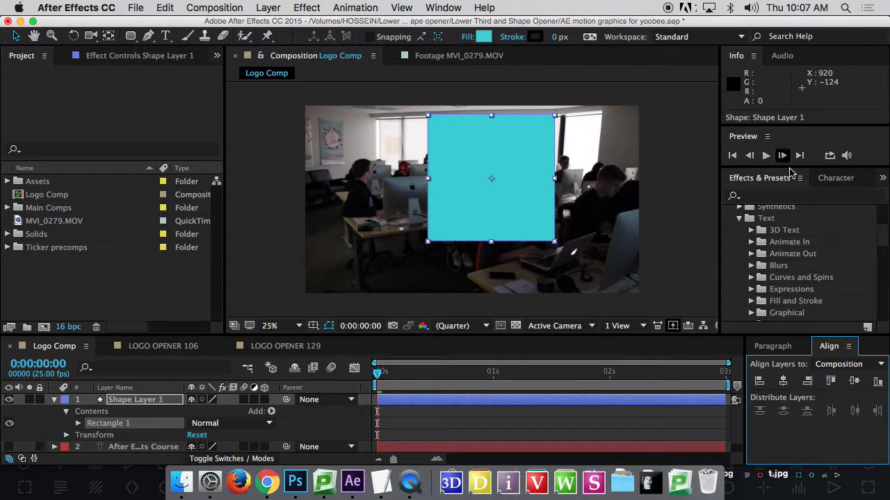
left_click(784, 382)
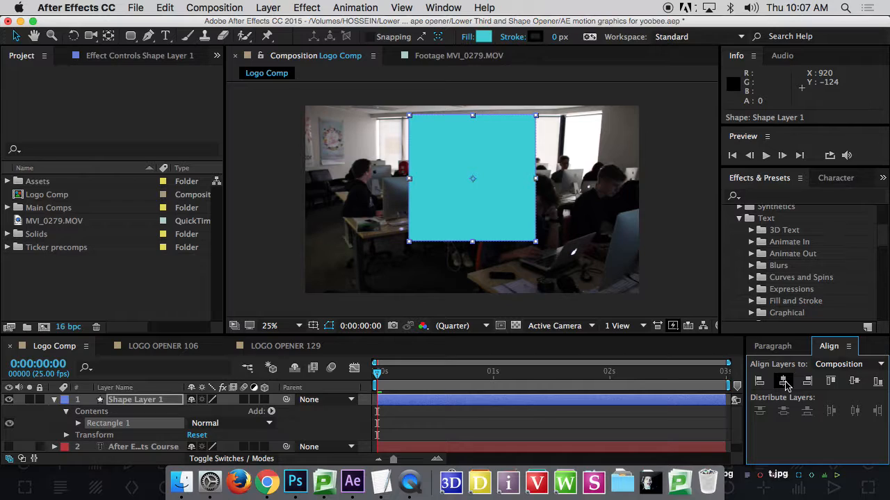
left_click(854, 383)
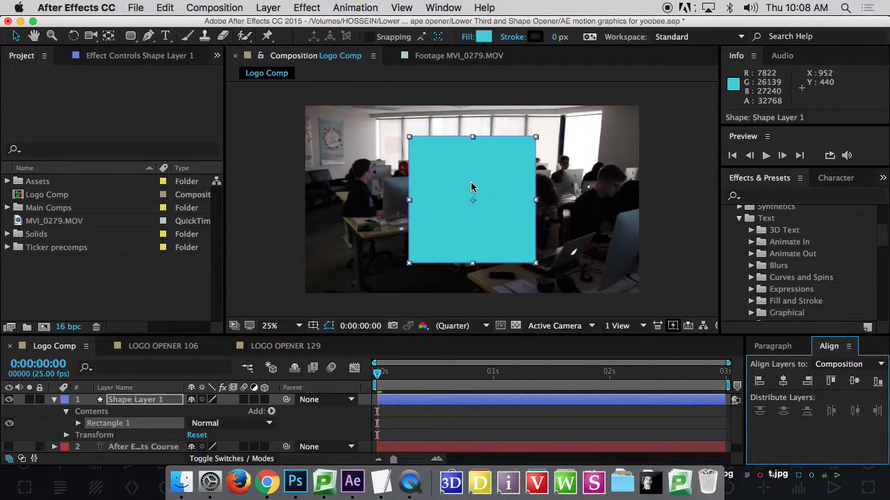
Step: Add a gradient fill to the square on Shape Layer 1
left_click(132, 36)
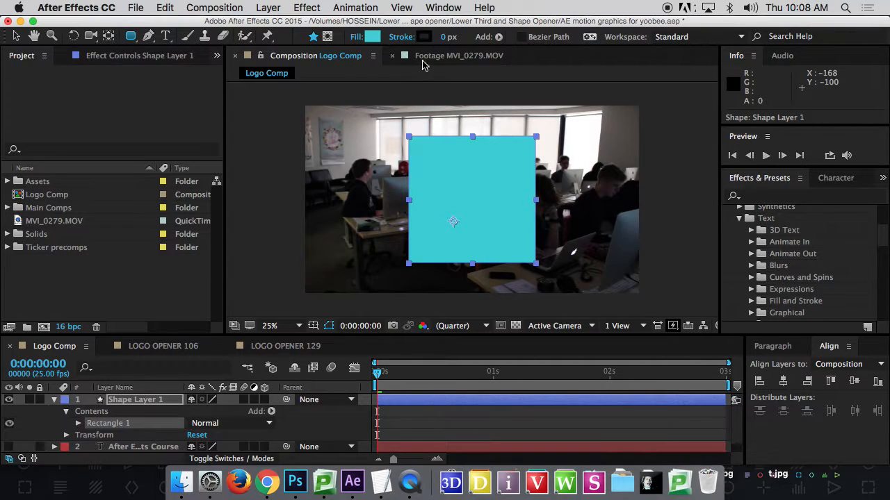
left_click(498, 36)
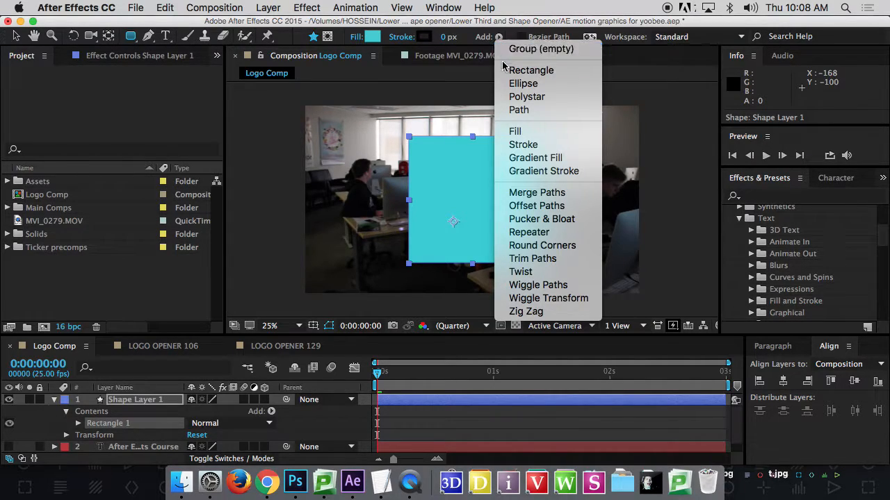
left_click(564, 163)
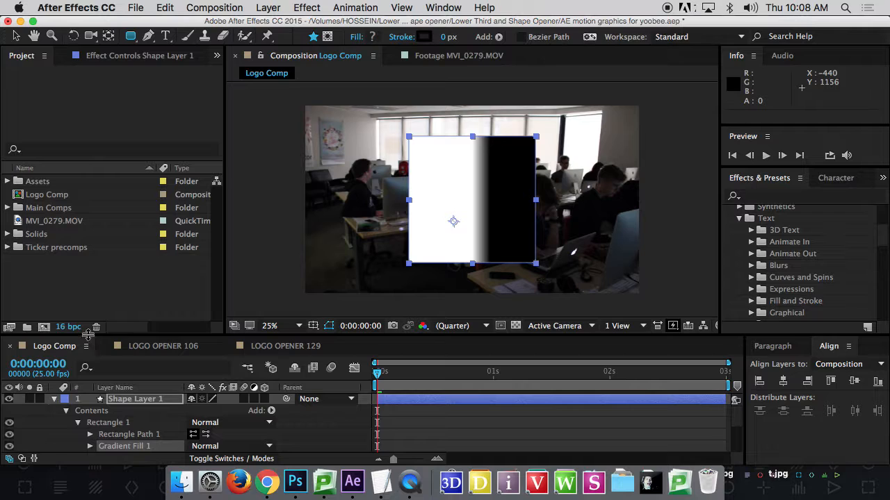
Step: Enlarge the timeline area and rename Shape Layer 1 as Square 01
left_click_drag(88, 334, 95, 245)
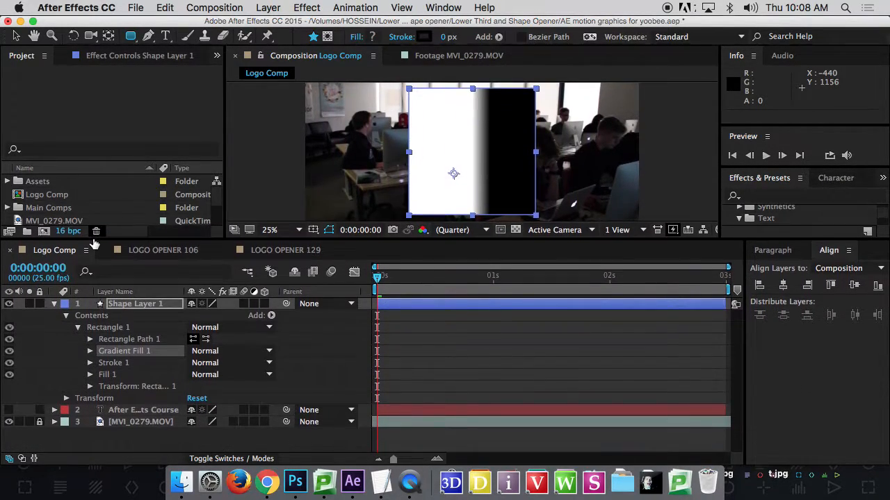
right_click(120, 308)
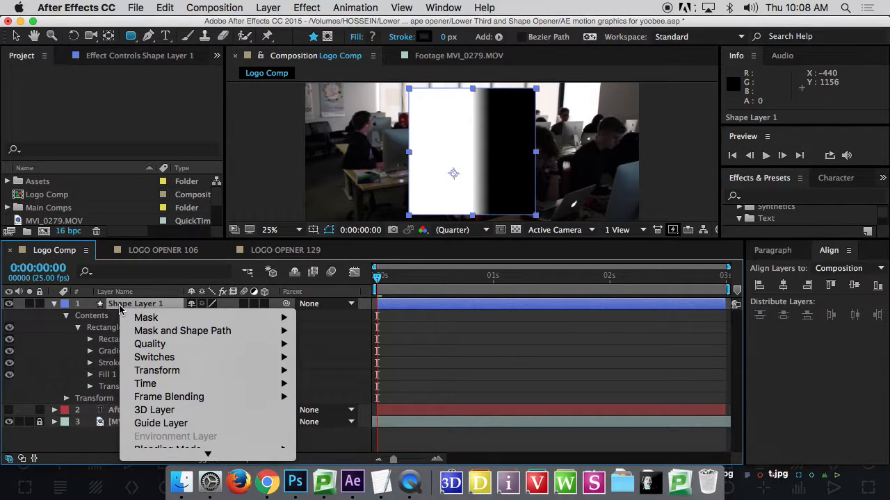
scroll(209, 354, "down", 10)
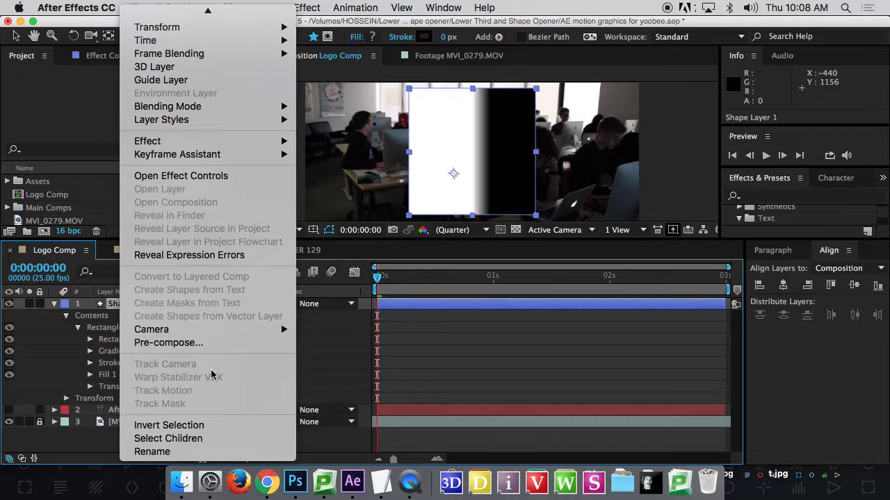
left_click(162, 453)
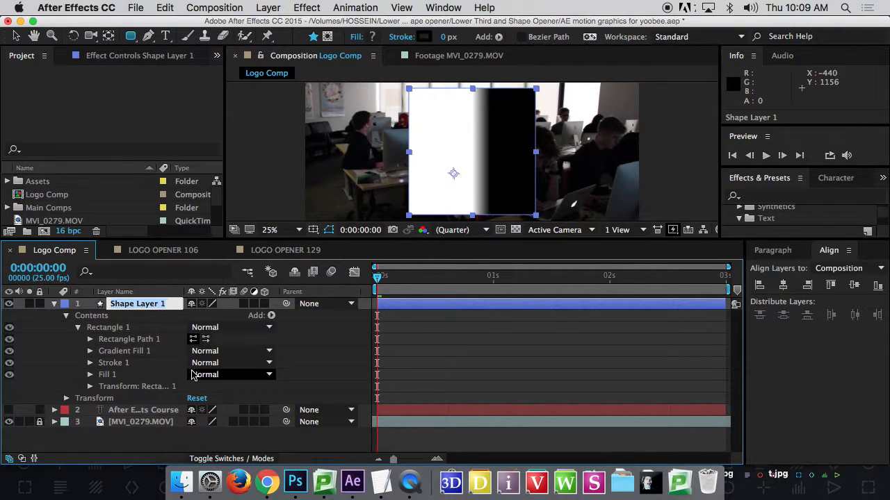
type("Square ")
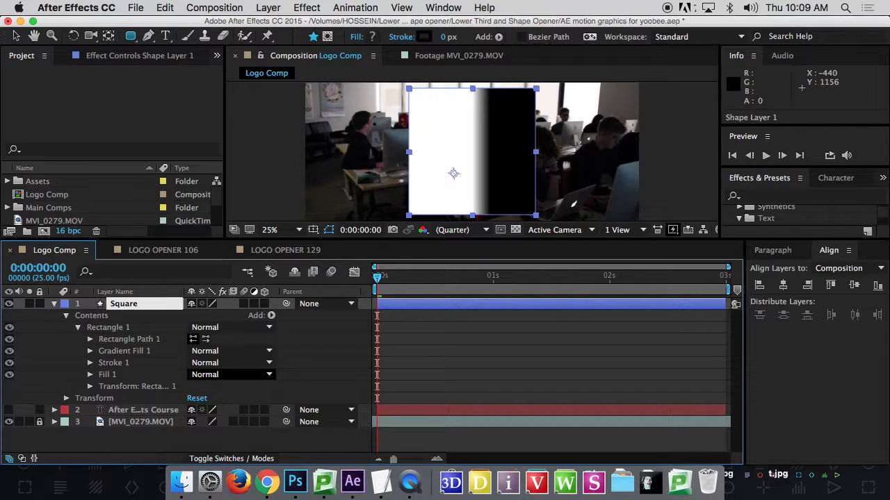
type("01")
key("Return")
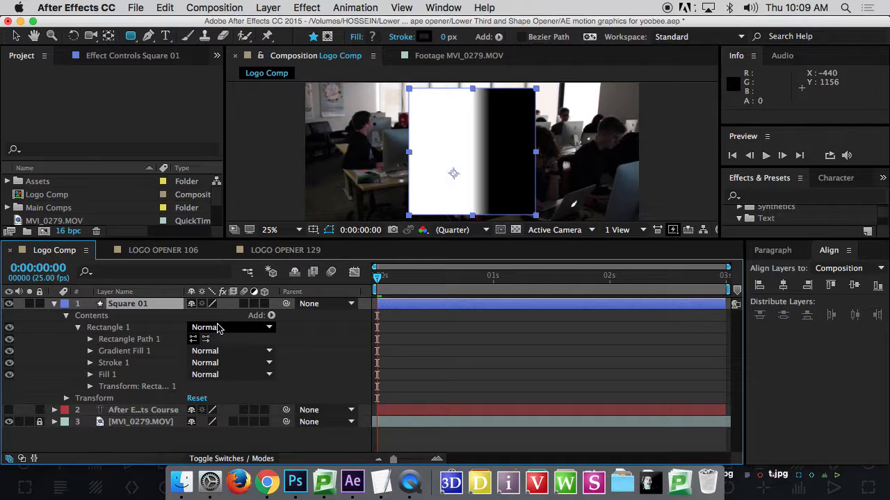
Step: Examine how the Square 01 layer's properties are grouped, leaving the layer open with its Contents group collapsed
left_click(55, 306)
left_click(55, 306)
left_click(55, 306)
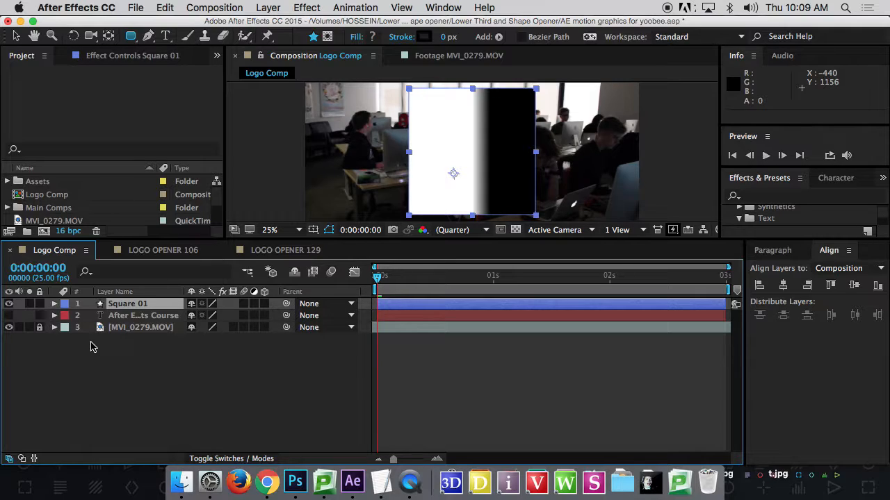
left_click(55, 304)
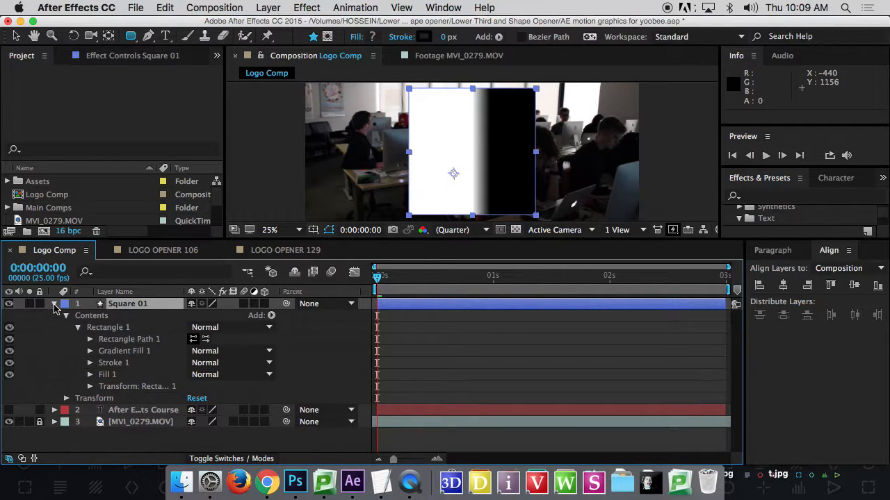
left_click(54, 305)
left_click(54, 304)
left_click(66, 316)
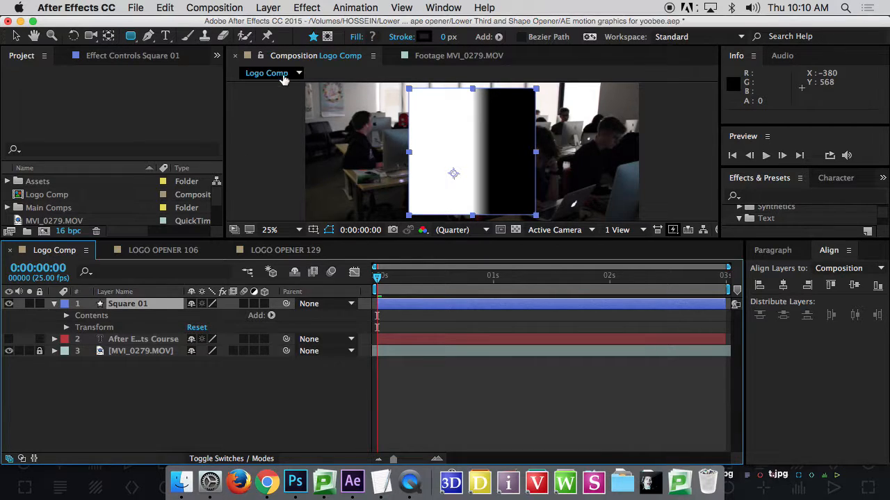
Step: Enlarge the composition viewer area above the timeline so the whole frame fits in view
left_click(275, 230)
left_click(275, 230)
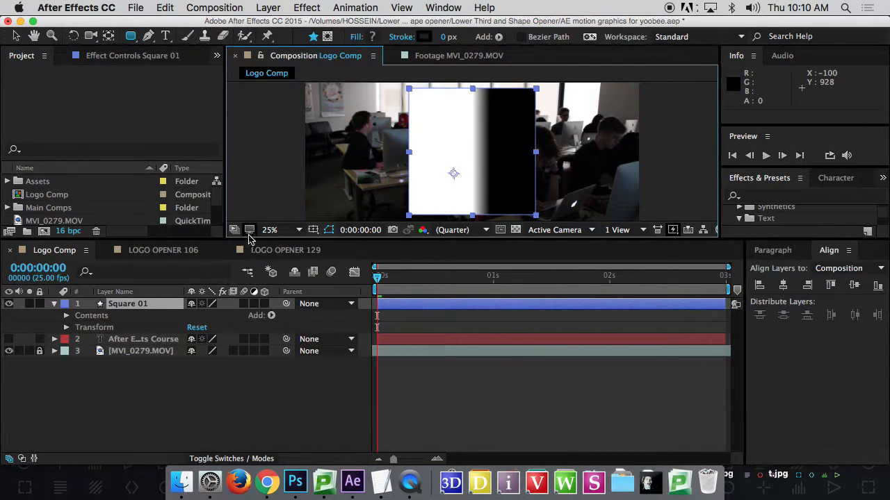
left_click_drag(250, 238, 250, 294)
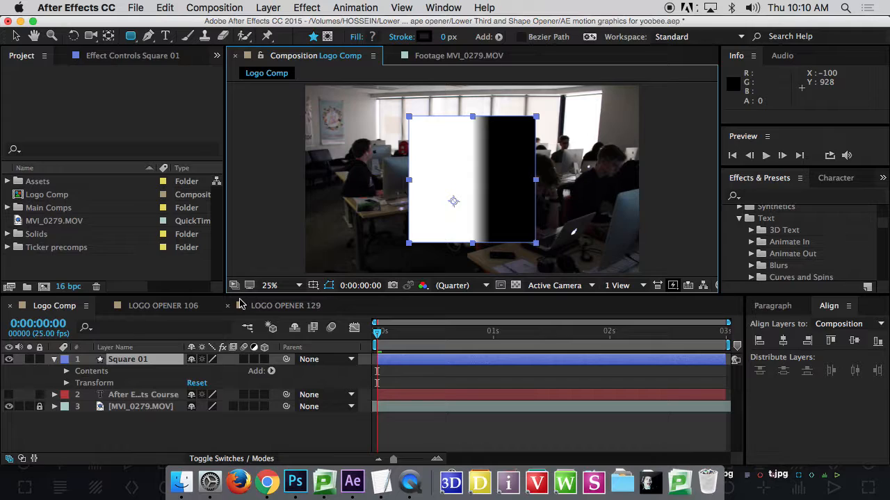
Step: Round the corners of the Square 01 rectangle path by setting its roundness to 128
left_click(66, 371)
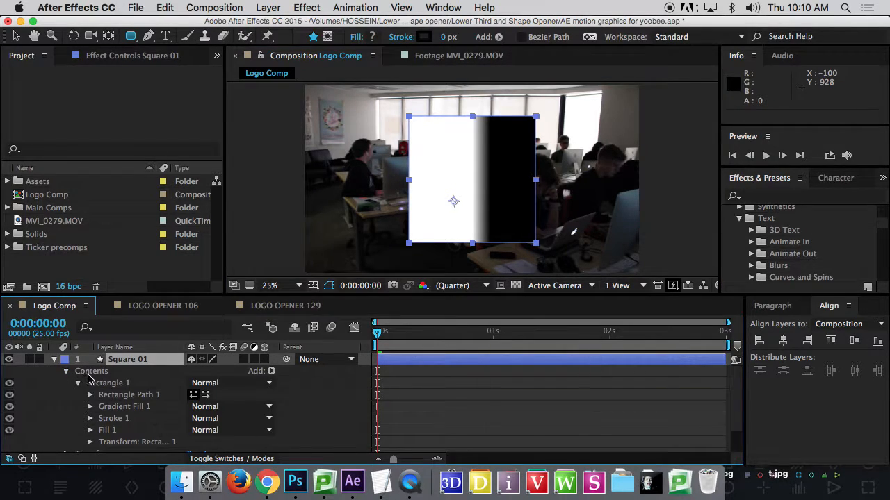
scroll(139, 395, "down", 1)
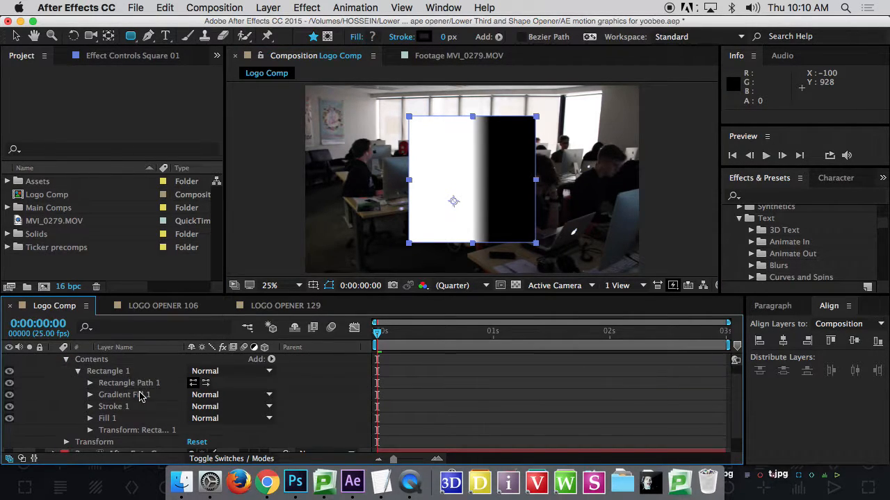
left_click(90, 382)
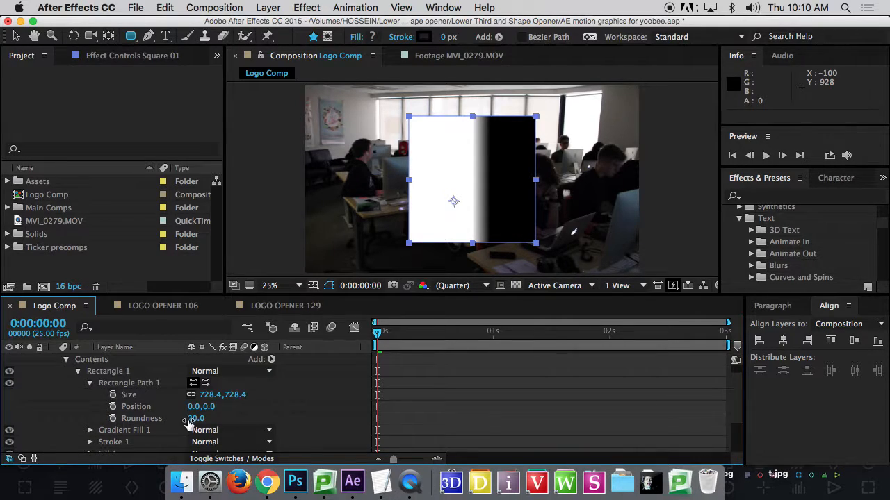
left_click_drag(191, 423, 264, 421)
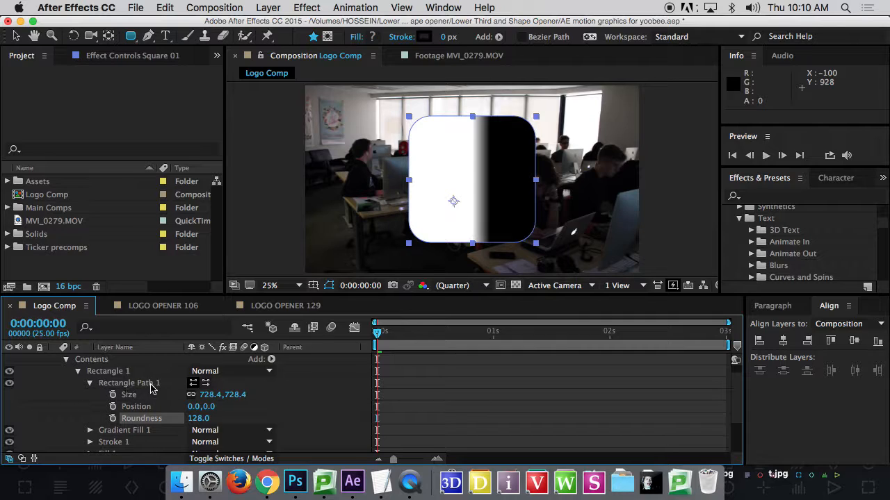
left_click(89, 383)
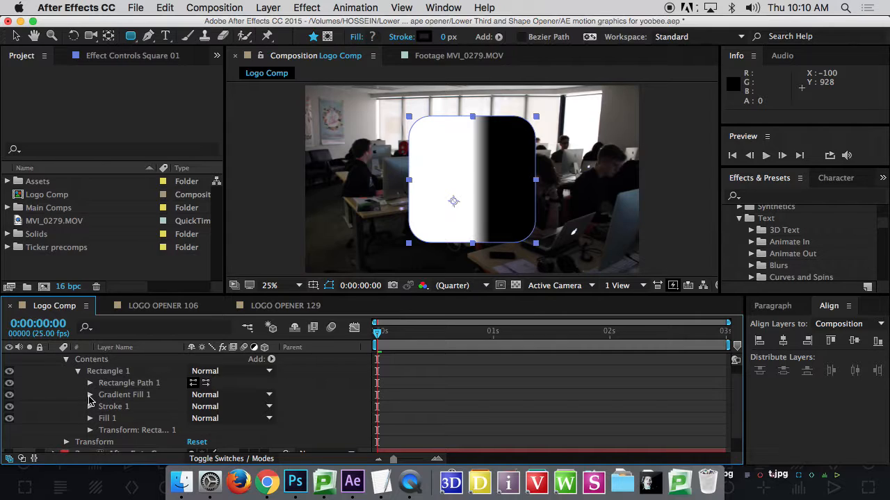
Step: Compare the Linear and Radial types for the square's gradient fill and set it to Radial
left_click(89, 394)
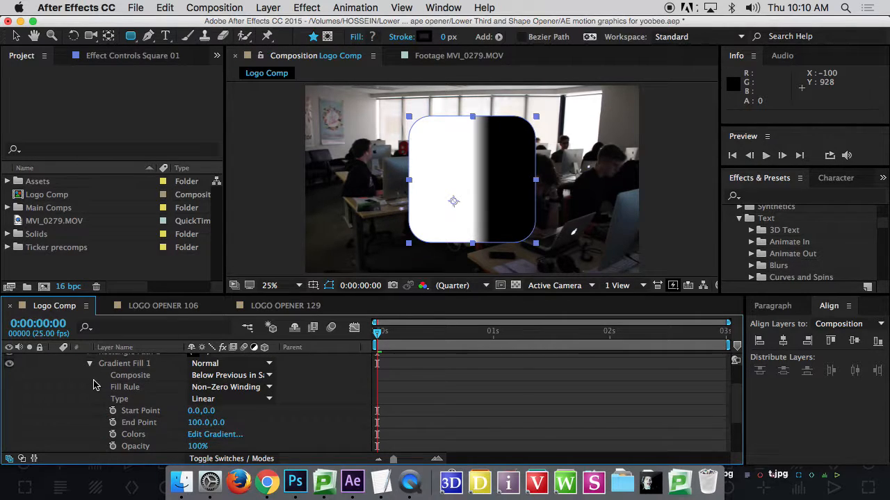
scroll(95, 385, "down", 1)
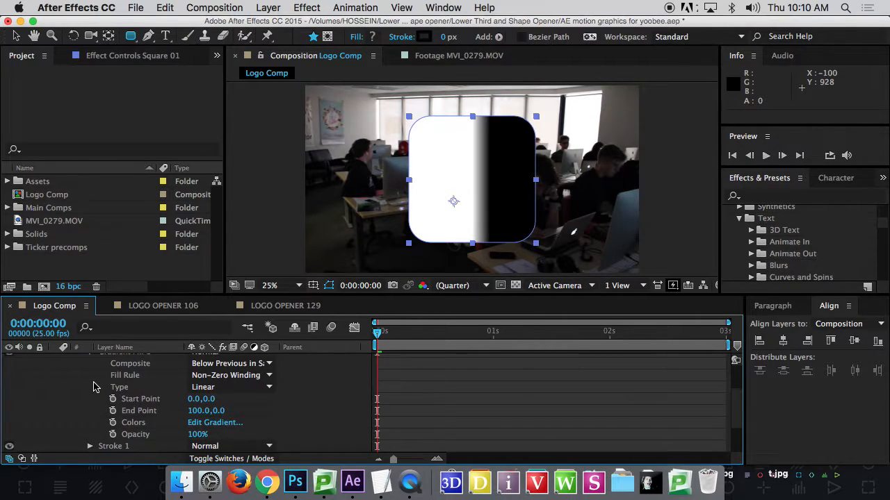
scroll(95, 387, "up", 1)
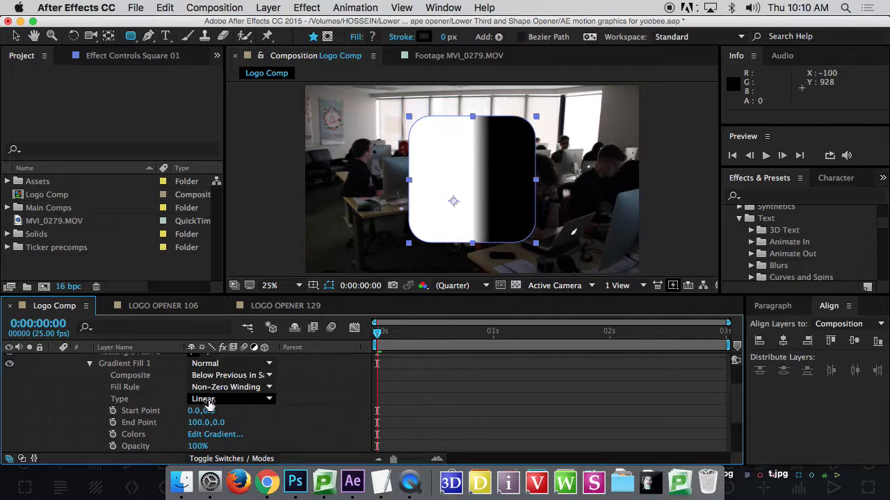
left_click(249, 403)
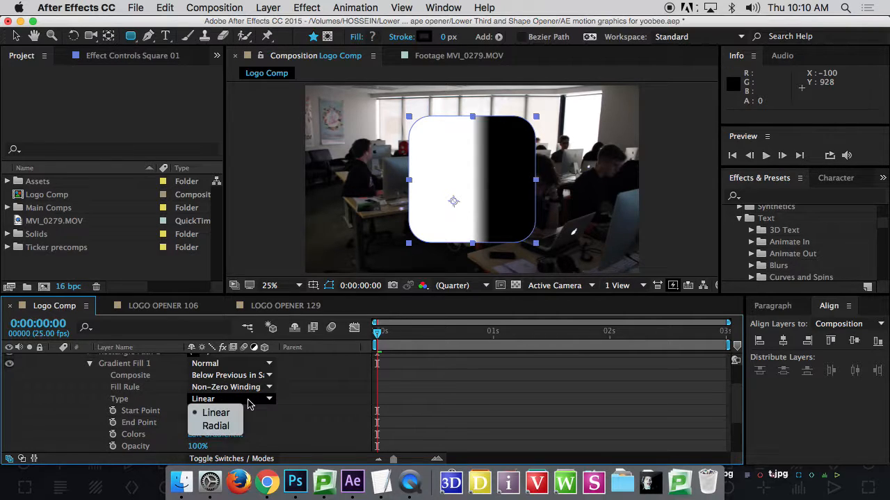
left_click(207, 430)
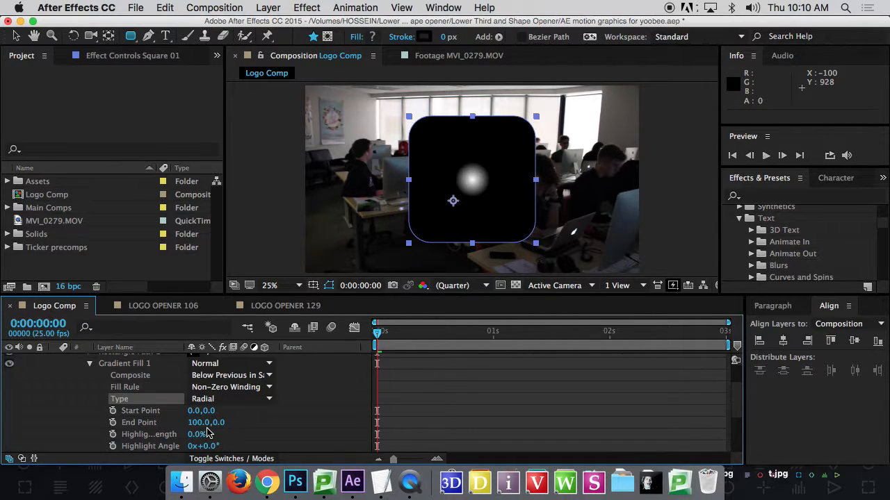
left_click(212, 400)
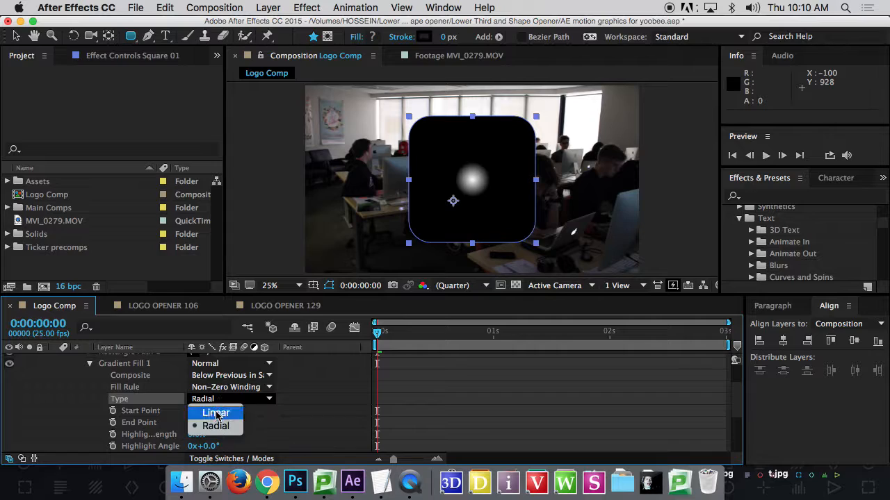
left_click(216, 413)
left_click(233, 399)
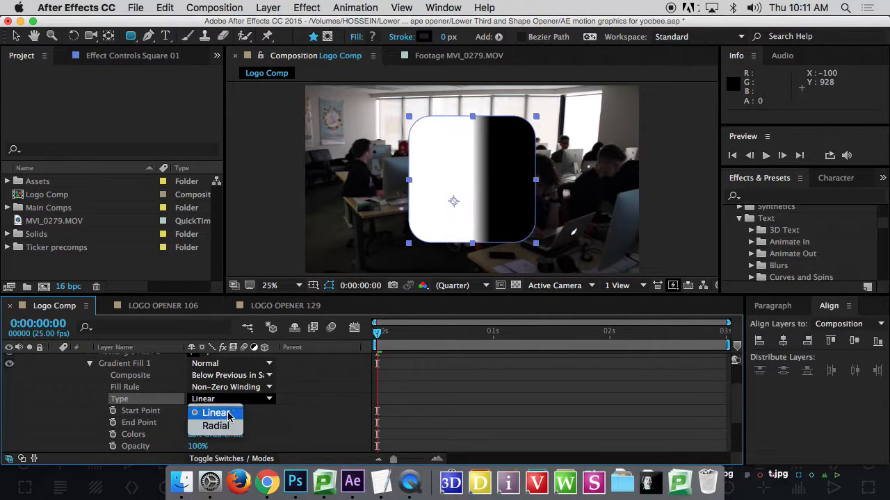
left_click(215, 426)
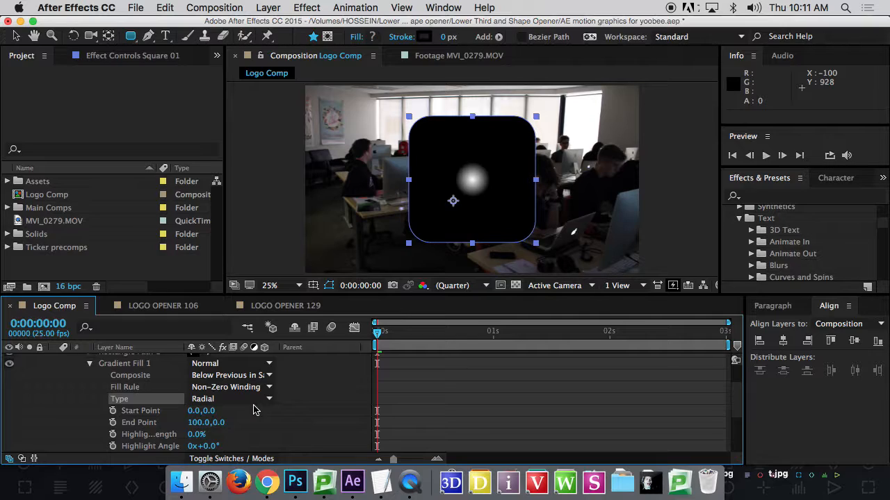
scroll(268, 408, "down", 2)
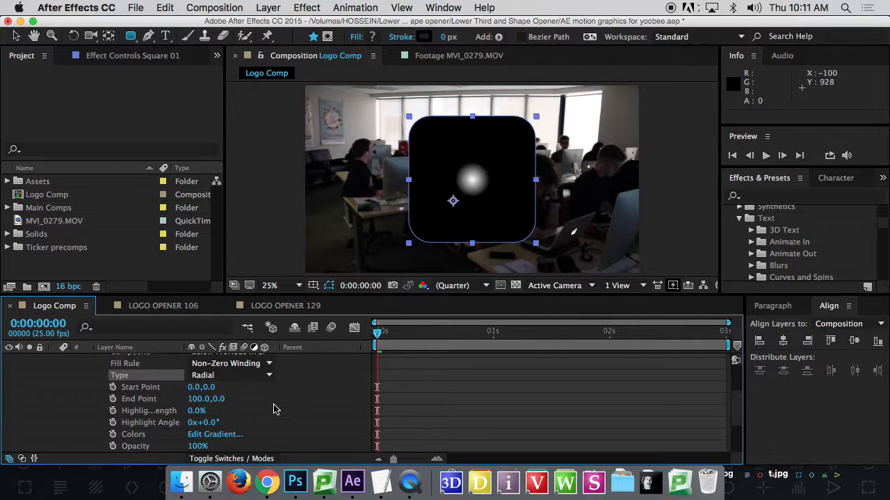
scroll(244, 418, "up", 1)
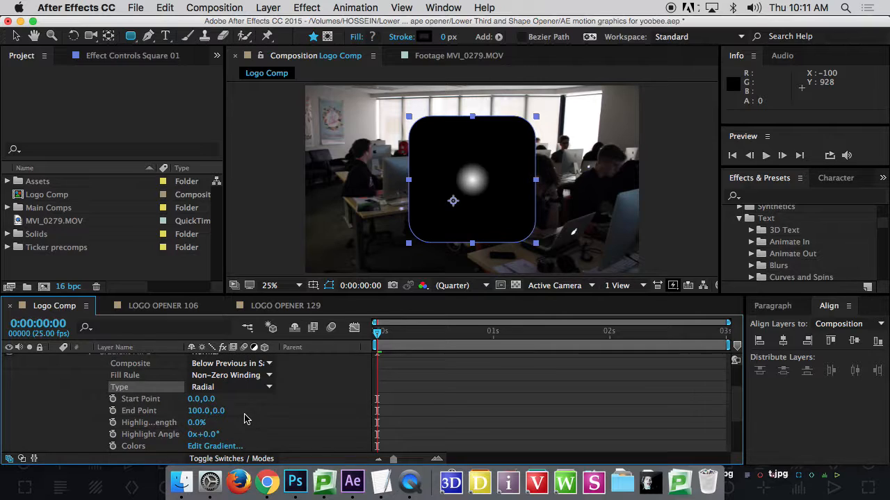
scroll(244, 419, "up", 1)
left_click(215, 399)
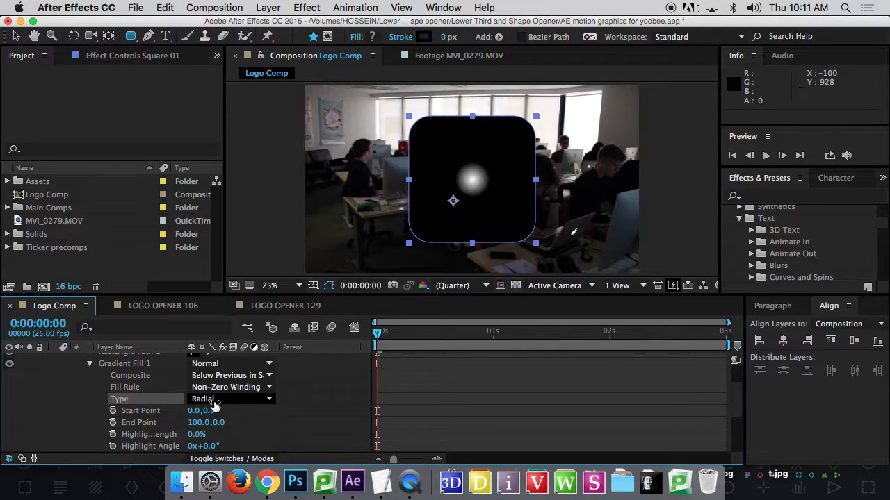
left_click(85, 404)
Step: Collapse all of the Square 01 layer's properties and reopen them down to the gradient fill settings
scroll(90, 391, "up", 2)
left_click(89, 388)
left_click(78, 363)
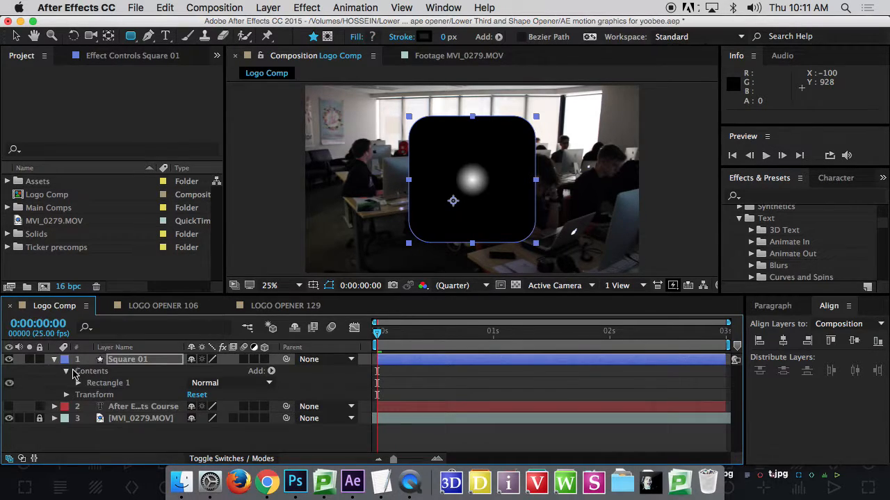
left_click(66, 371)
left_click(54, 359)
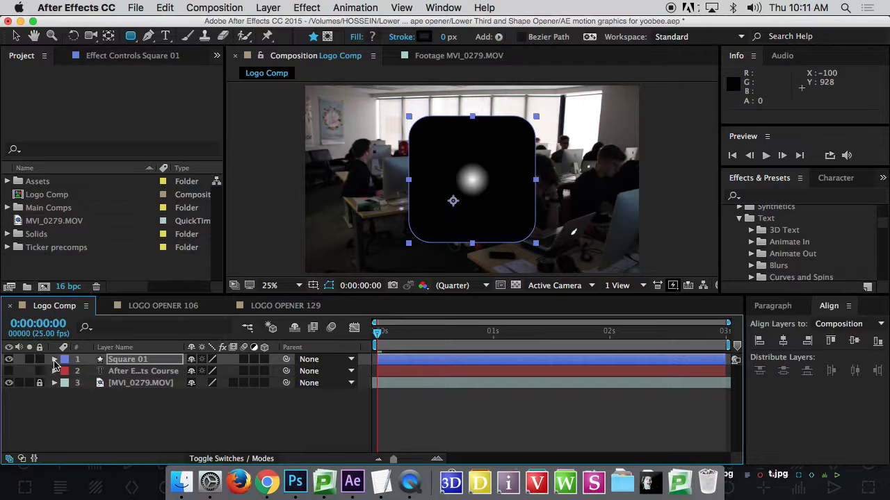
left_click(55, 360)
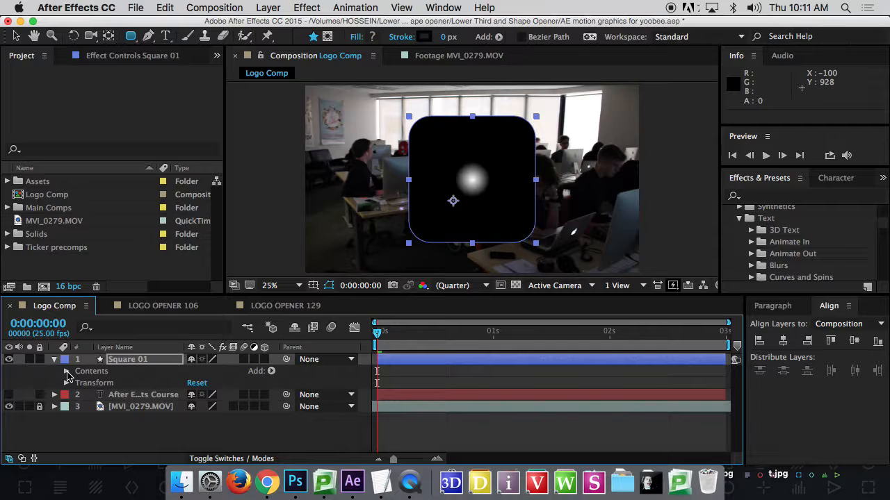
left_click(66, 371)
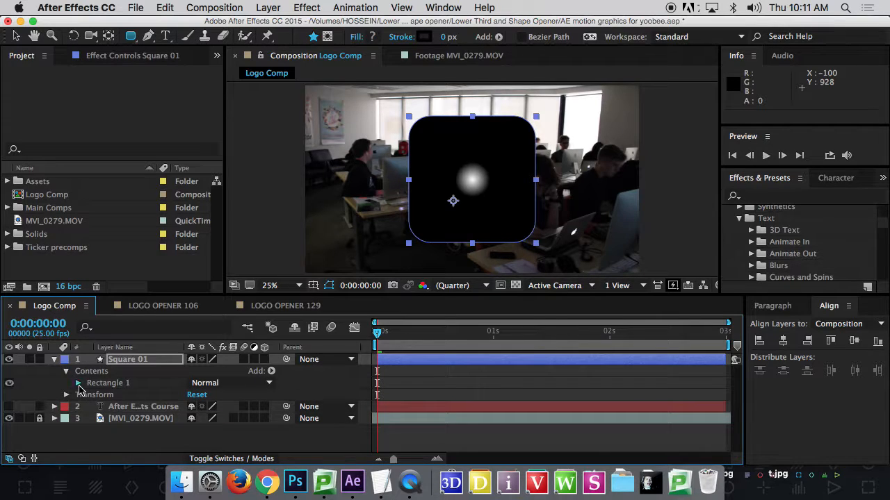
left_click(77, 383)
left_click(90, 406)
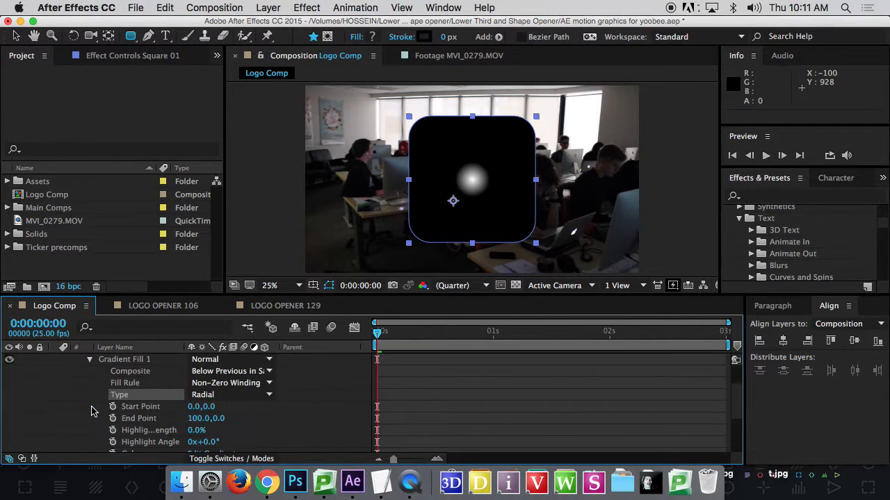
Step: Switch the square's gradient type to Linear and back to Radial
left_click(230, 398)
left_click(228, 405)
left_click(228, 398)
left_click(226, 422)
Step: Edit the square's gradient colours and change the end colour stop from black to teal 0CB7B8
scroll(273, 414, "down", 1)
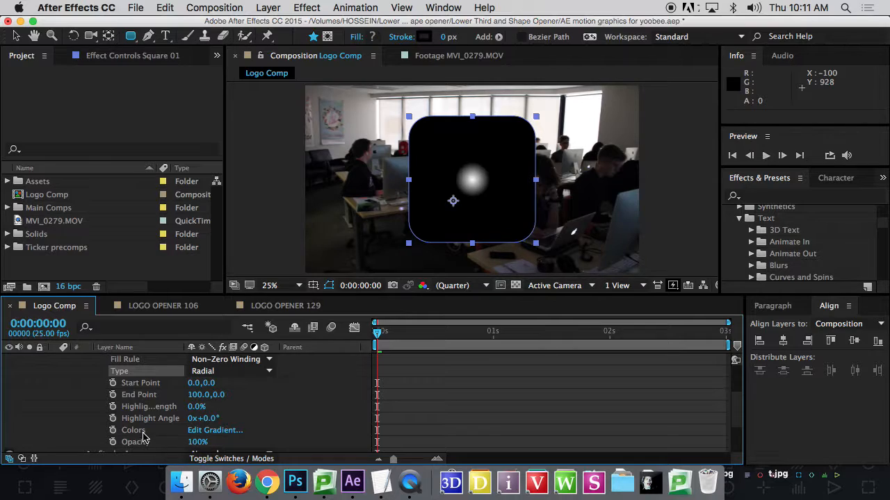
left_click(217, 431)
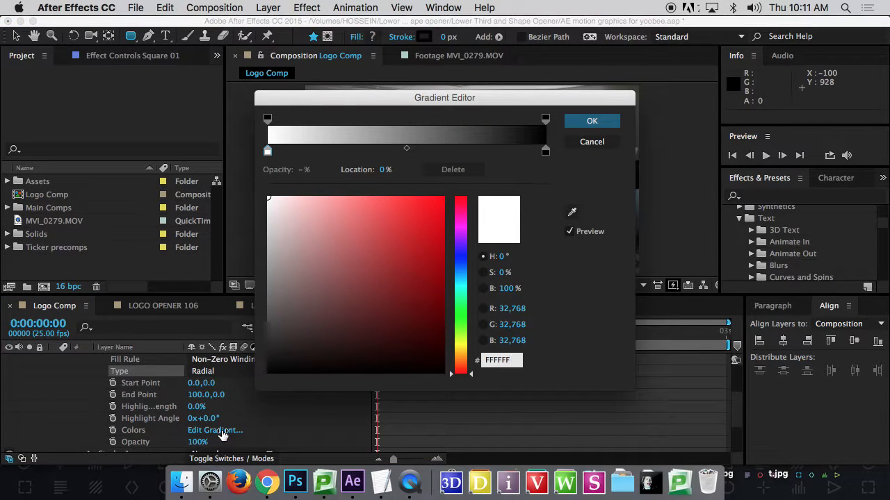
left_click_drag(442, 107, 206, 104)
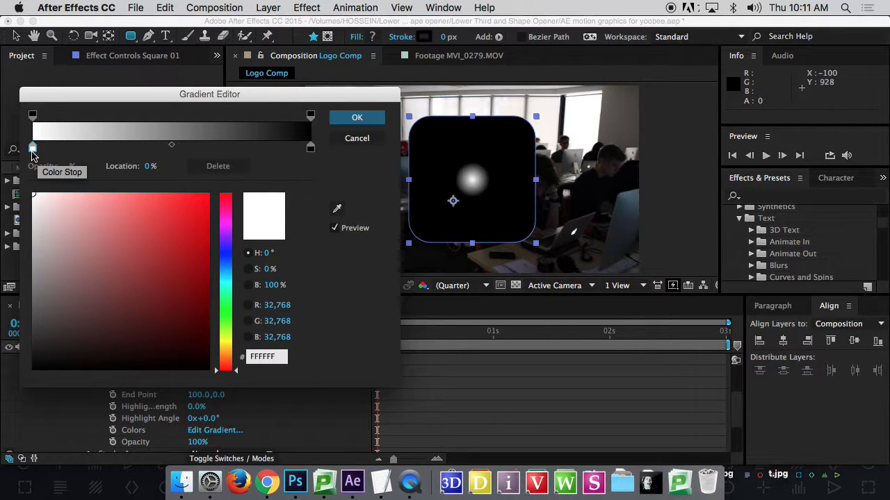
left_click(311, 150)
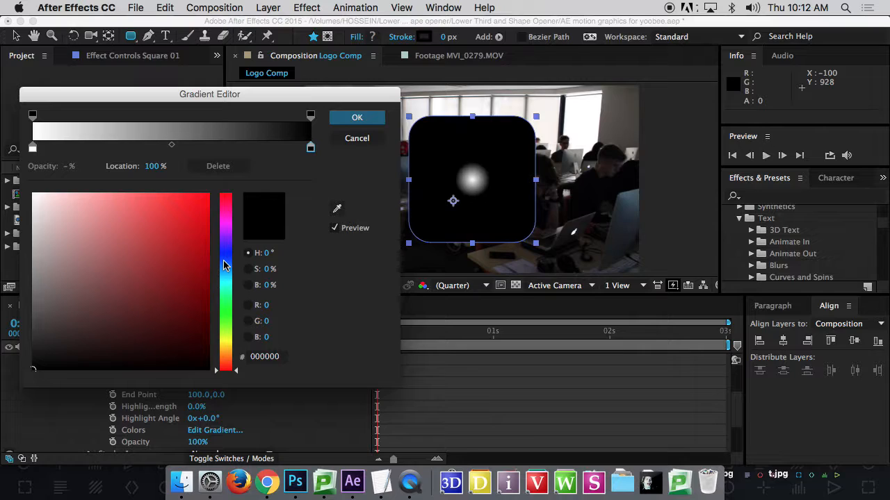
left_click_drag(224, 253, 223, 269)
mouse_move(188, 240)
left_mouse_down()
mouse_move(194, 213)
mouse_move(203, 244)
left_mouse_up()
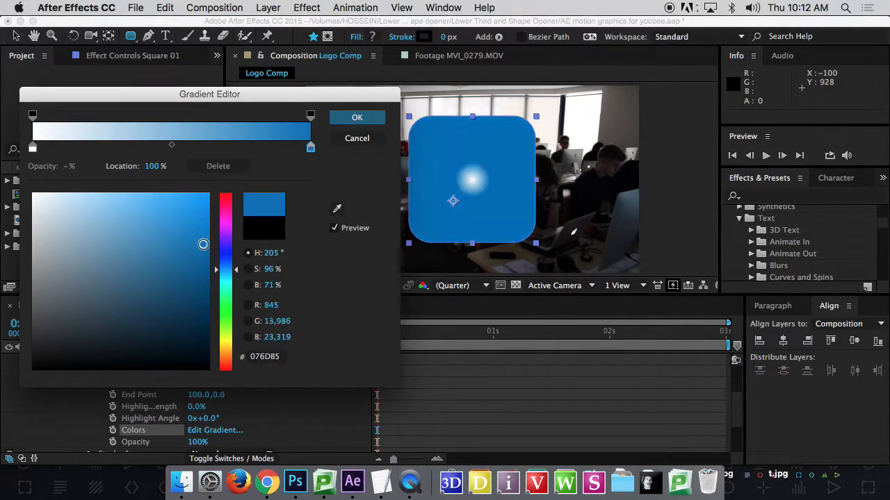
left_click_drag(231, 280, 231, 283)
mouse_move(198, 241)
left_mouse_down()
mouse_move(188, 232)
mouse_move(200, 230)
mouse_move(205, 244)
mouse_move(198, 241)
left_mouse_up()
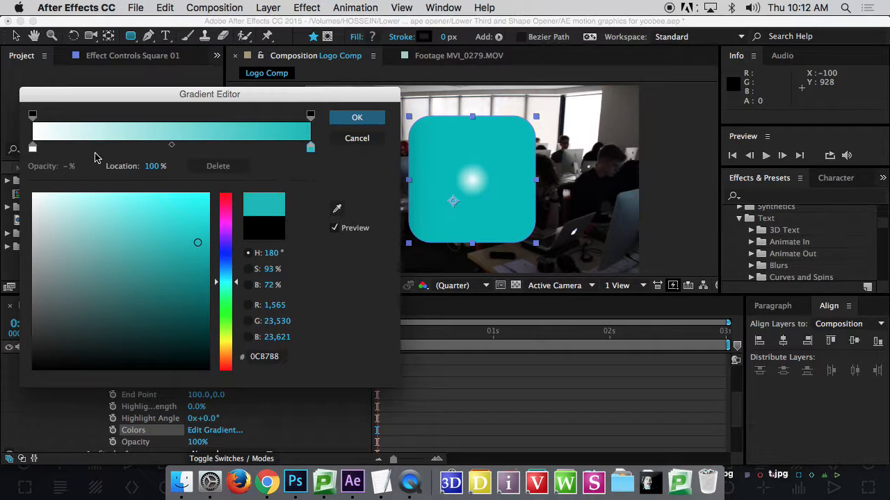
Step: Set the gradient's start colour stop to golden orange D2A223, adjust the colour midpoint and apply the gradient
left_click(32, 149)
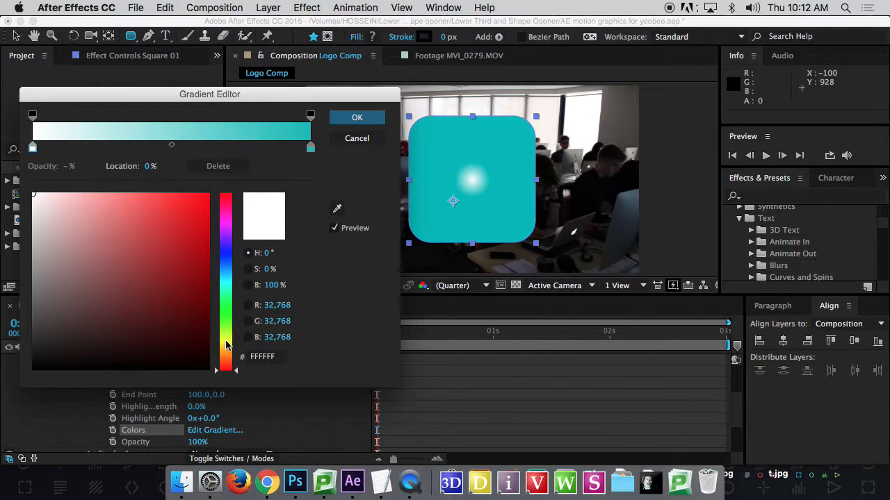
left_click(226, 349)
left_click(178, 221)
mouse_move(178, 221)
left_mouse_down()
mouse_move(169, 227)
mouse_move(180, 224)
left_mouse_up()
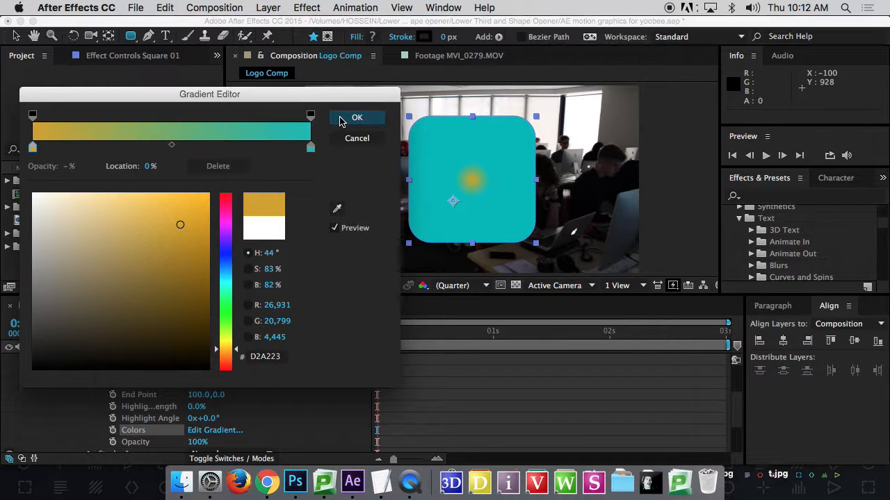
left_click_drag(171, 145, 169, 173)
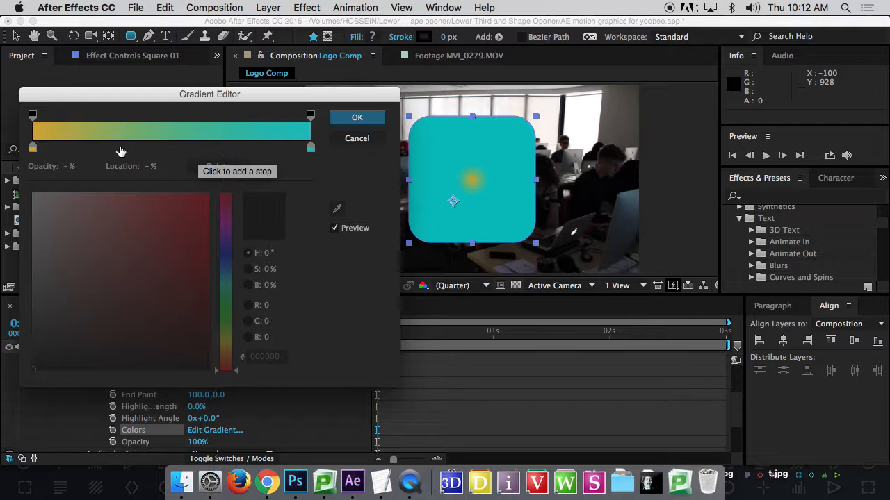
left_click(357, 118)
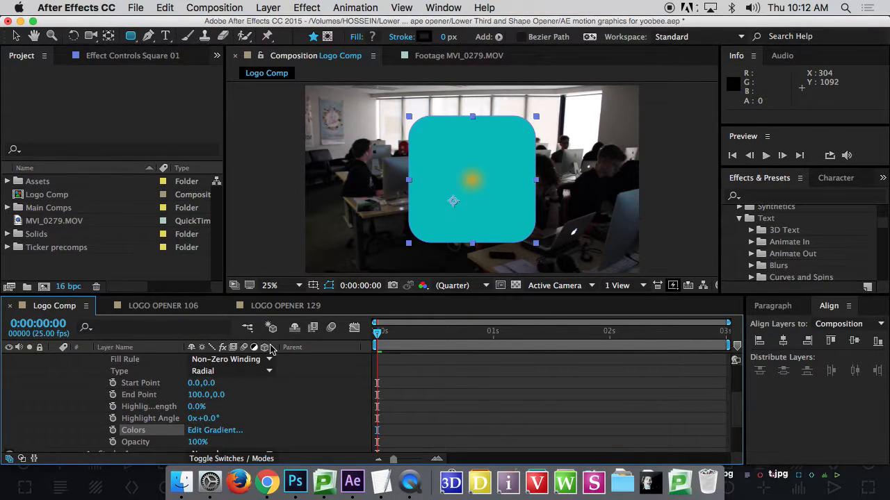
scroll(278, 391, "down", 2)
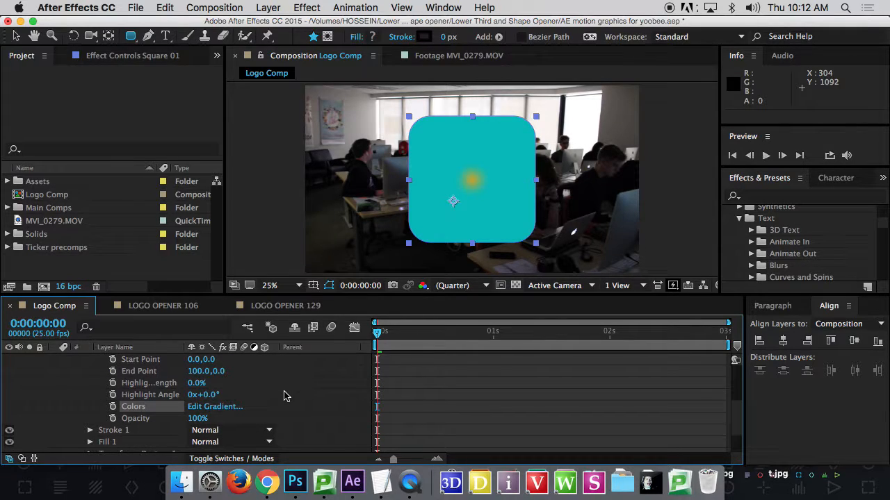
left_click_drag(473, 181, 510, 224)
key("super+z")
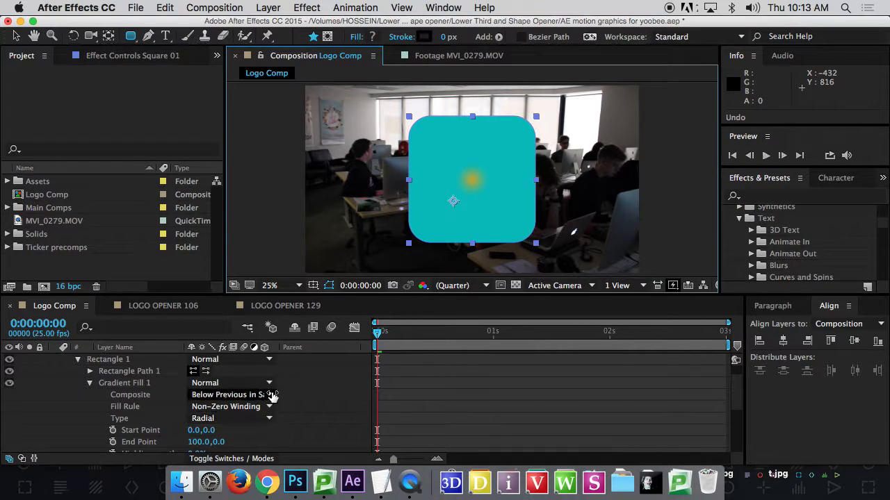
Step: Widen the square's radial gradient by setting its end point to 359.0, 0.0, and collapse the Square 01 layer
scroll(297, 417, "down", 2)
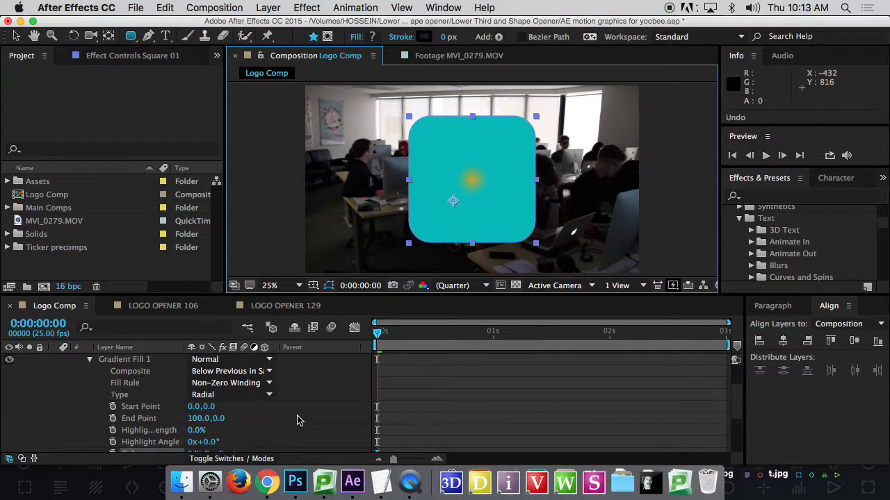
mouse_move(202, 419)
left_mouse_down()
mouse_move(255, 417)
mouse_move(218, 417)
left_mouse_up()
key("super+z")
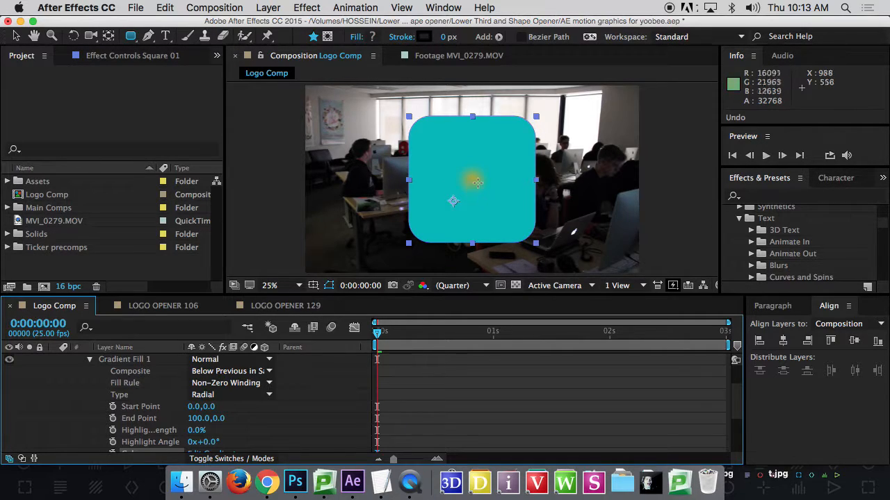
scroll(184, 421, "down", 1)
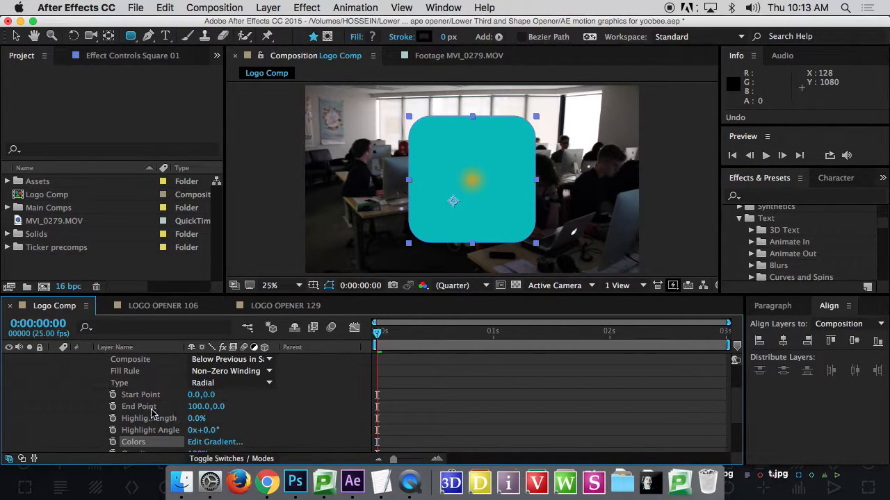
left_click_drag(193, 411, 318, 407)
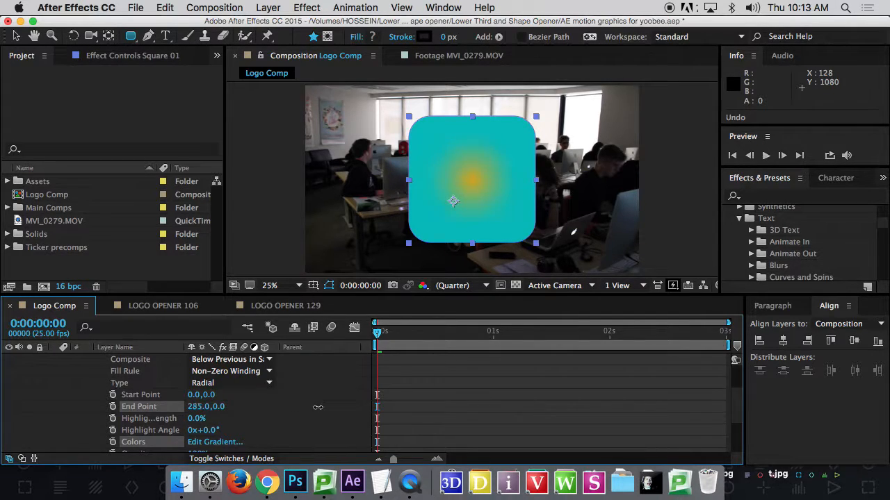
left_click_drag(193, 395, 237, 405)
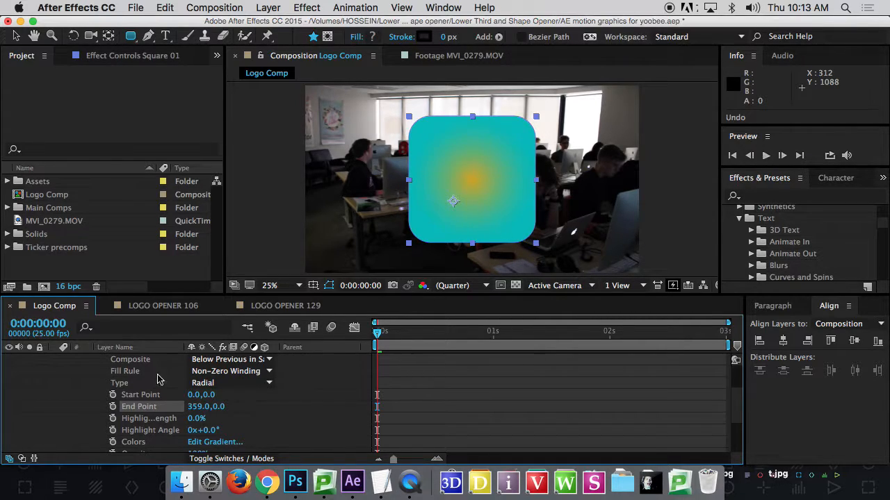
scroll(78, 388, "up", 3)
left_click(55, 359)
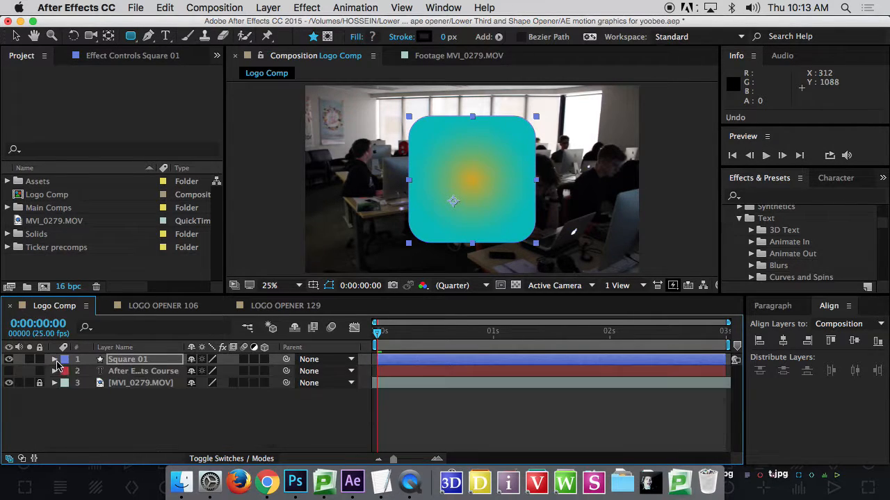
mouse_move(394, 334)
left_mouse_down()
mouse_move(383, 332)
mouse_move(500, 334)
mouse_move(377, 334)
left_mouse_up()
left_click_drag(309, 367, 277, 357)
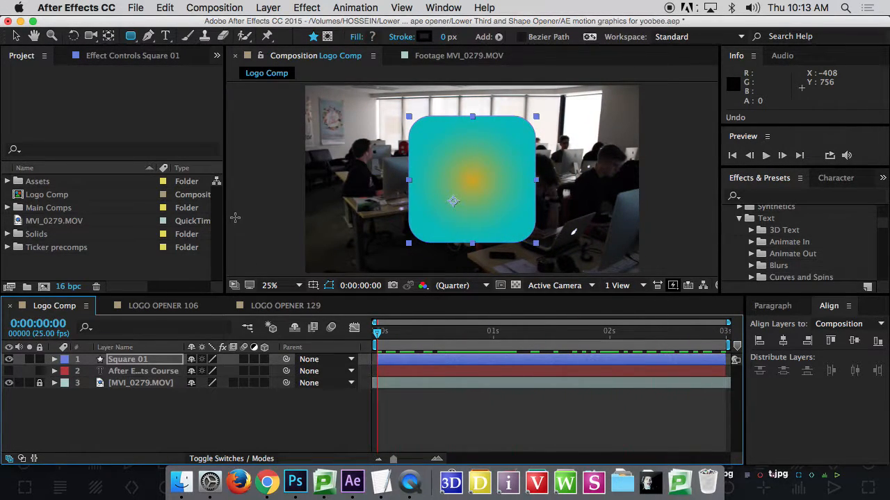
Step: Reopen the Square 01 layer and collapse its Gradient Fill 1, Rectangle 1 and Contents groups, followed by the layer itself
left_click(54, 360)
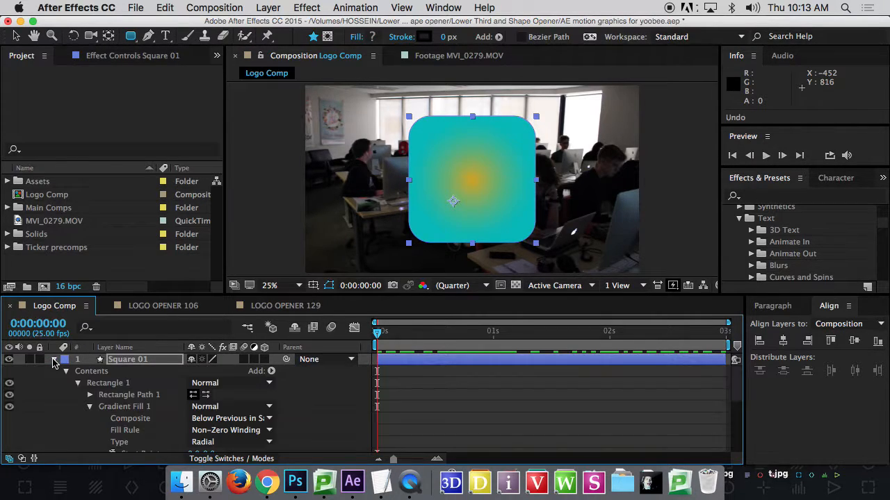
left_click(90, 407)
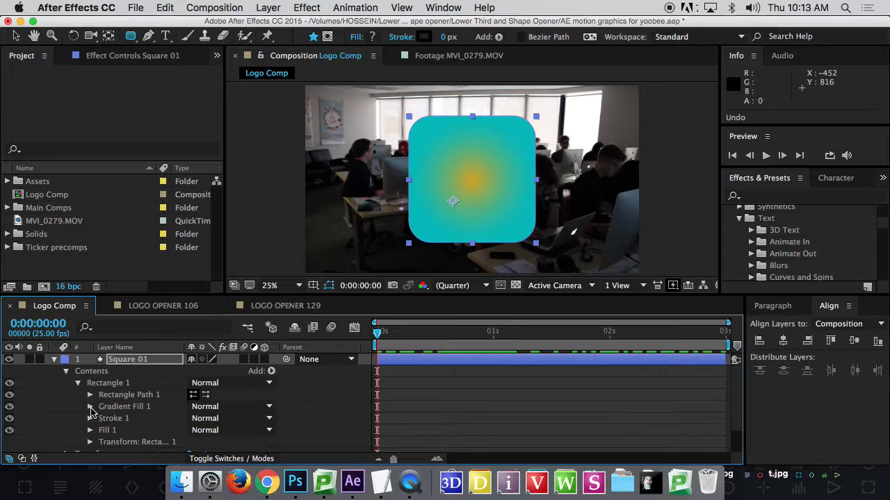
scroll(143, 409, "down", 1)
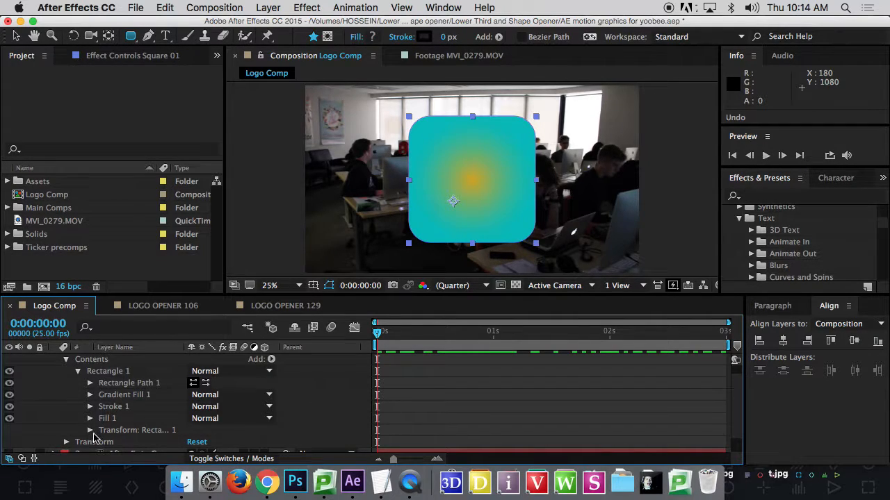
left_click(81, 374)
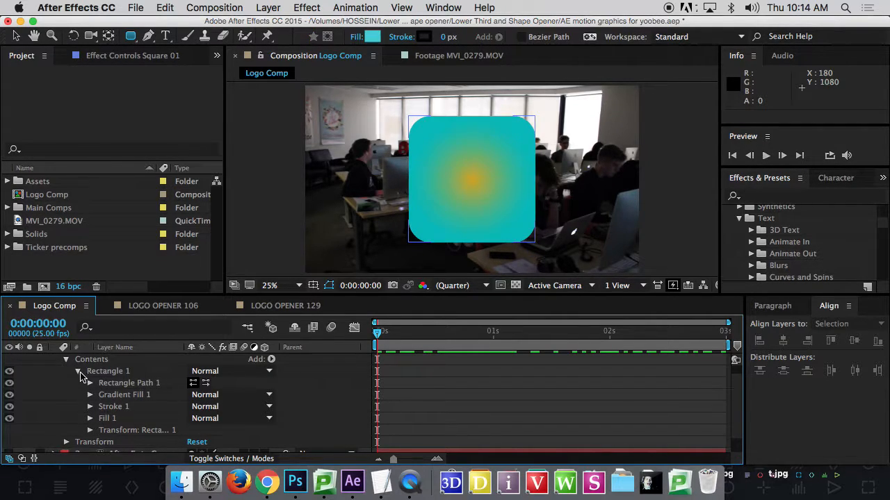
left_click(80, 373)
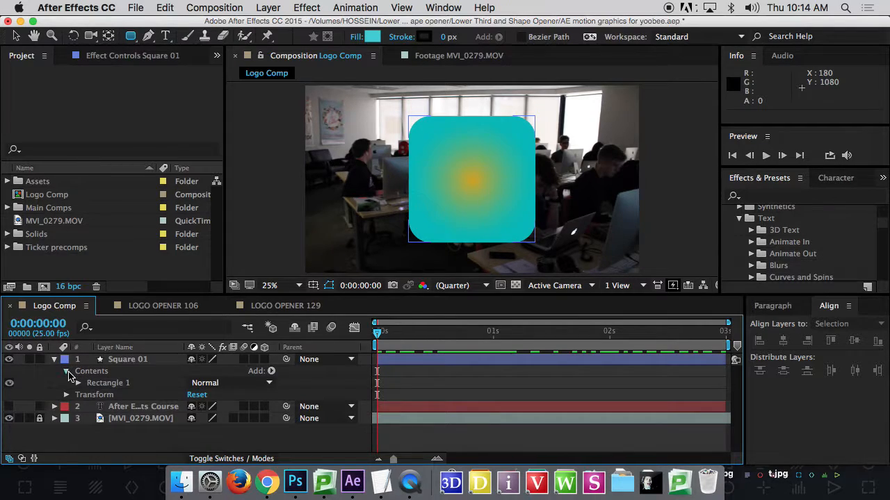
left_click(67, 371)
left_click(54, 360)
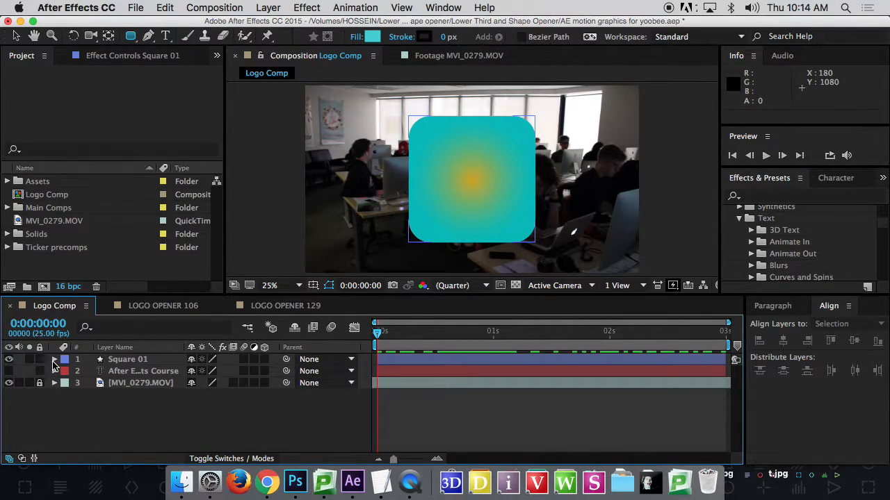
Step: Set the anchor point in Rectangle 1's own transform settings to 107.0, -112.0 and collapse those settings
left_click(54, 360)
left_click(67, 371)
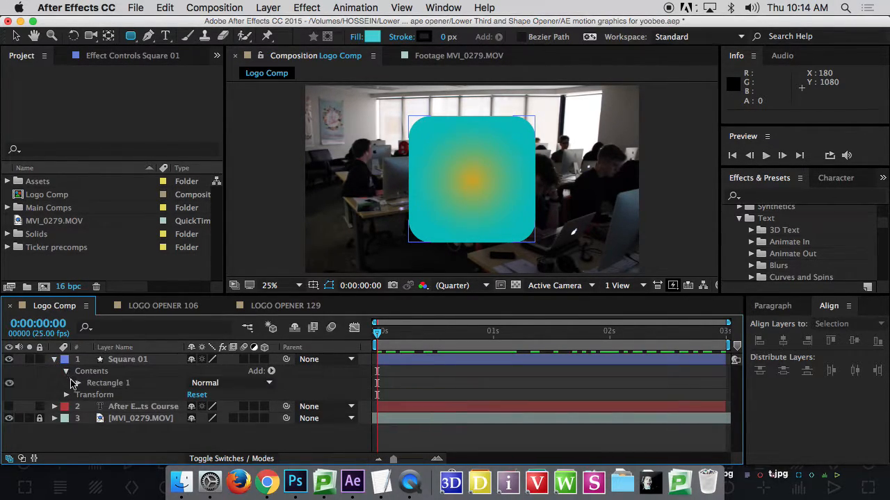
left_click(77, 383)
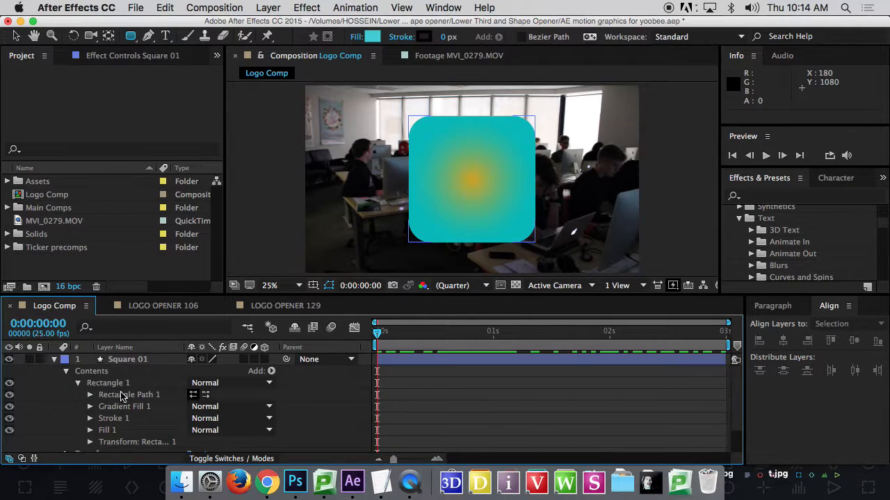
left_click(90, 442)
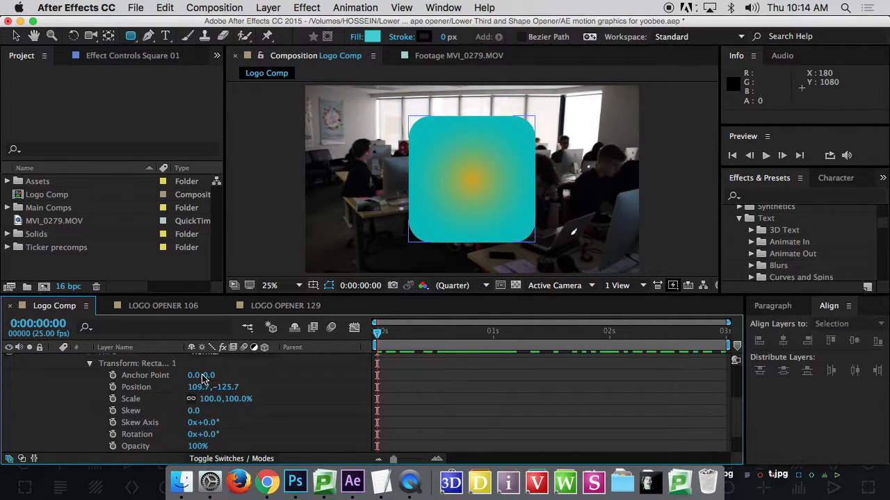
left_click_drag(205, 377, 93, 410)
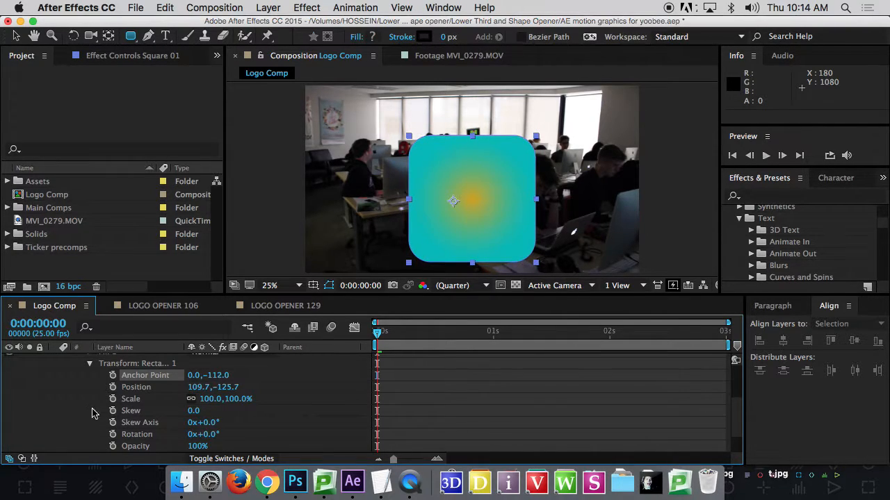
left_click_drag(193, 375, 270, 380)
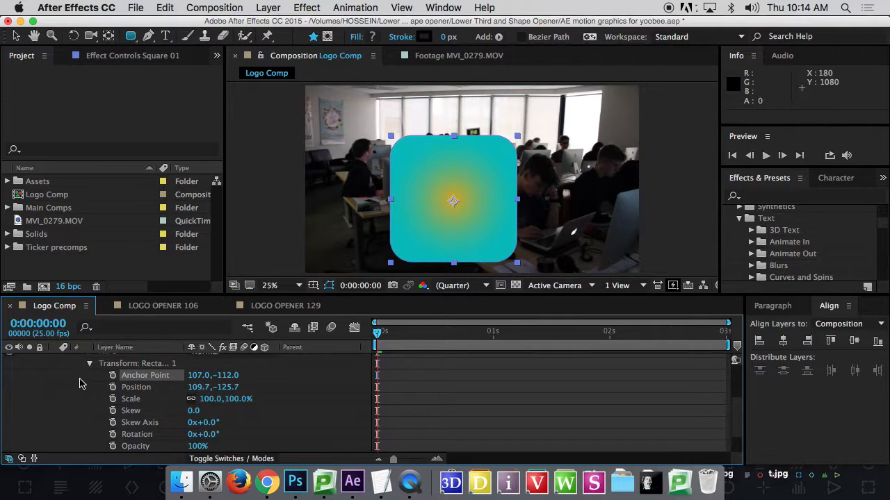
scroll(80, 381, "up", 3)
left_click(90, 400)
scroll(79, 383, "up", 3)
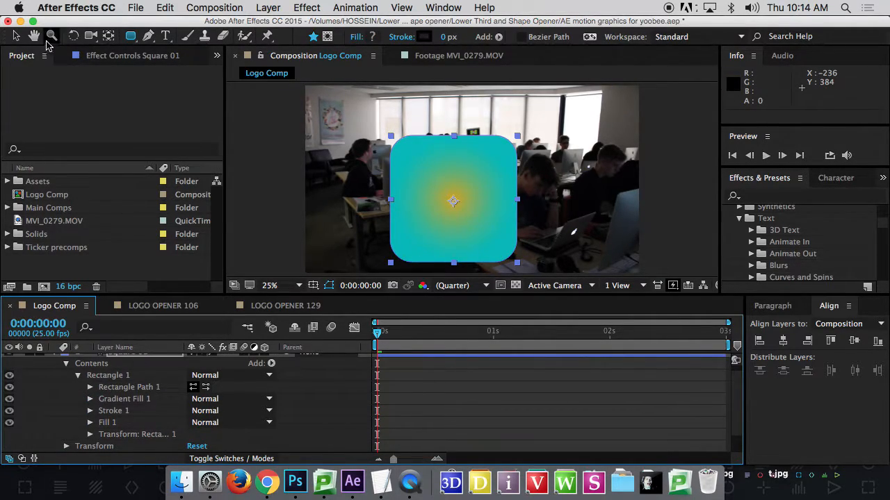
Step: Move the square up and to the right so its centre sits at about 1013, 524, undoing the extra nudge
left_click(15, 36)
left_click_drag(443, 191, 469, 169)
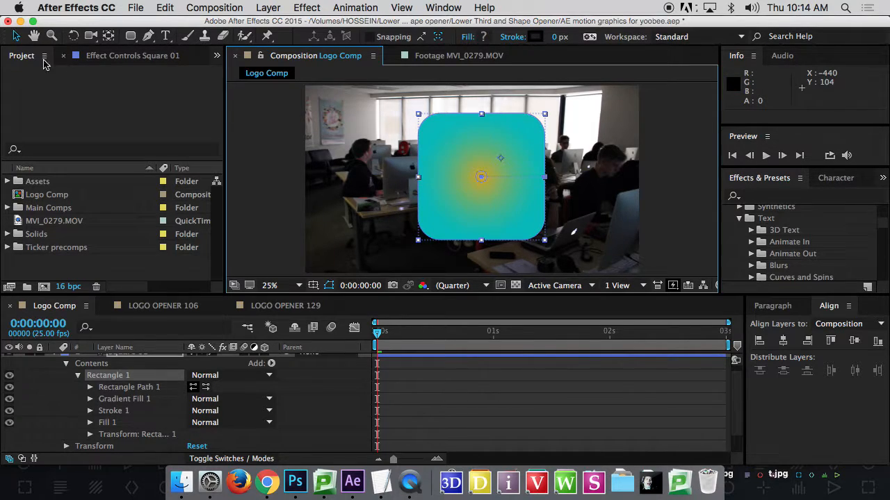
left_click_drag(496, 161, 503, 154)
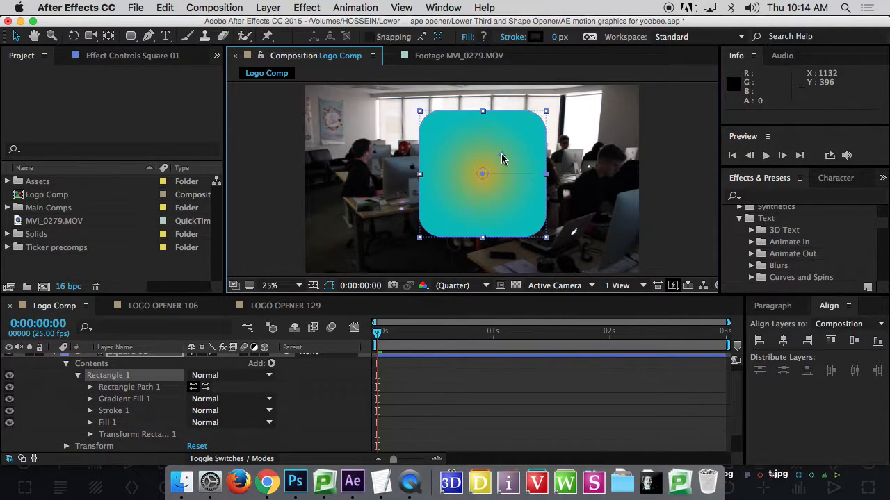
key("ctrl+z")
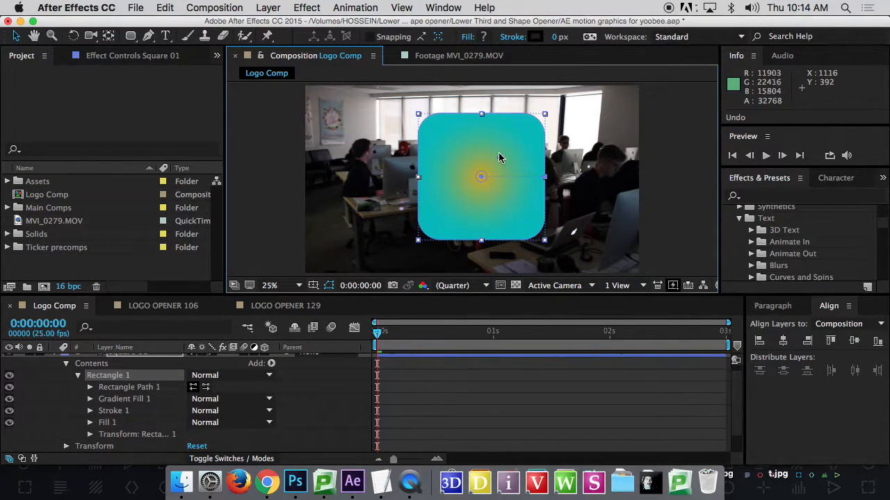
Step: Centre the layer's anchor point on the square with the Pan Behind tool, return to the Selection tool and collapse the layer
left_click(104, 39)
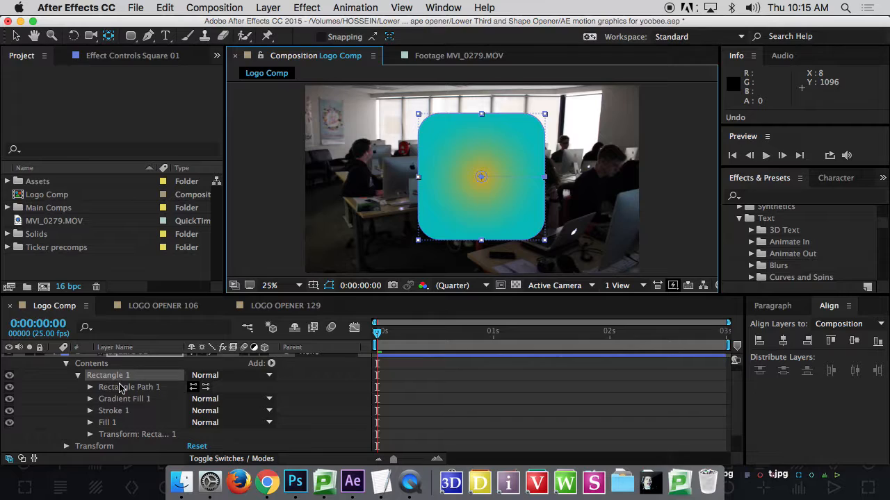
left_click(16, 36)
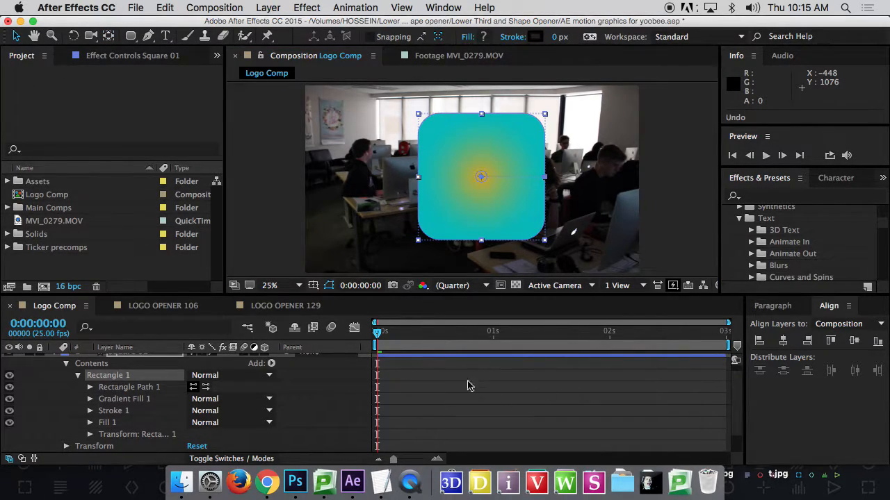
scroll(233, 379, "up", 1)
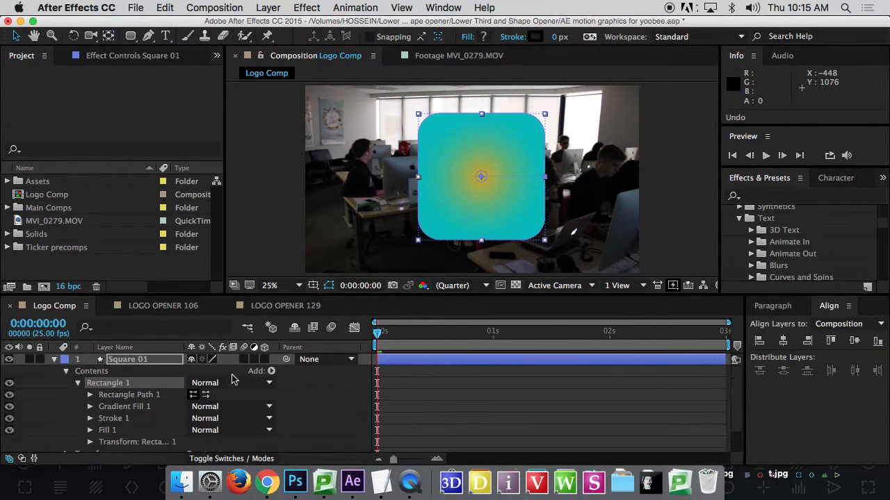
left_click(55, 360)
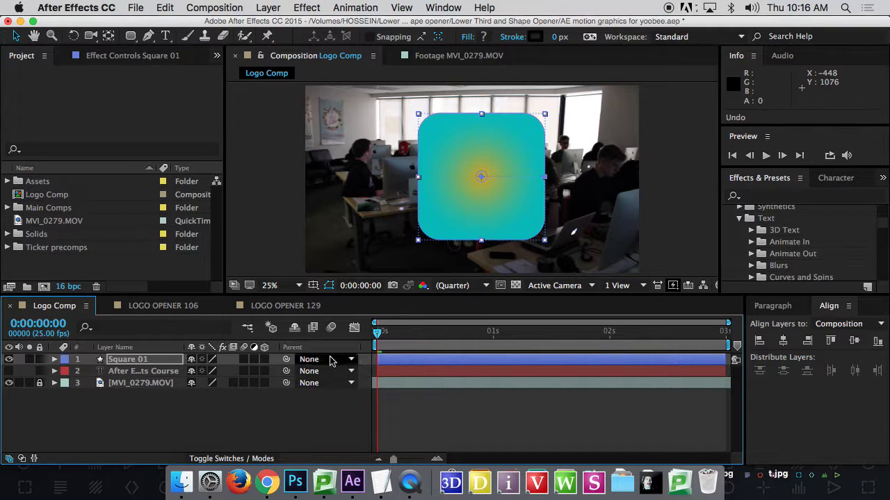
left_click(590, 333)
left_click_drag(606, 340, 281, 362)
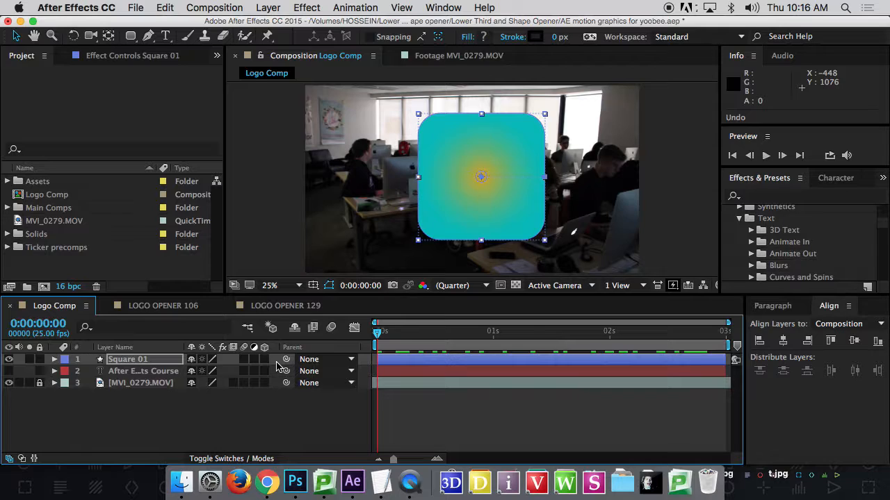
Step: Show the Square 01 layer's own transform properties and add a Scale keyframe at 0:00:00:00
left_click(55, 359)
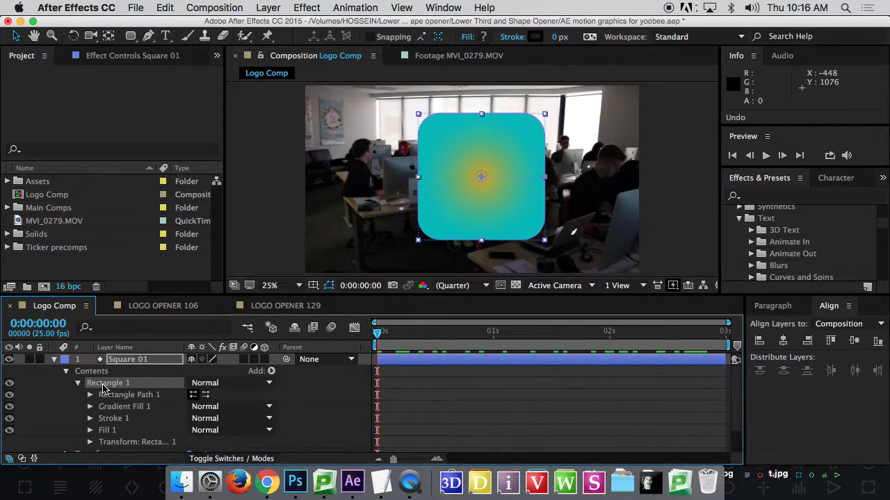
left_click(66, 372)
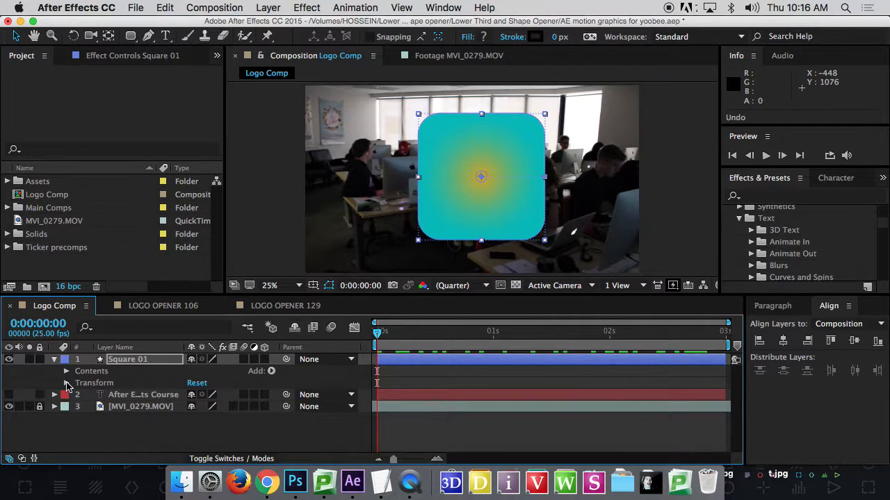
left_click(67, 383)
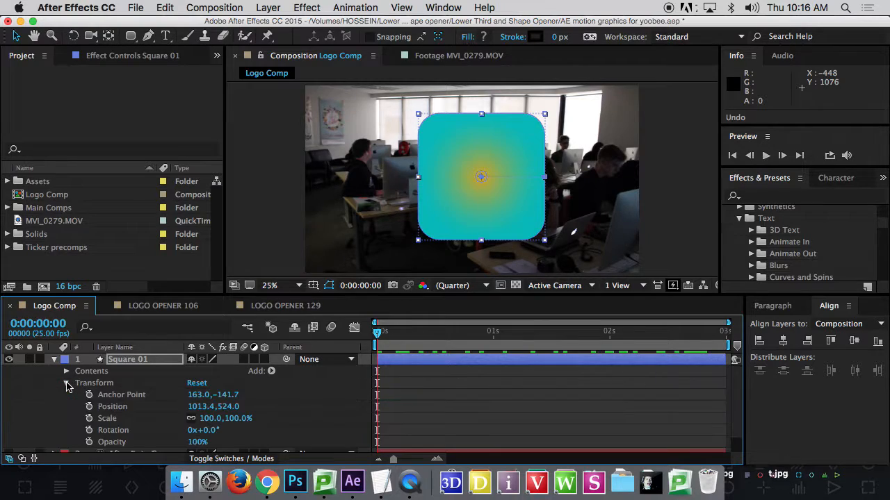
scroll(117, 395, "down", 1)
scroll(117, 395, "down", 1)
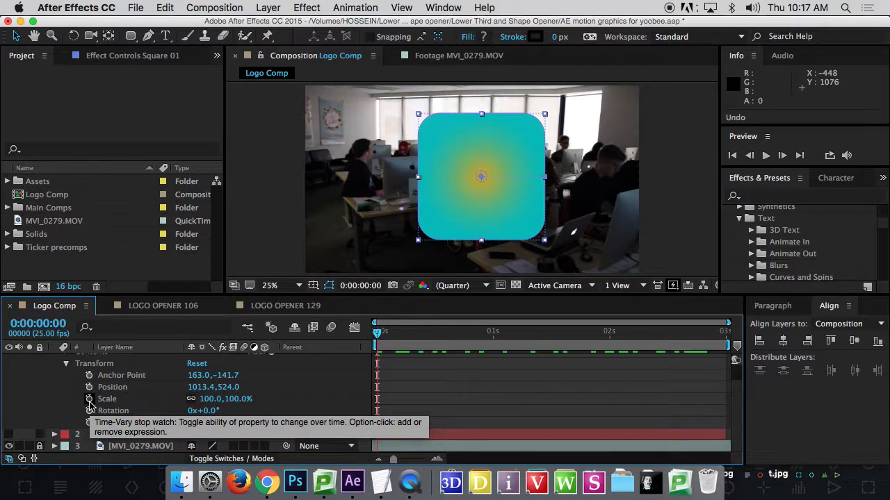
left_click(89, 399)
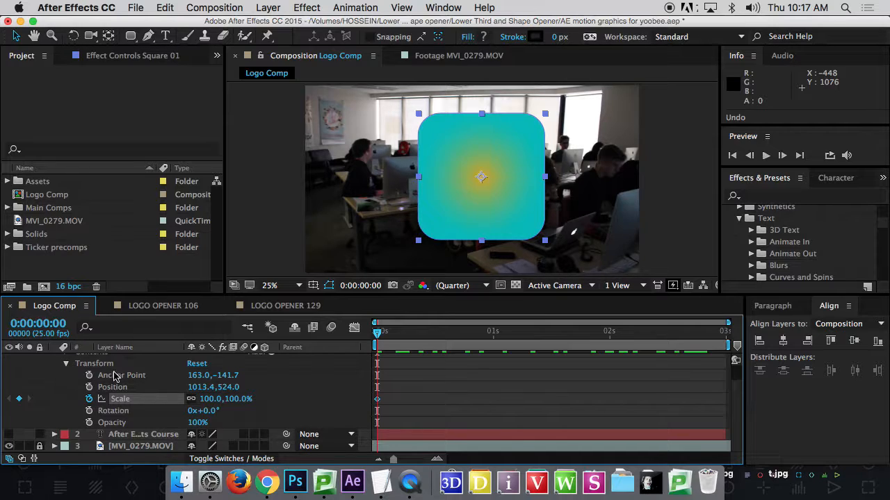
Step: Set the square's scale to 0% at the first frame
mouse_move(212, 401)
left_mouse_down()
mouse_move(157, 410)
mouse_move(205, 406)
left_mouse_up()
left_click(205, 403)
type("0")
key("Return")
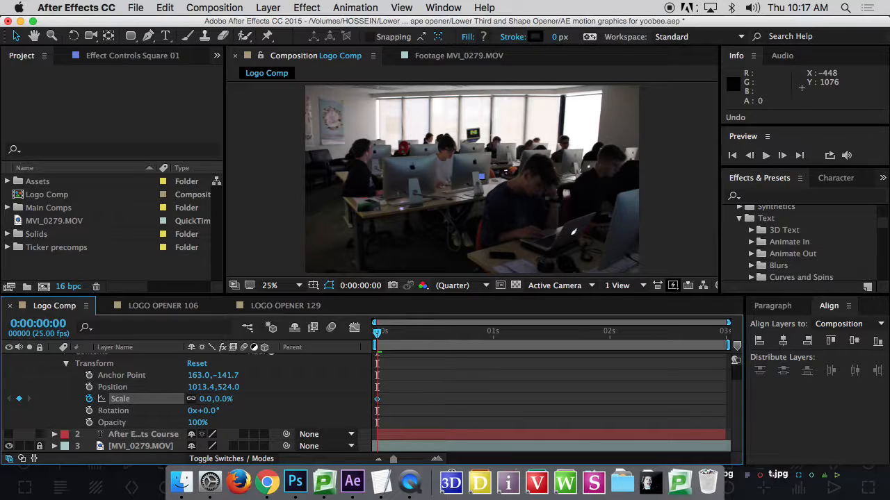
Step: Add a second Scale keyframe of 100% at 0:00:01:00
left_click(494, 333)
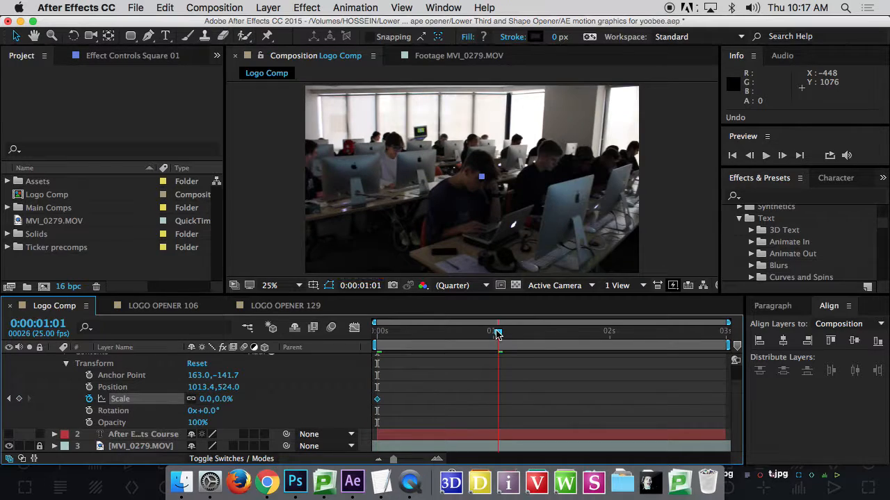
left_click(207, 399)
type("1")
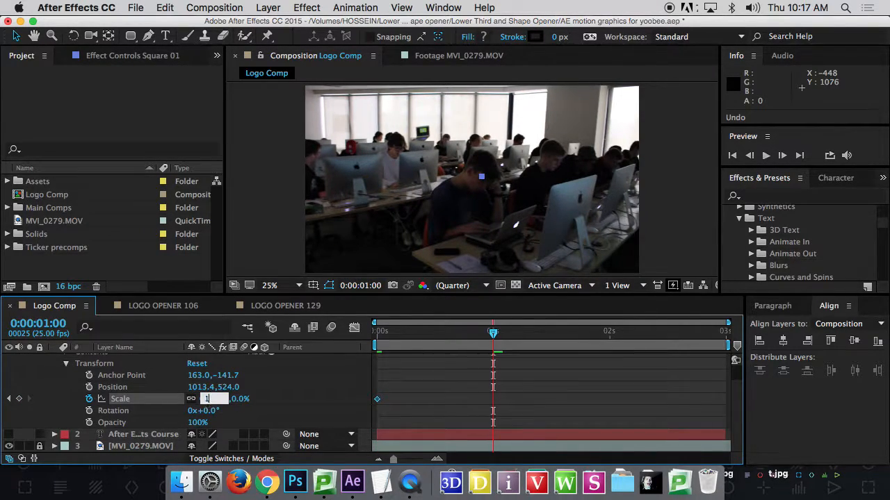
type("00")
key("Return")
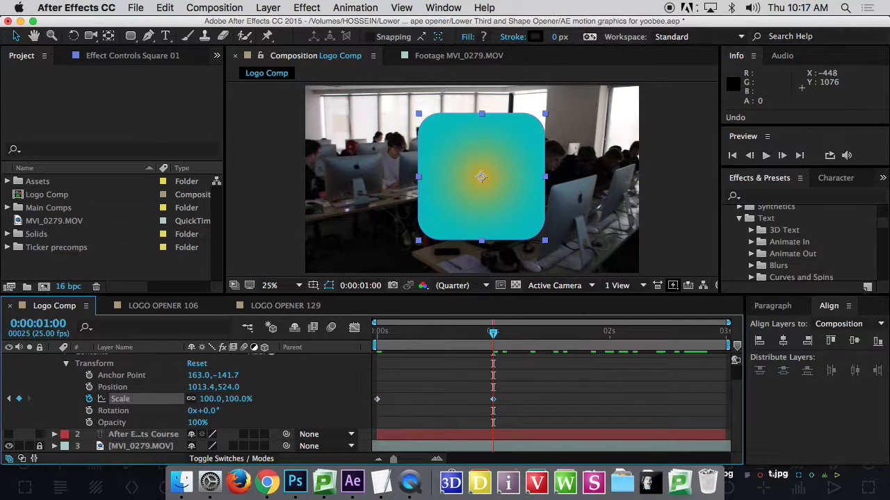
Step: Scrub between the start of the composition and 0:00:01:00 to review the square's scale animation
left_click(404, 333)
left_click_drag(405, 337, 377, 332)
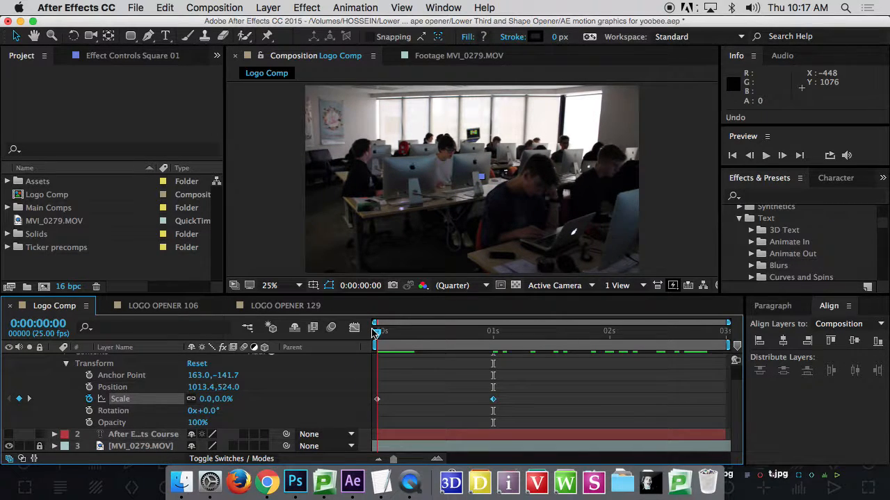
left_click_drag(376, 332, 493, 353)
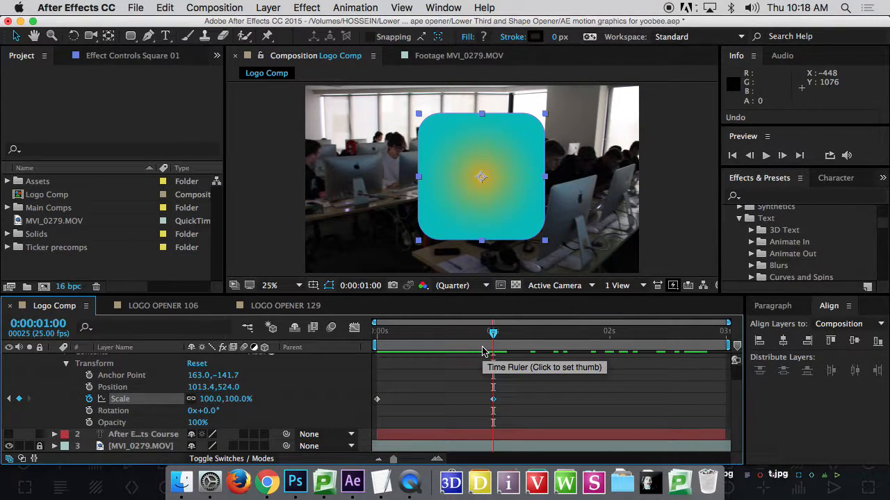